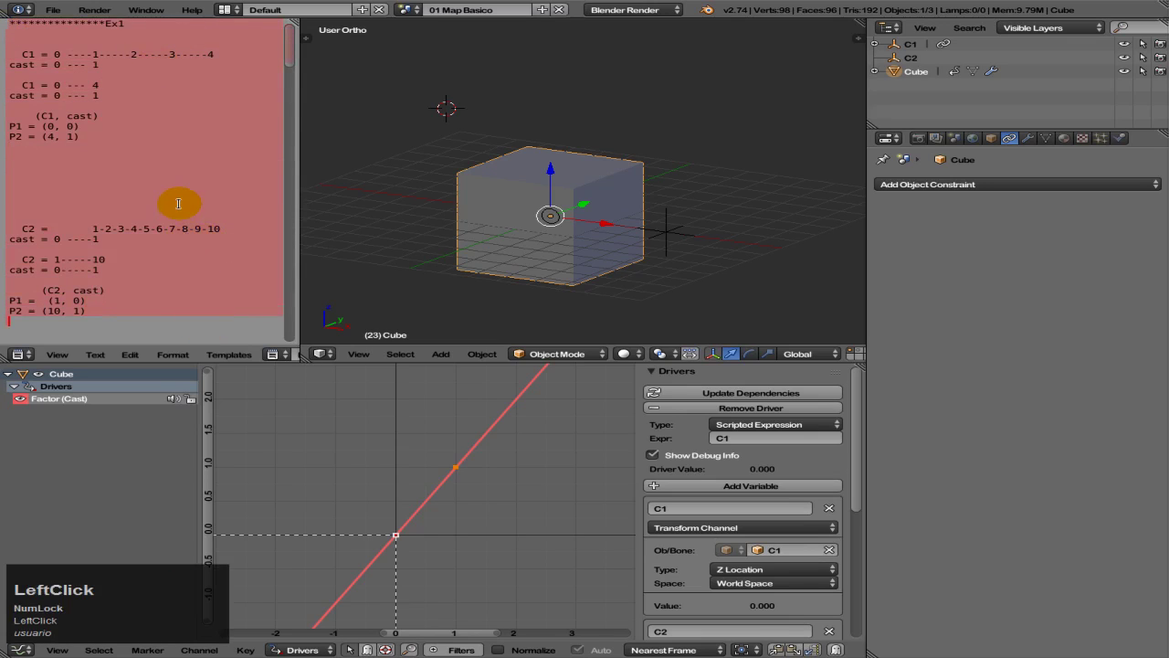
- Inspect the Limit Location constraint on the C1 empty and the modifiers on the cube
left_click(160, 35)
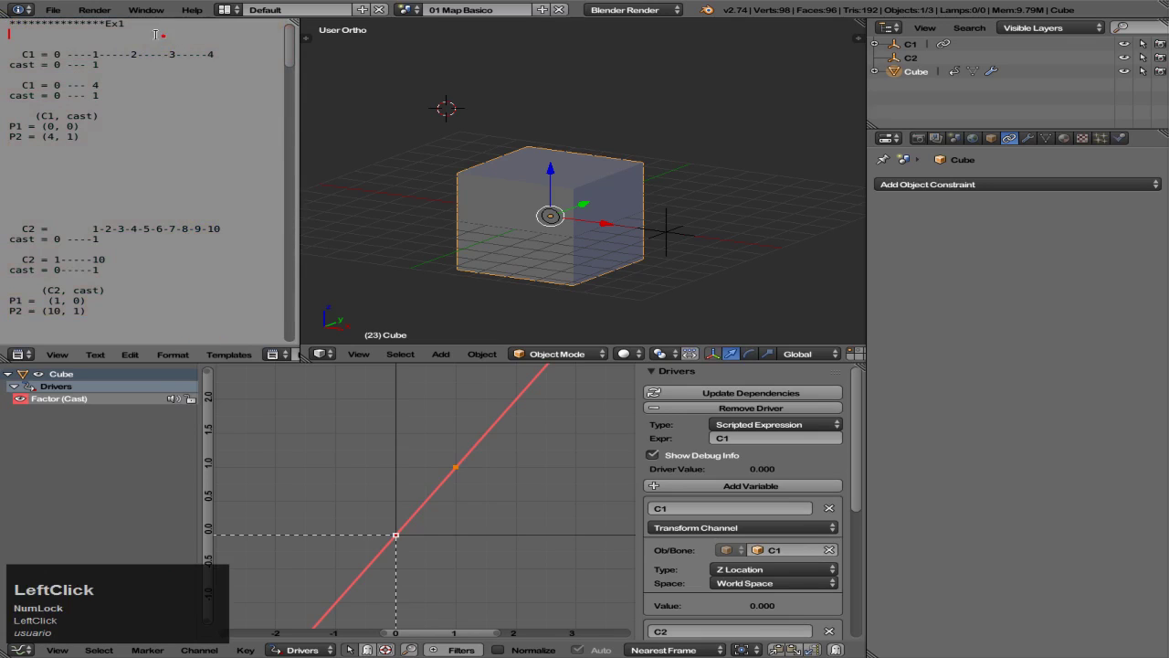
right_click(589, 177)
right_click(671, 236)
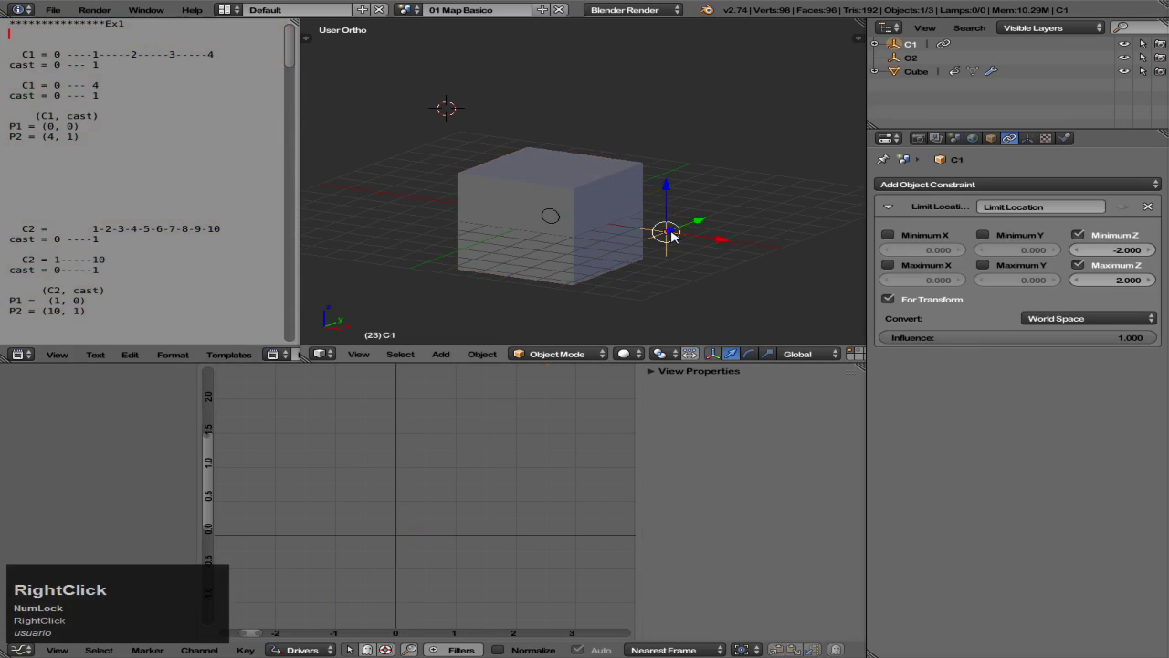
mouse_move(668, 190)
left_mouse_down()
mouse_move(664, 146)
mouse_move(668, 183)
left_mouse_up()
right_click(667, 182)
right_click(611, 177)
left_click(1028, 138)
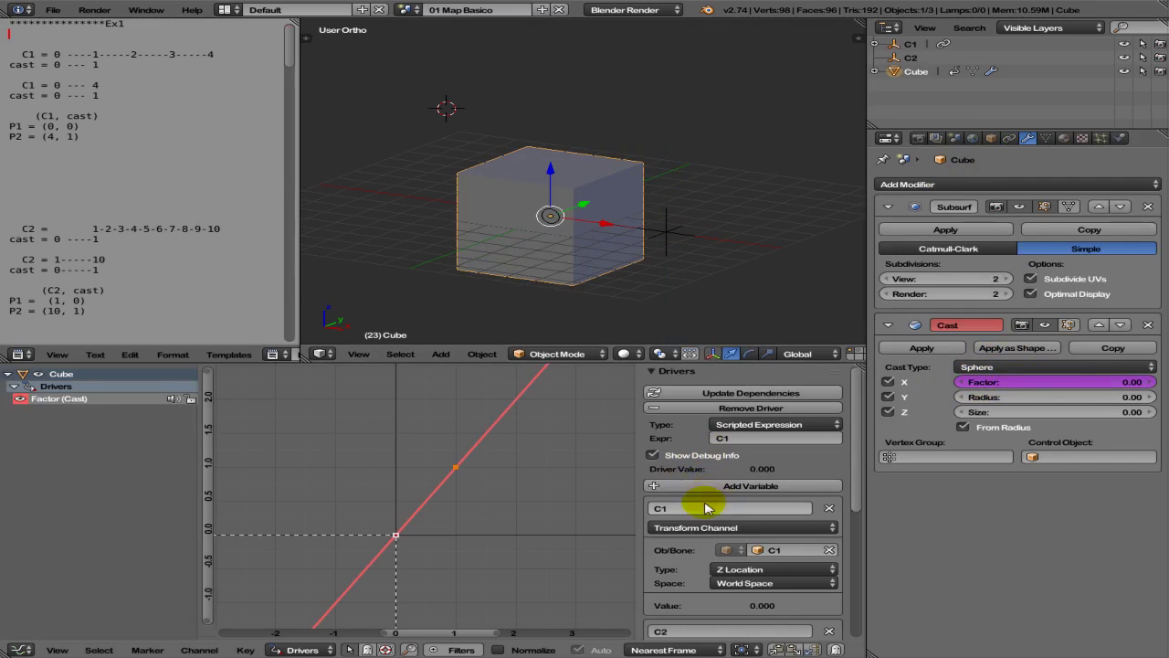
- Test the cube's Cast driver by raising the C1 empty about 1.16 units along Z, and cancel the move
right_click(682, 230)
right_click(627, 236)
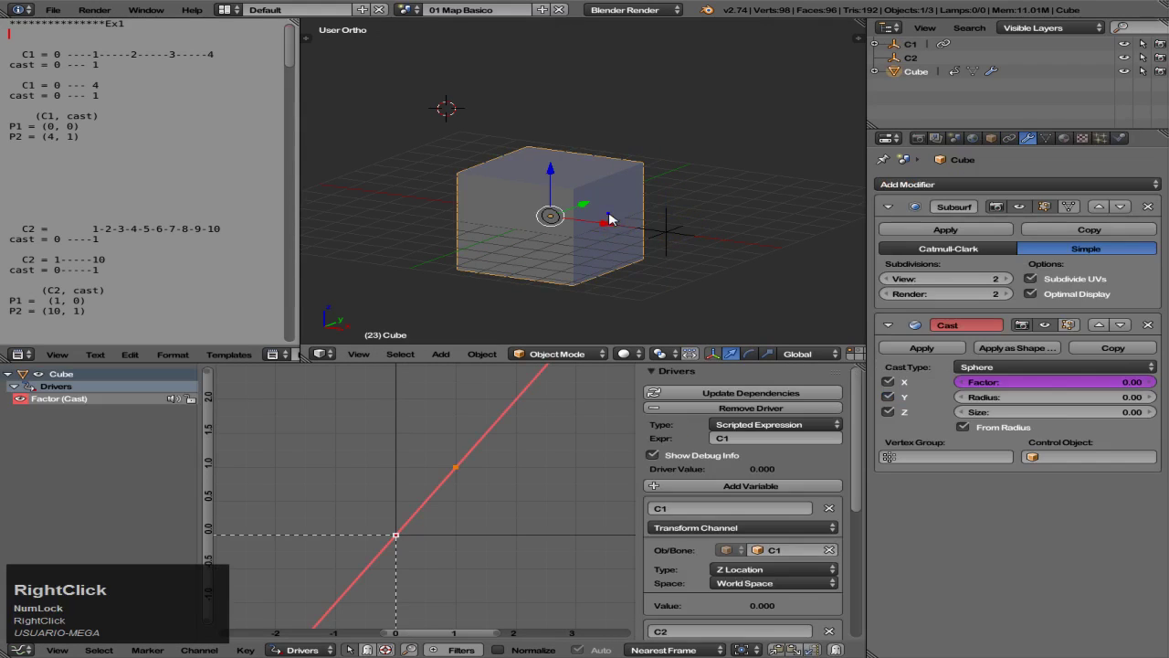
right_click(669, 234)
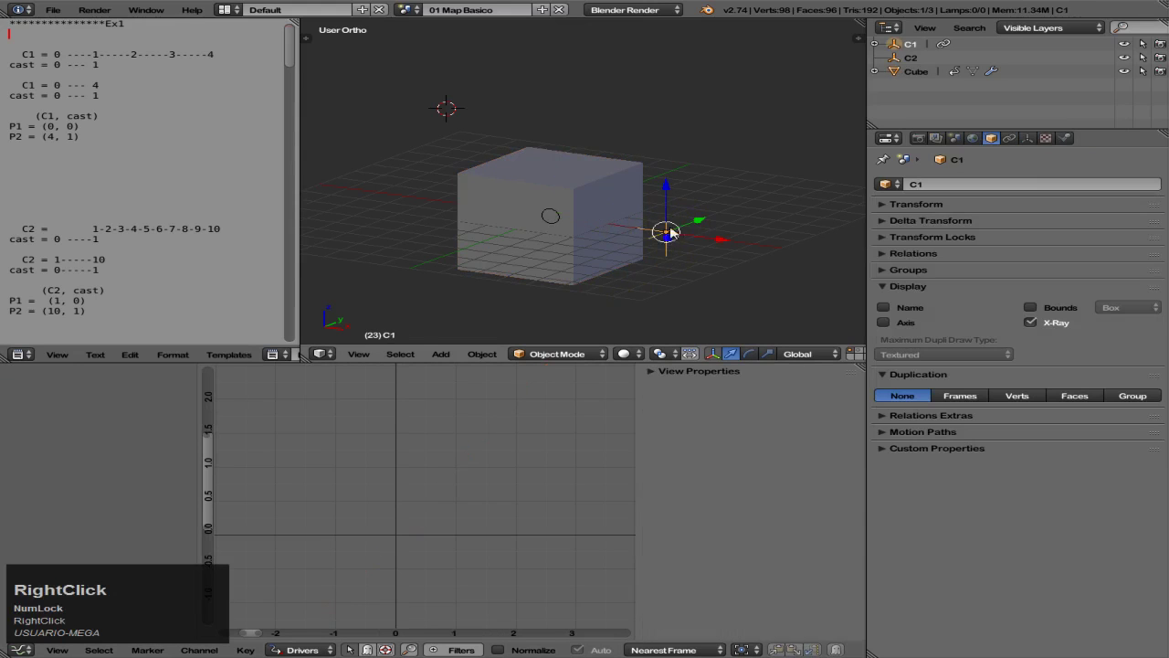
left_click_drag(665, 189, 698, 162)
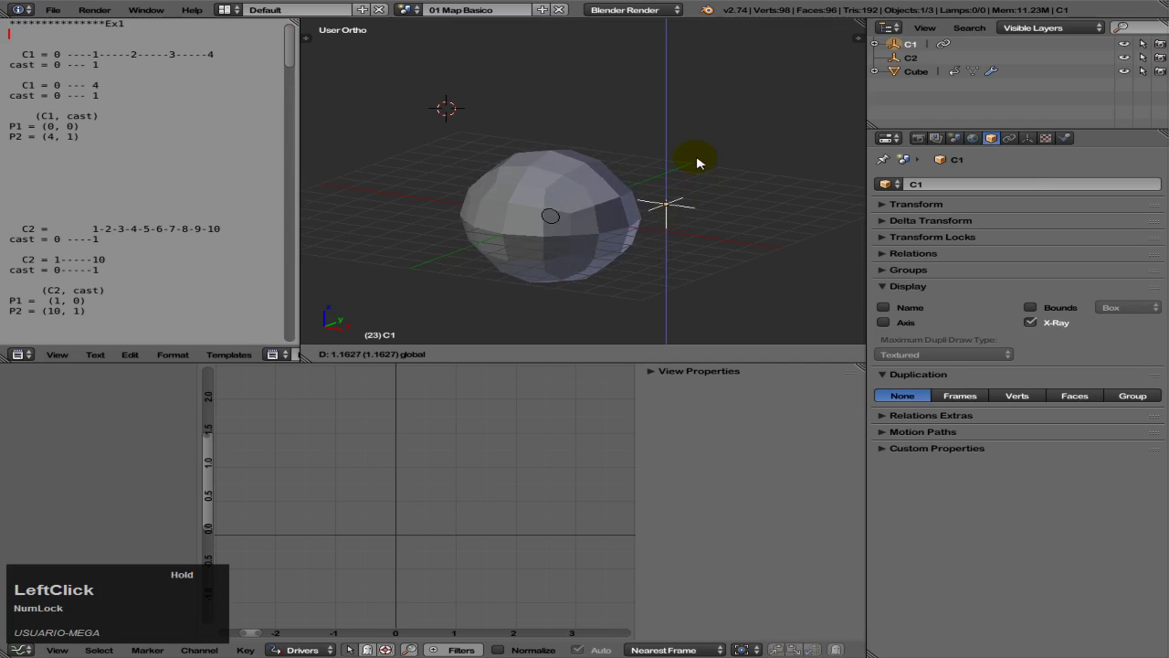
mouse_move(697, 162)
left_mouse_down()
mouse_move(698, 103)
mouse_move(717, 191)
mouse_move(716, 162)
mouse_move(704, 161)
left_mouse_up()
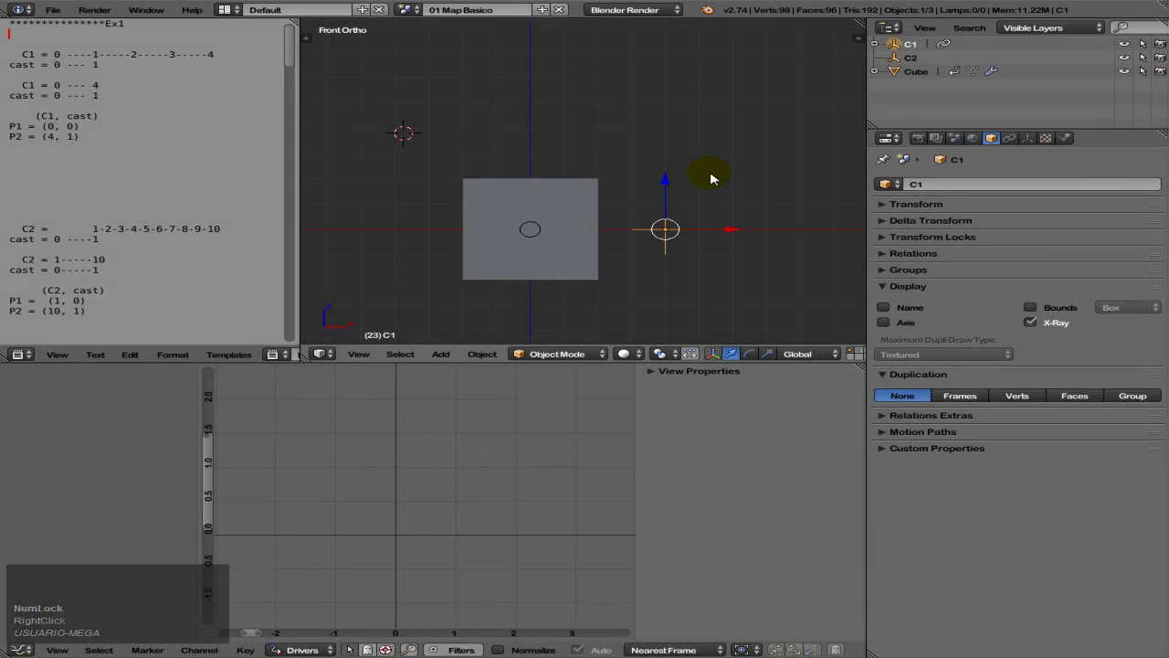
- Mute the cube's Factor (Cast) driver and raise the Cast modifier's Factor to 1.20
right_click(578, 202)
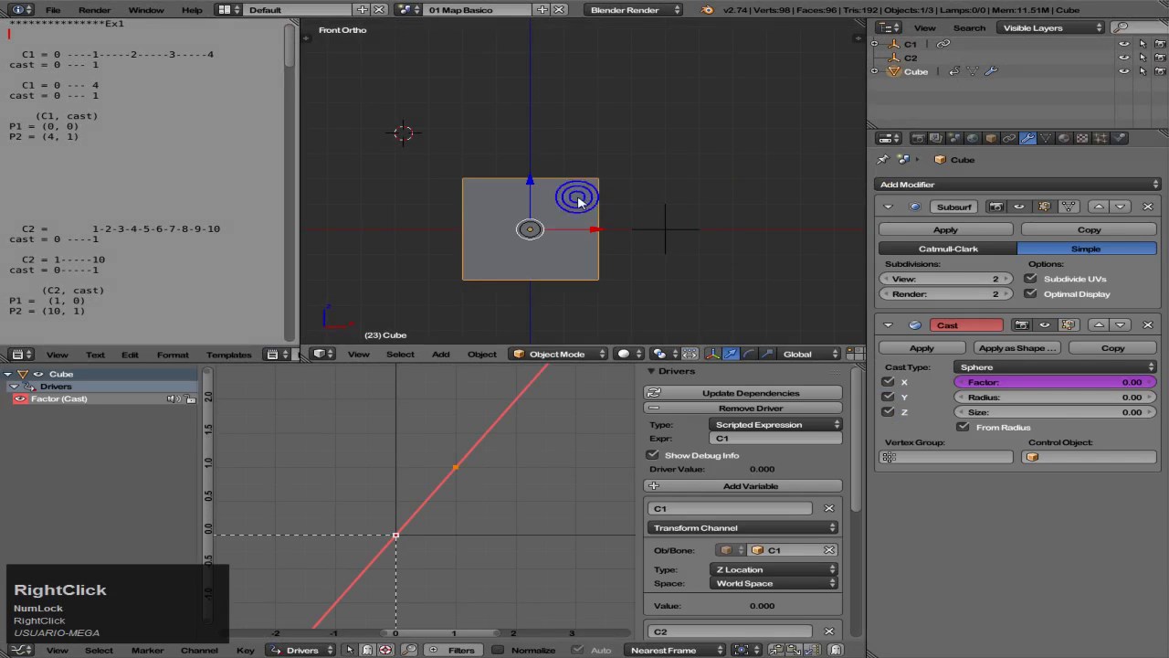
left_click(171, 403)
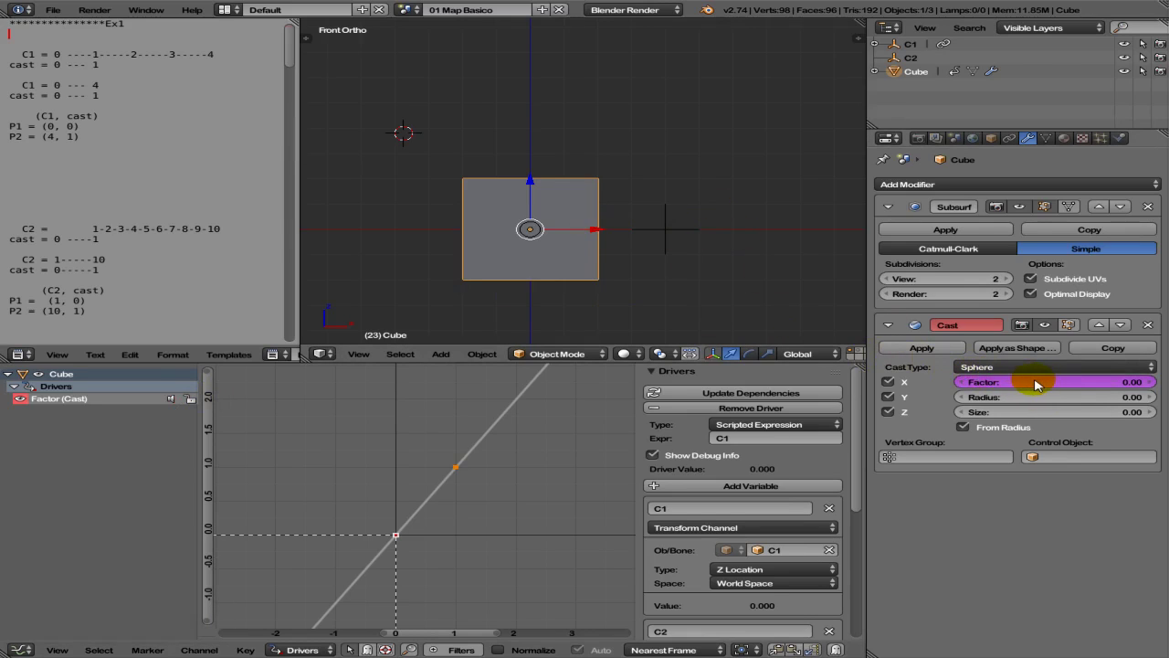
left_click_drag(1041, 384, 1099, 384)
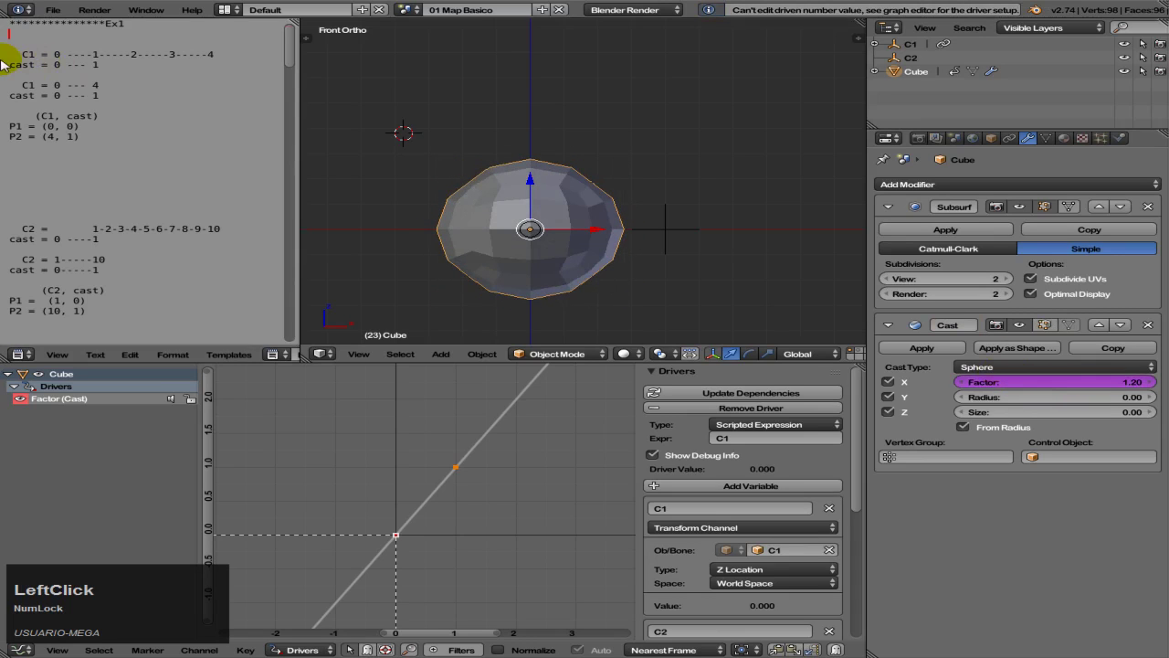
- Compare the cast and C1 ranges in the notes, test-moving the C1 empty 4 units up along Z in whole-unit increments
left_click_drag(9, 65, 109, 65)
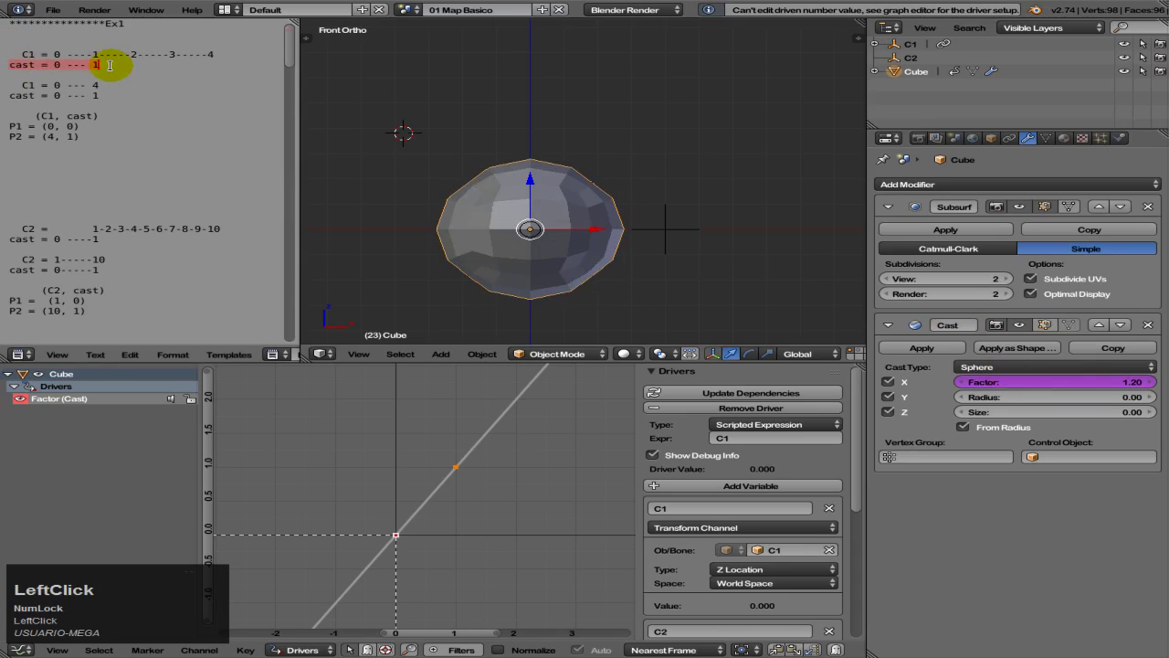
right_click(665, 229)
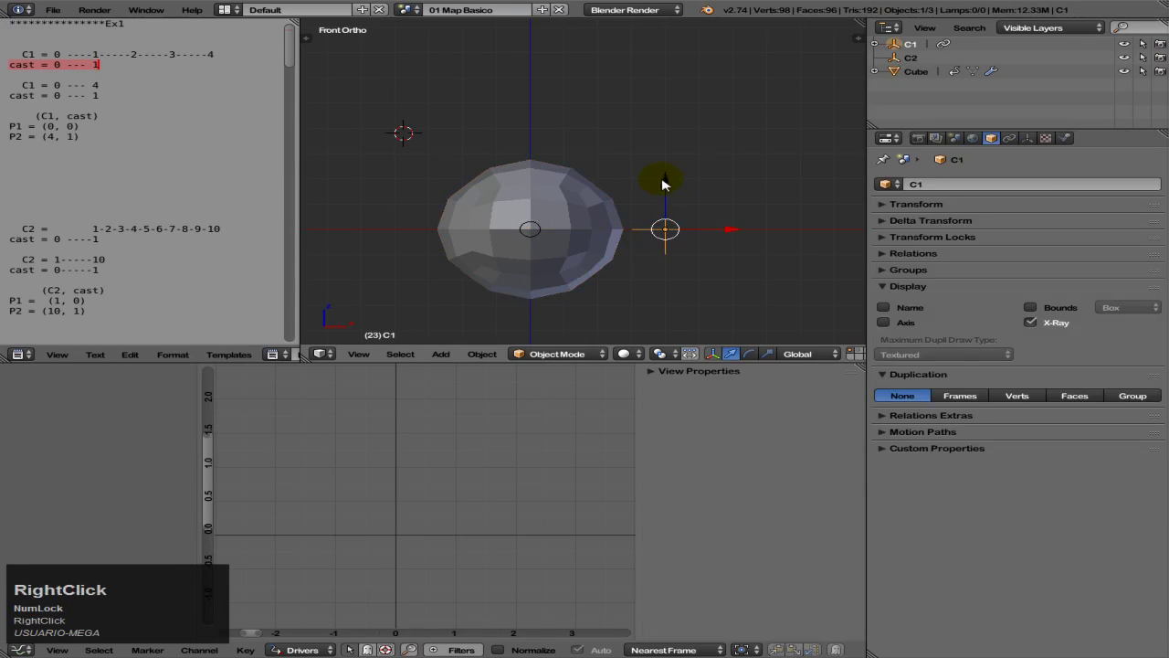
left_click_drag(667, 180, 667, 174, "ctrl")
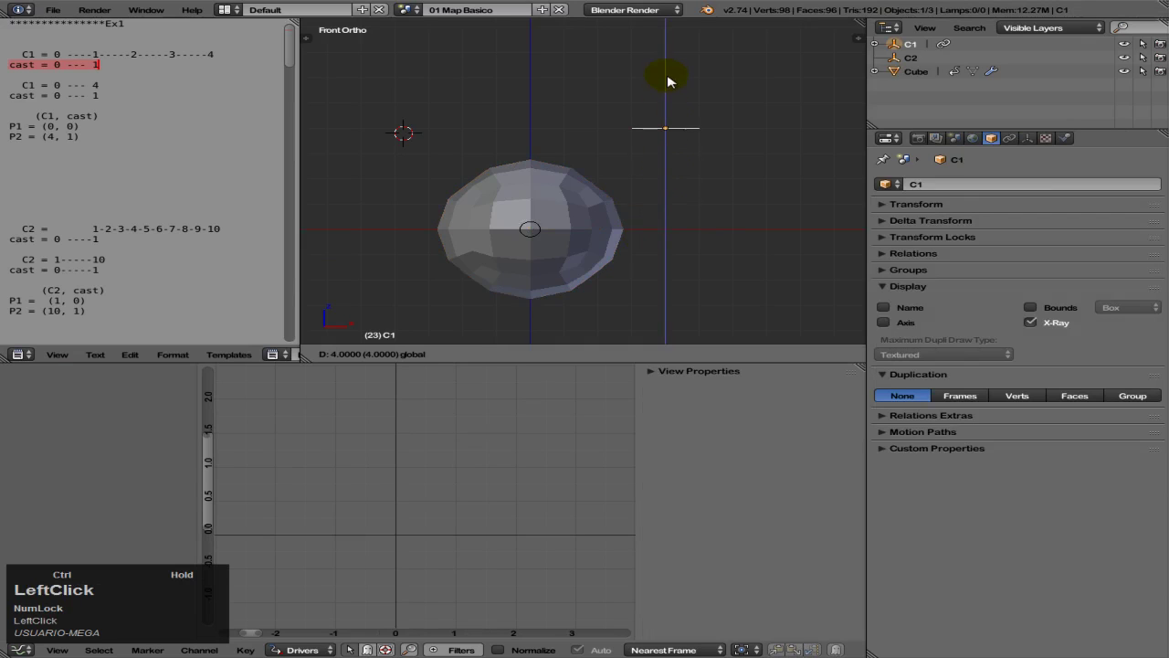
right_click(674, 174)
left_click_drag(20, 54, 218, 53)
left_click_drag(60, 54, 225, 55)
left_click_drag(118, 65, 7, 56)
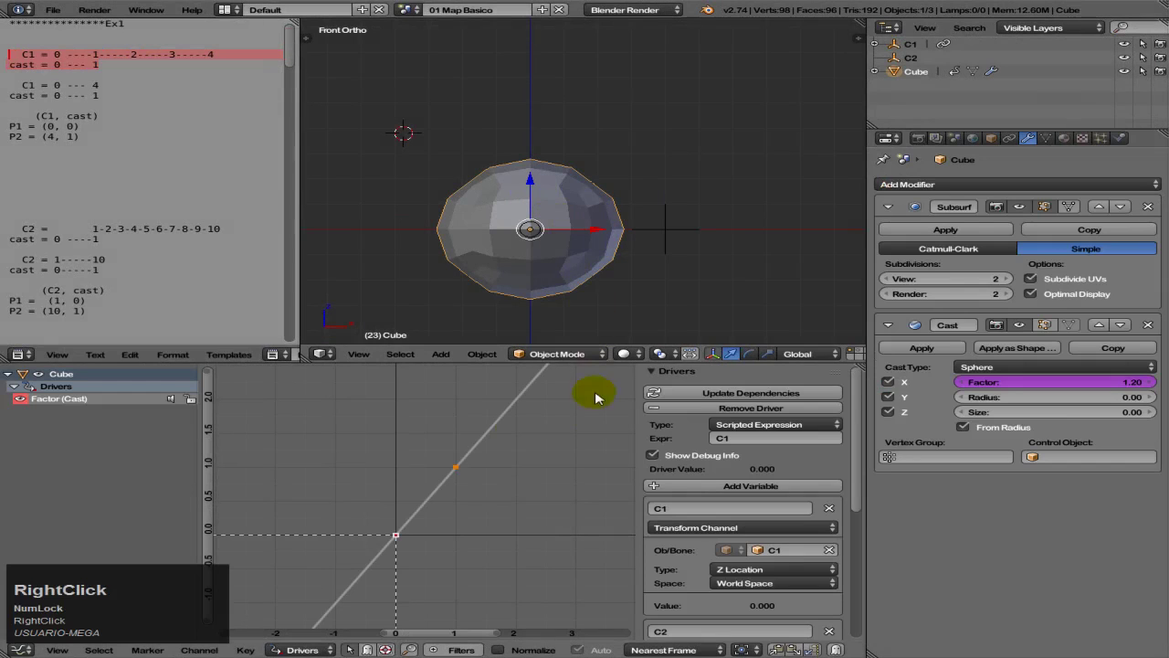
- Unmute the Factor (Cast) driver and try the scripted expression C1*3/5
left_click(185, 398)
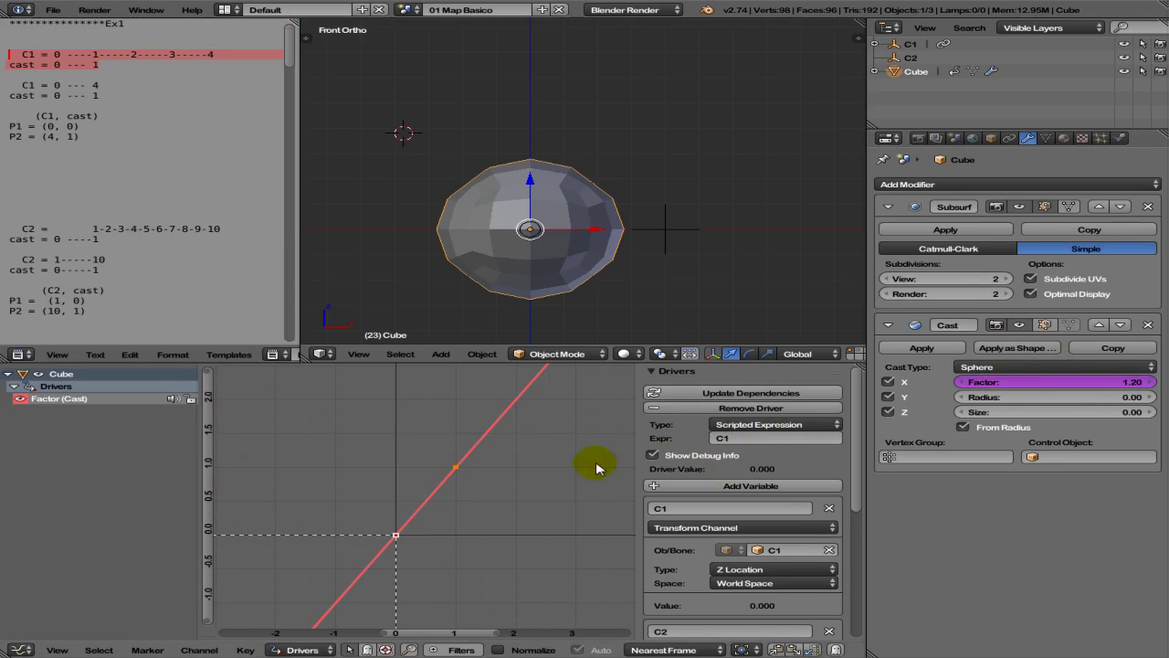
left_click(758, 439)
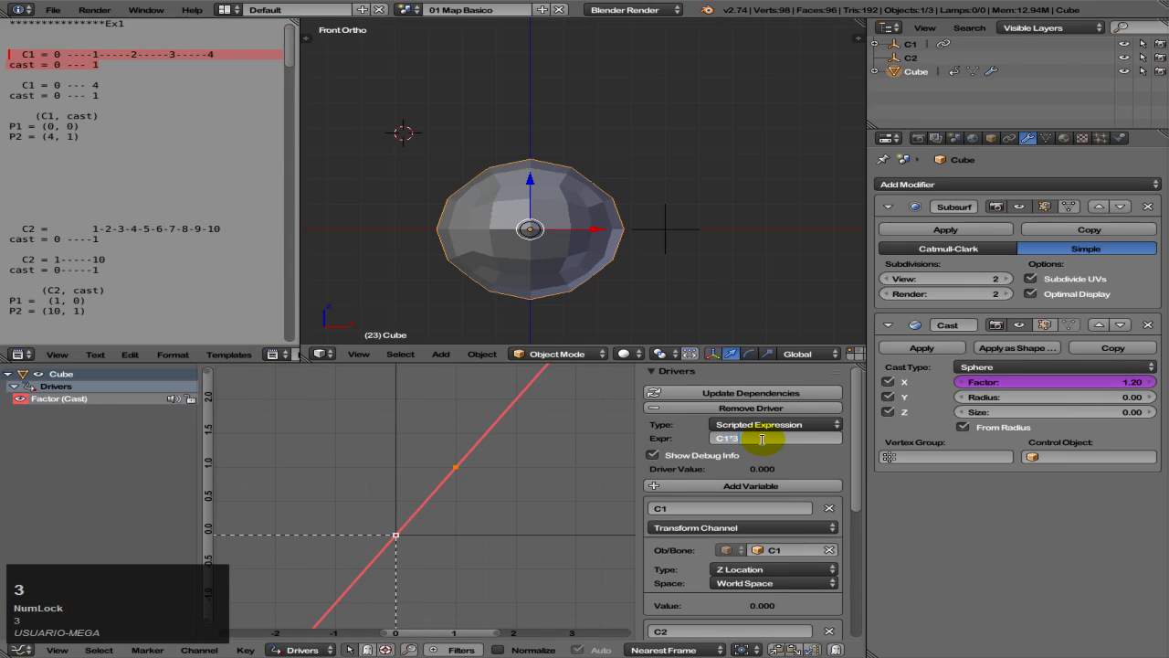
key("Return")
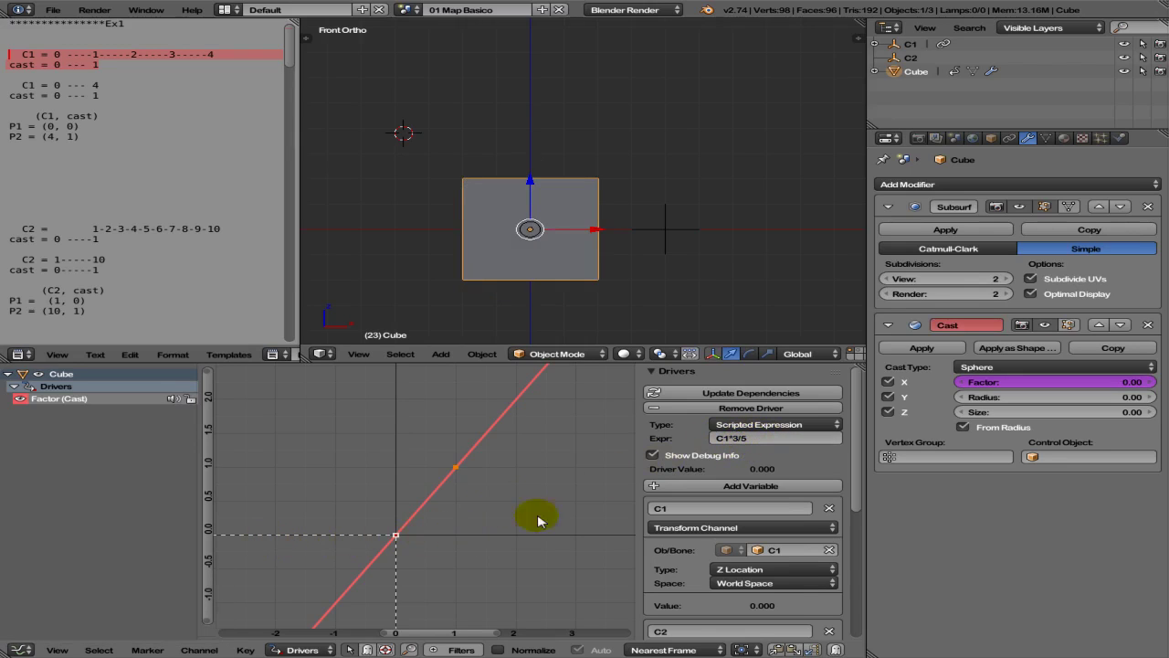
- Restore the Factor (Cast) driver's scripted expression to C1
left_click(772, 437)
key("BackSpace")
key("BackSpace")
key("BackSpace")
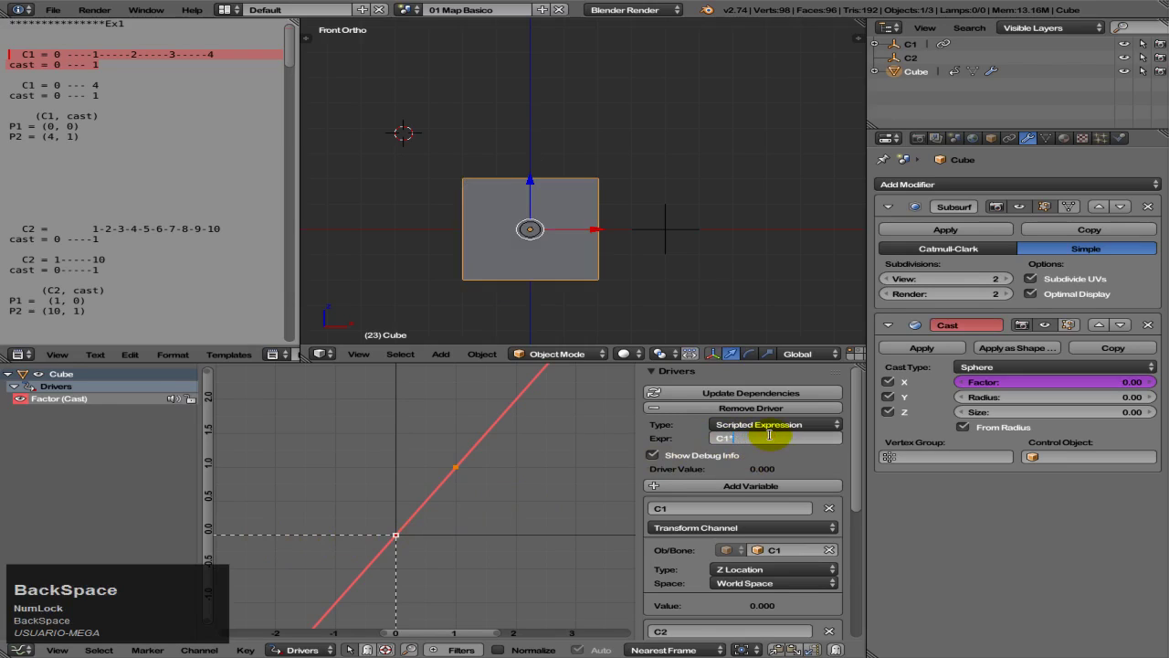
key("Return")
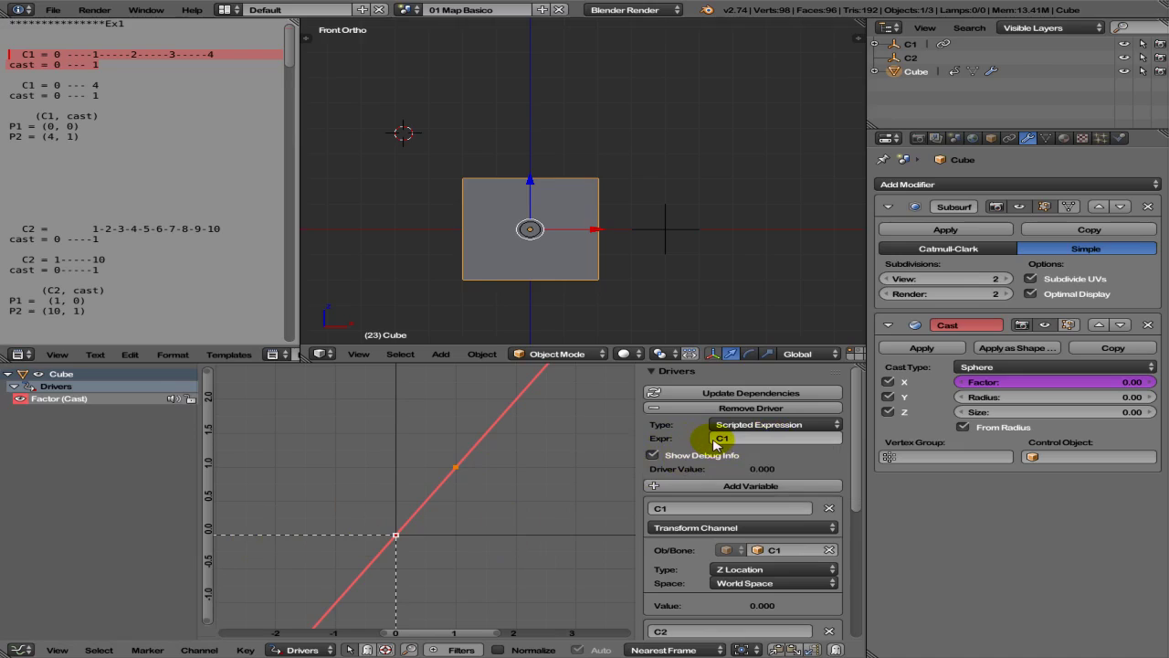
left_click(744, 440)
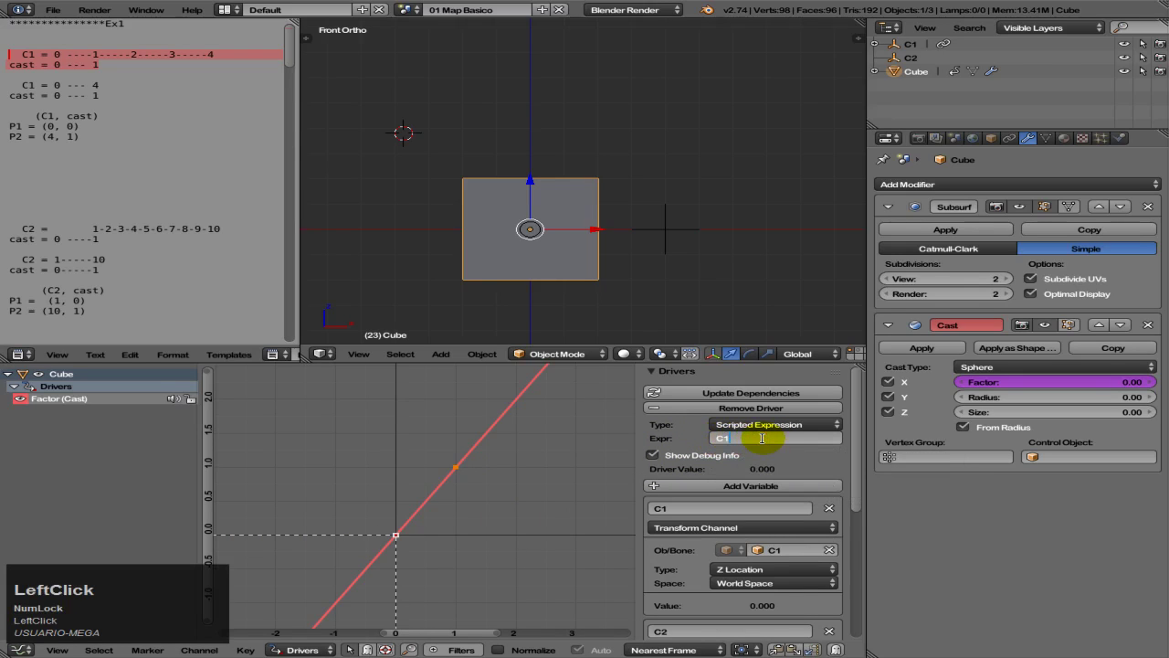
key("Return")
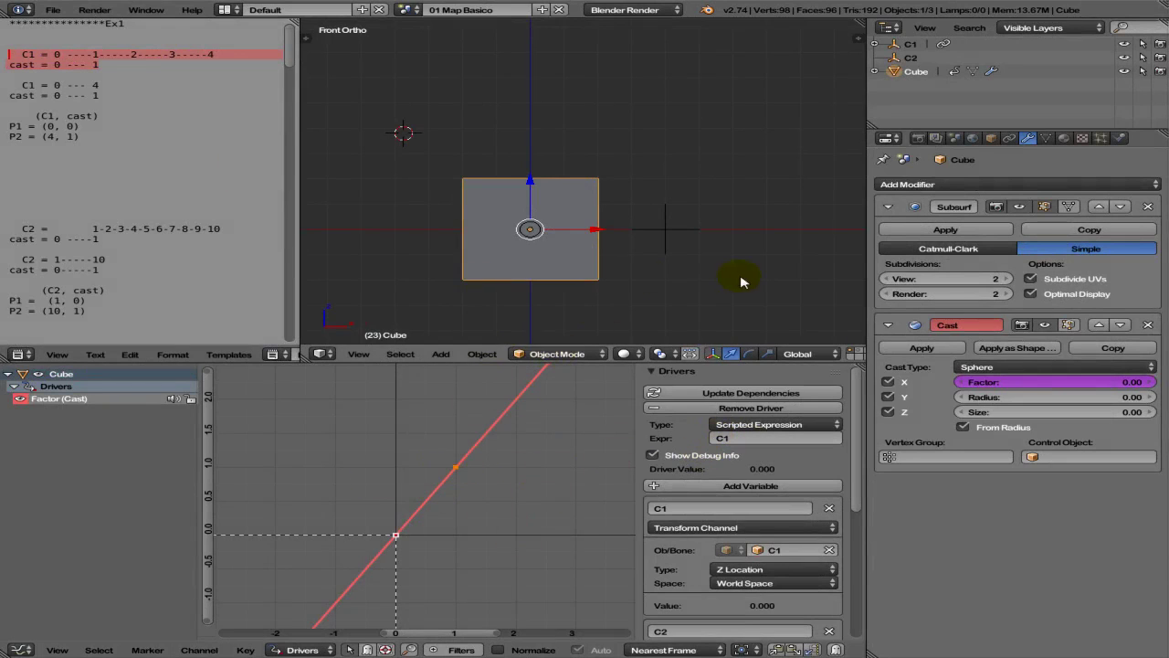
- Examine in the notes how the start and end of the C1 range correspond to those of the cast range
left_click_drag(53, 54, 227, 54)
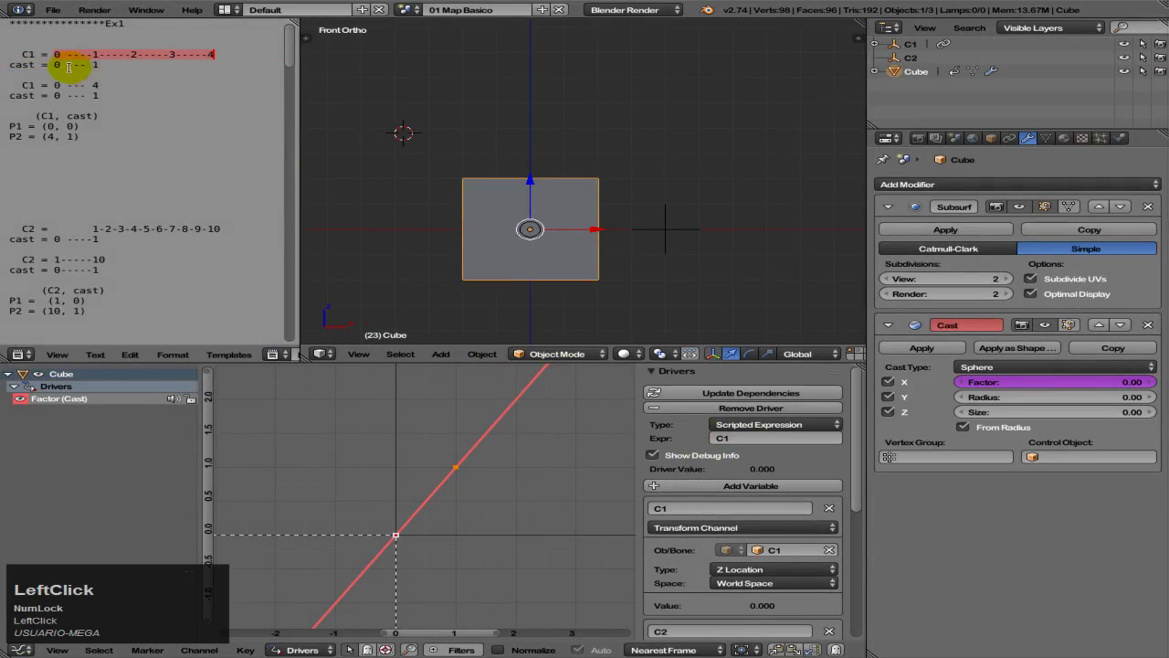
mouse_move(55, 64)
left_mouse_down()
mouse_move(100, 64)
mouse_move(62, 55)
left_mouse_up()
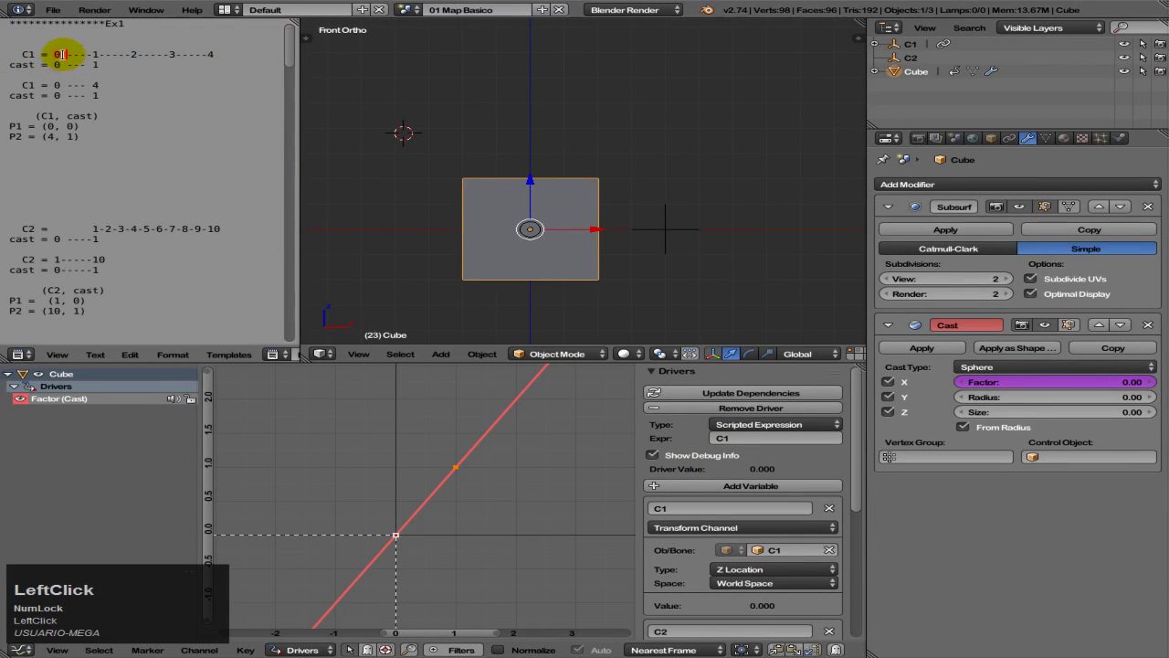
left_click_drag(51, 65, 56, 98)
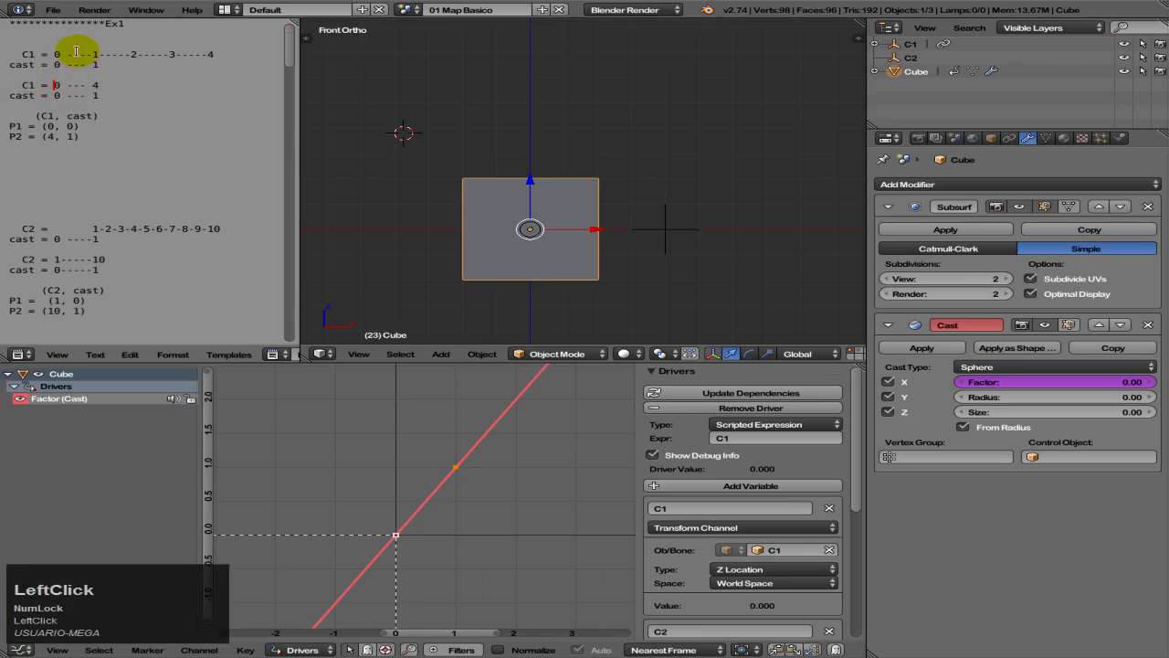
left_click_drag(66, 54, 211, 53)
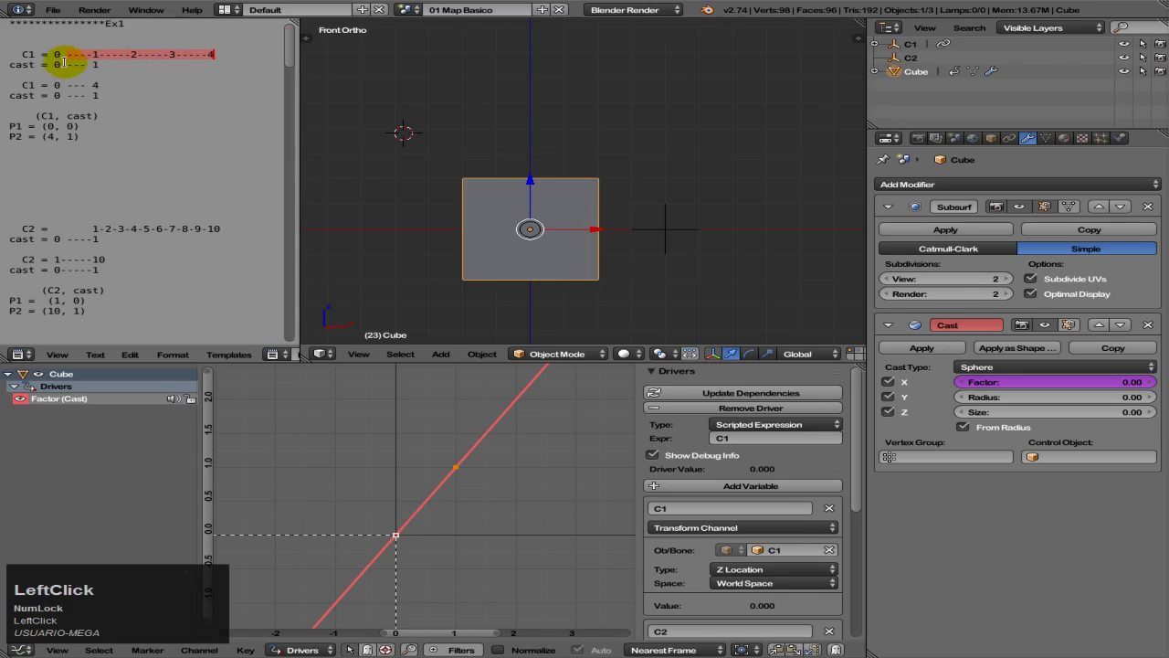
left_click_drag(64, 64, 81, 63)
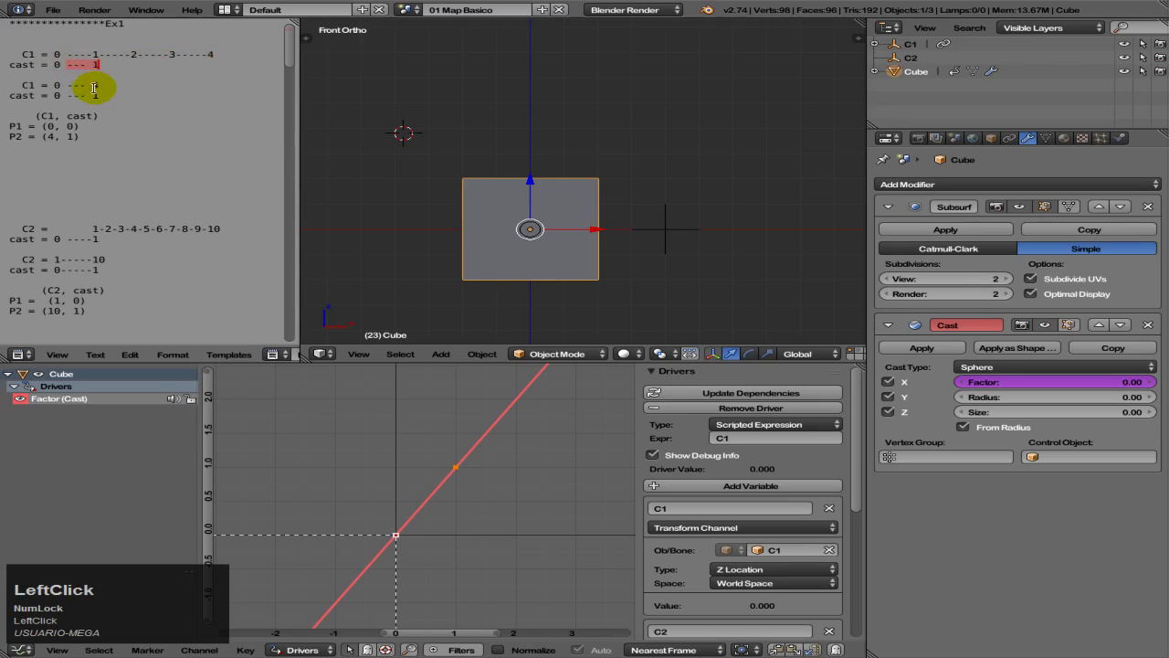
left_click(94, 86)
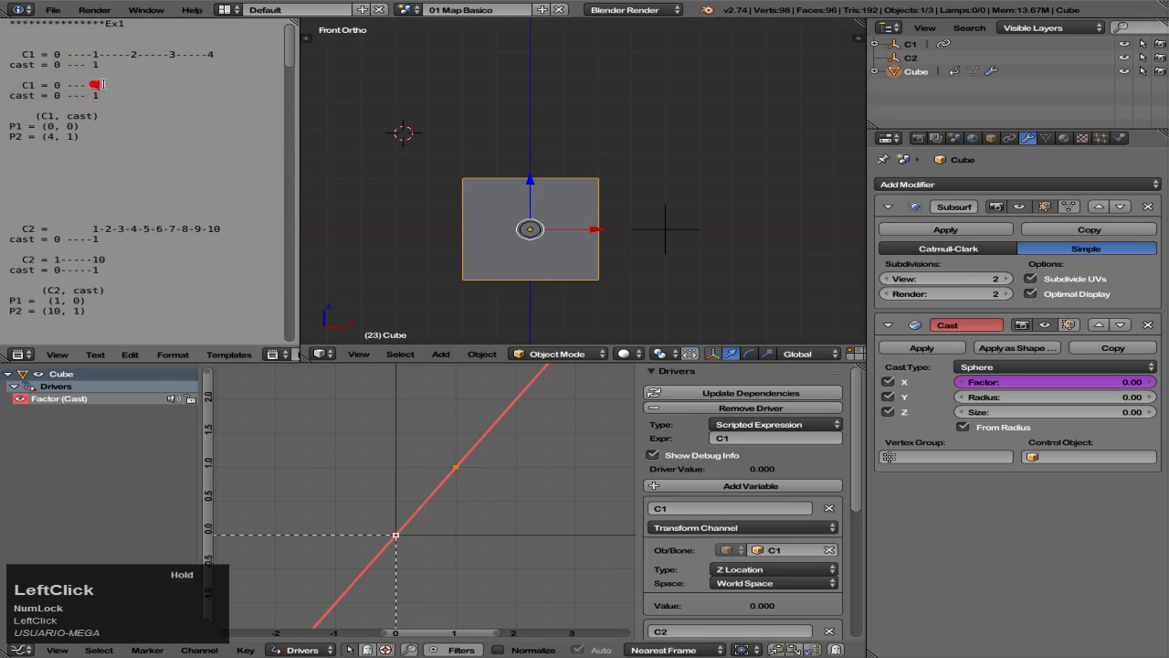
type("4")
left_click(81, 89)
left_click_drag(93, 95, 105, 95)
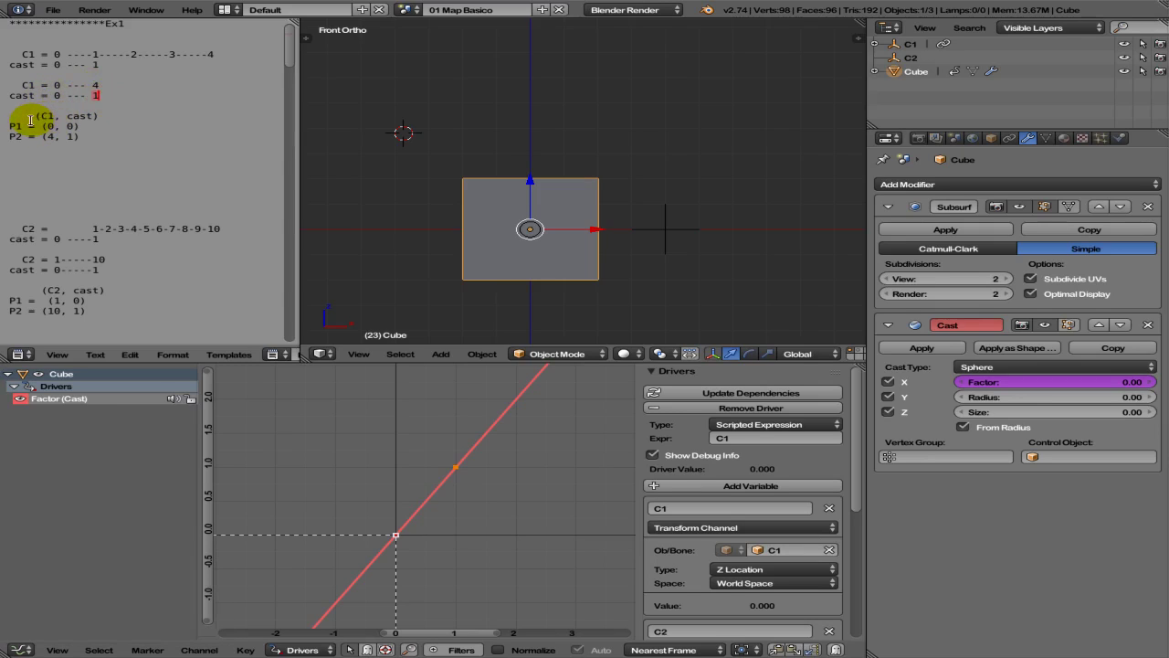
- Examine how the (C1, cast) points P1 and P2 in the notes derive from the ends of the two ranges
left_click_drag(36, 113, 92, 116)
left_click(70, 116)
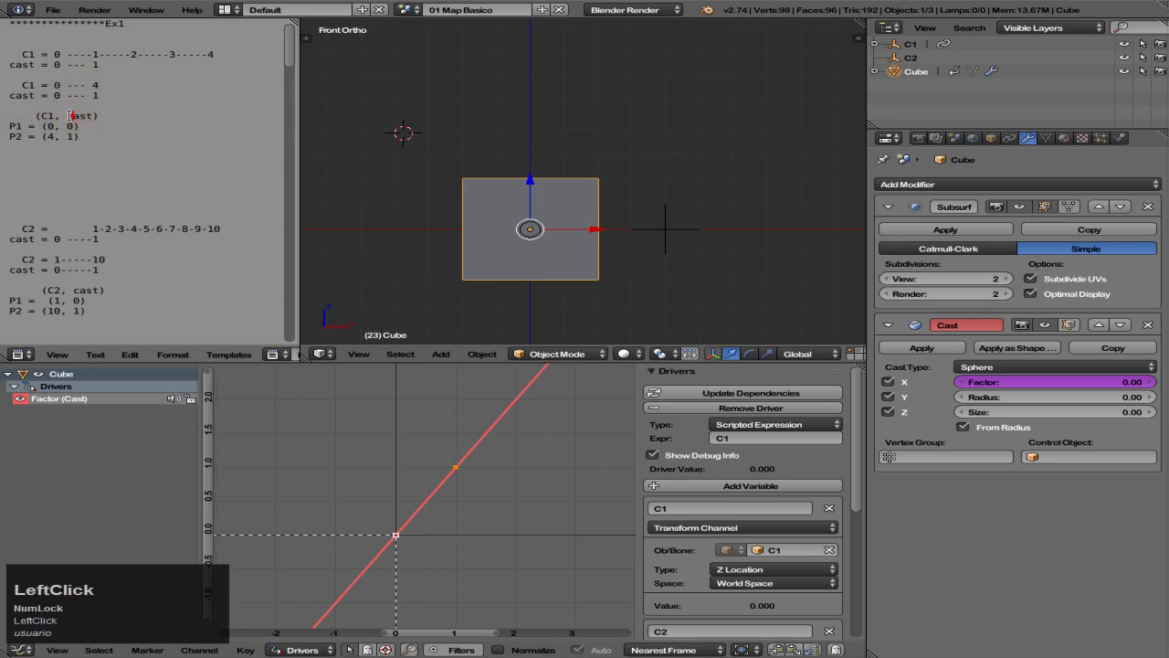
left_click(42, 129)
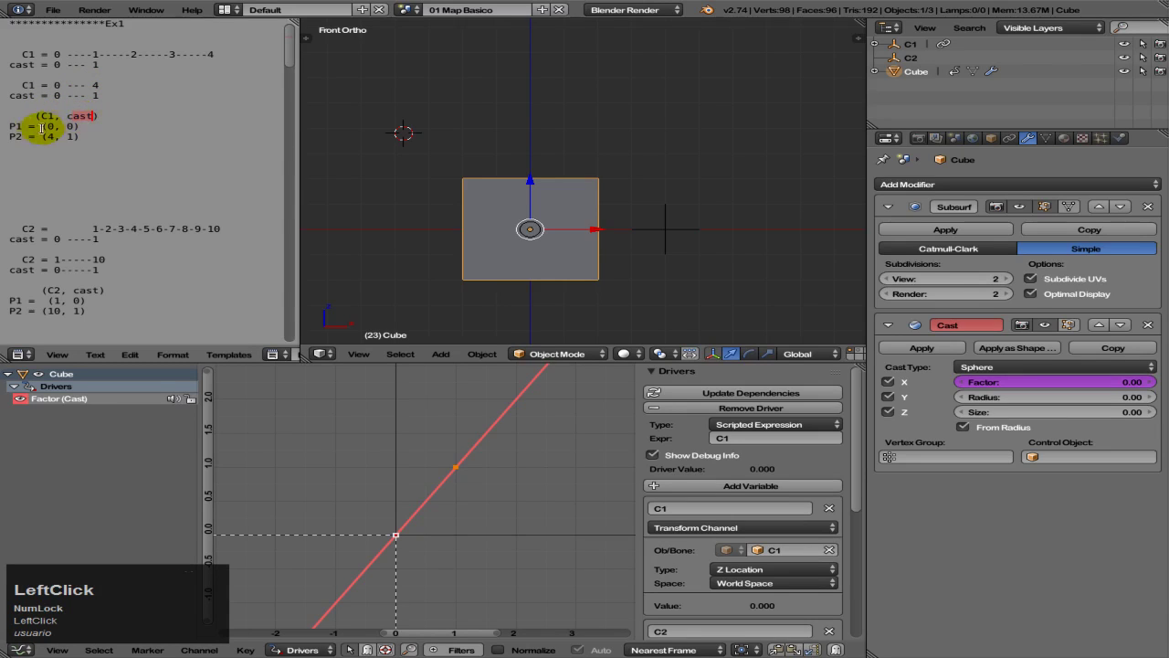
left_click(42, 125)
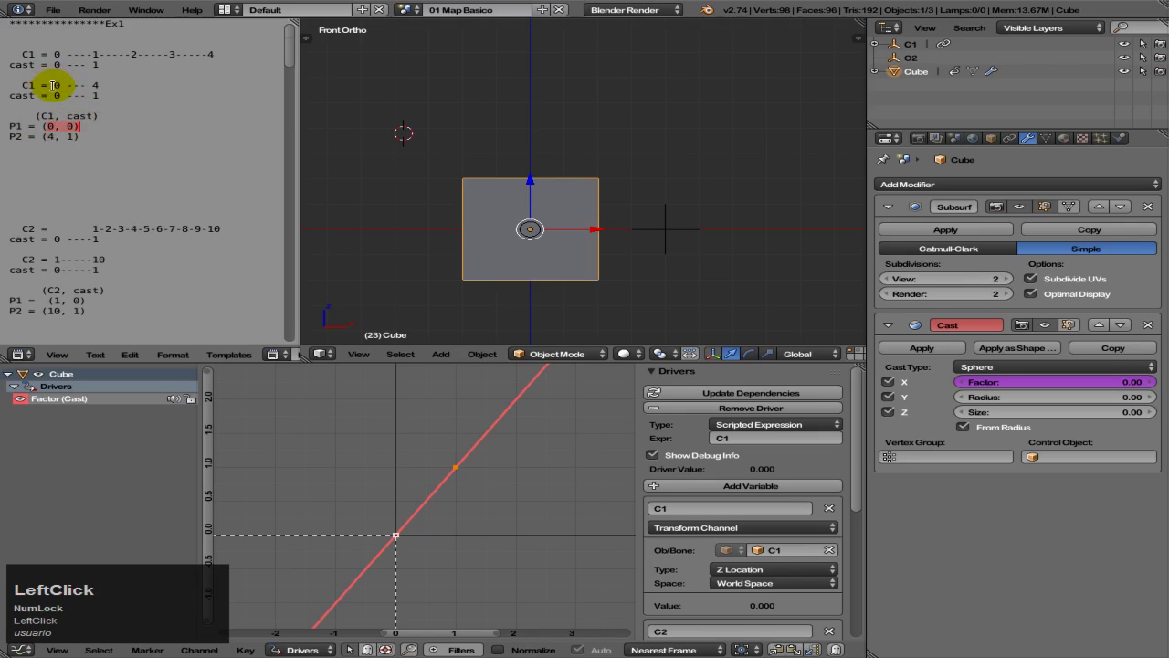
left_click(65, 85)
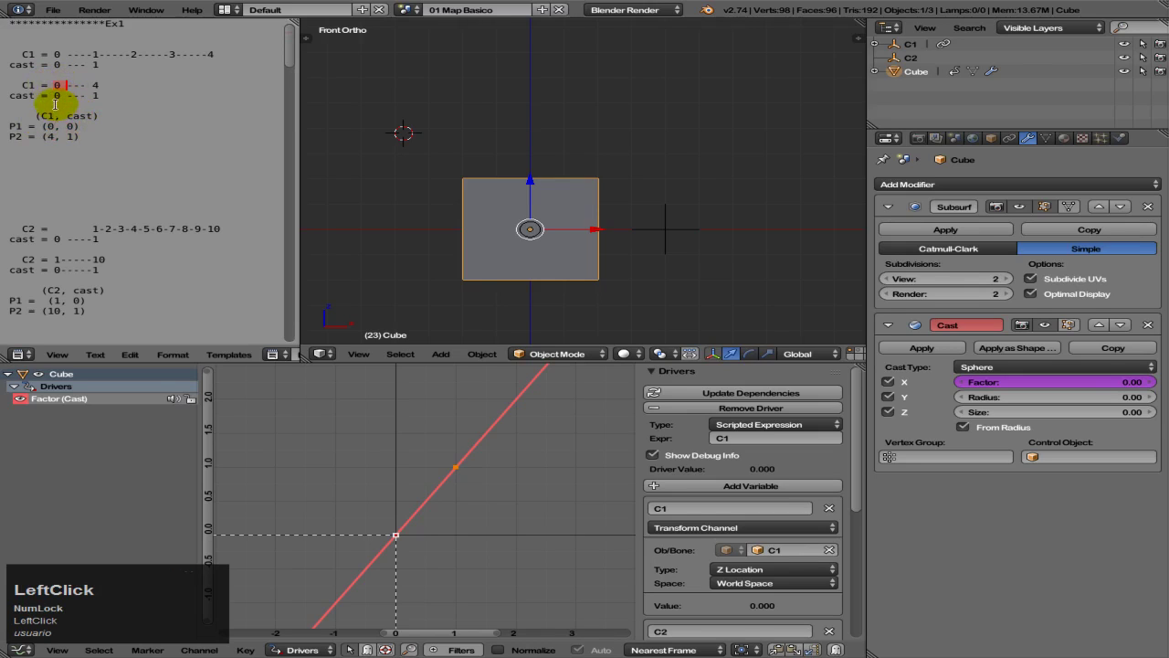
left_click(53, 97)
mouse_move(43, 127)
left_mouse_down()
mouse_move(82, 126)
mouse_move(58, 136)
left_mouse_up()
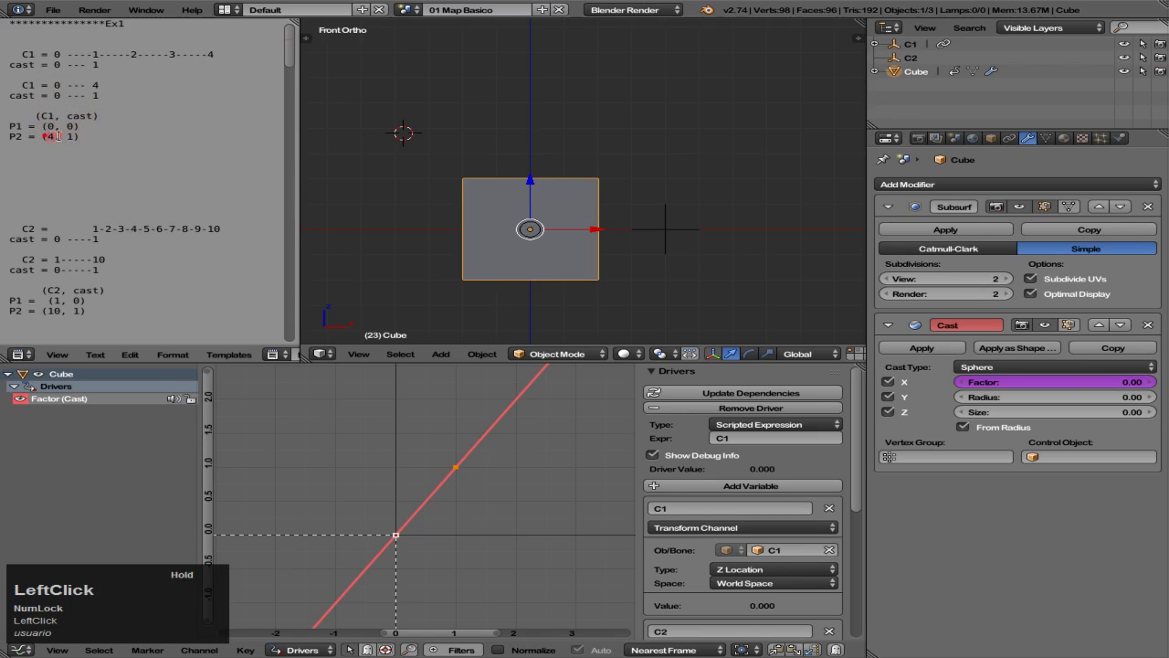
left_click(93, 84)
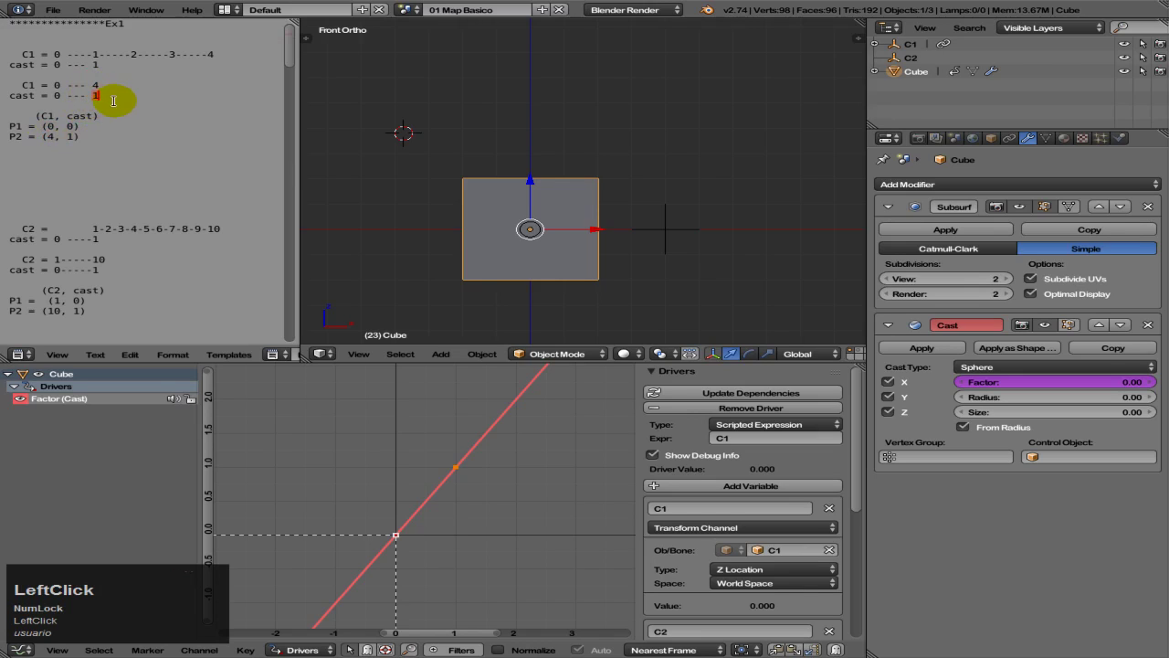
left_click_drag(35, 127, 102, 127)
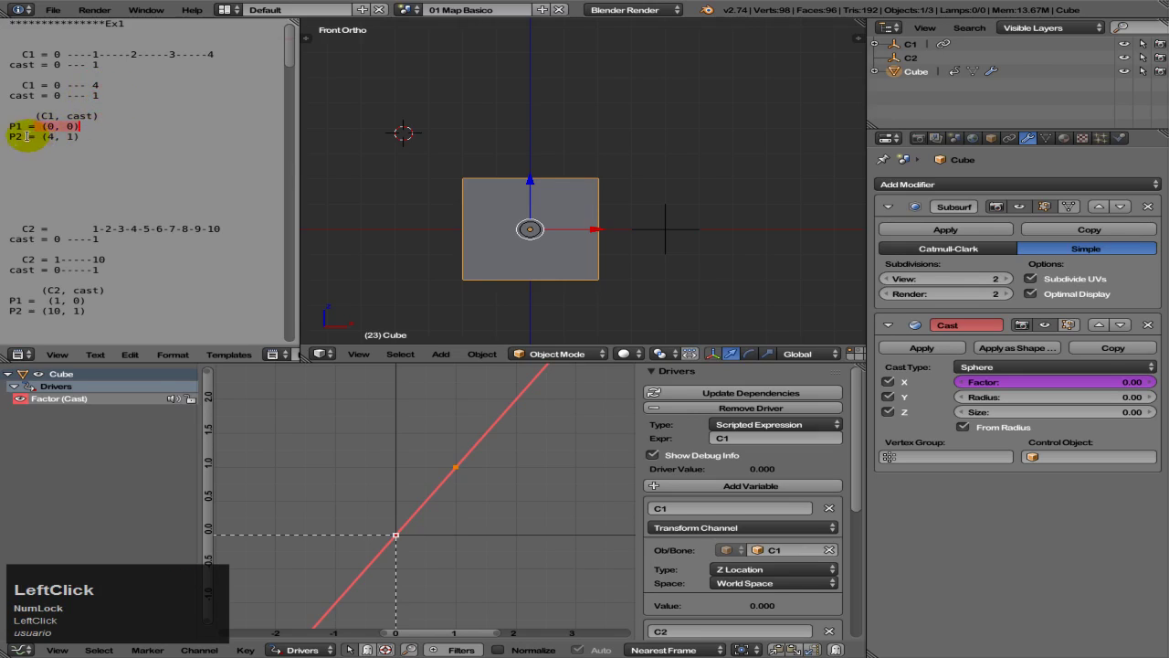
- Review points P1 and P2 in the notes and show the active keyframe properties of the Factor (Cast) curve's first point
left_click_drag(27, 137, 93, 127)
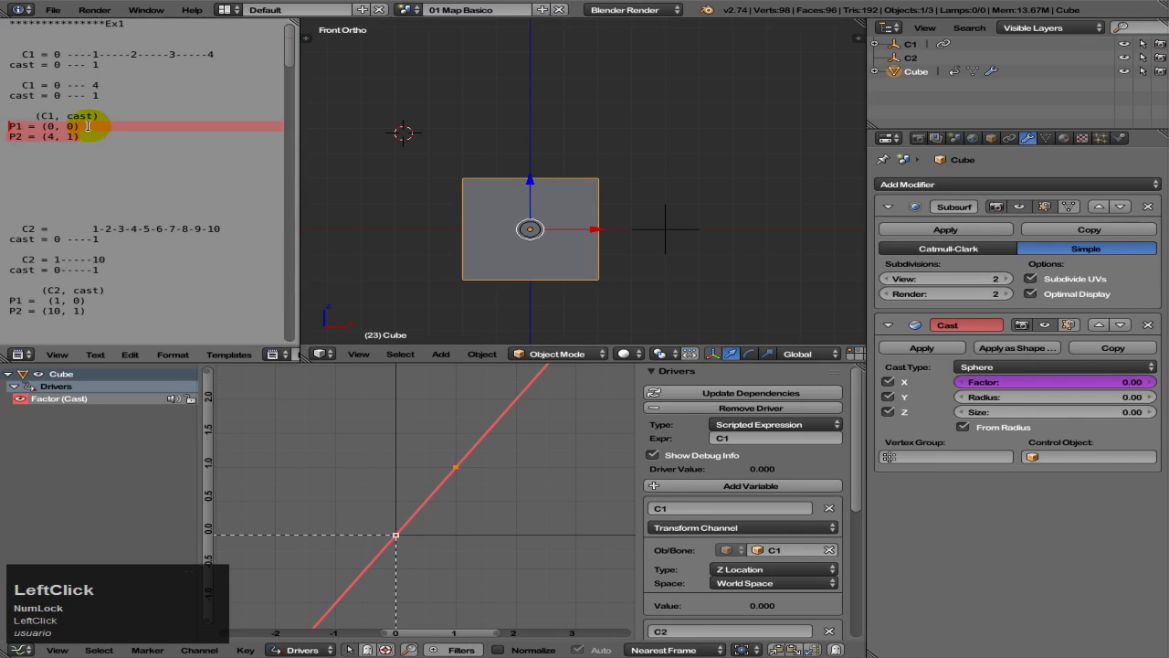
right_click(455, 469)
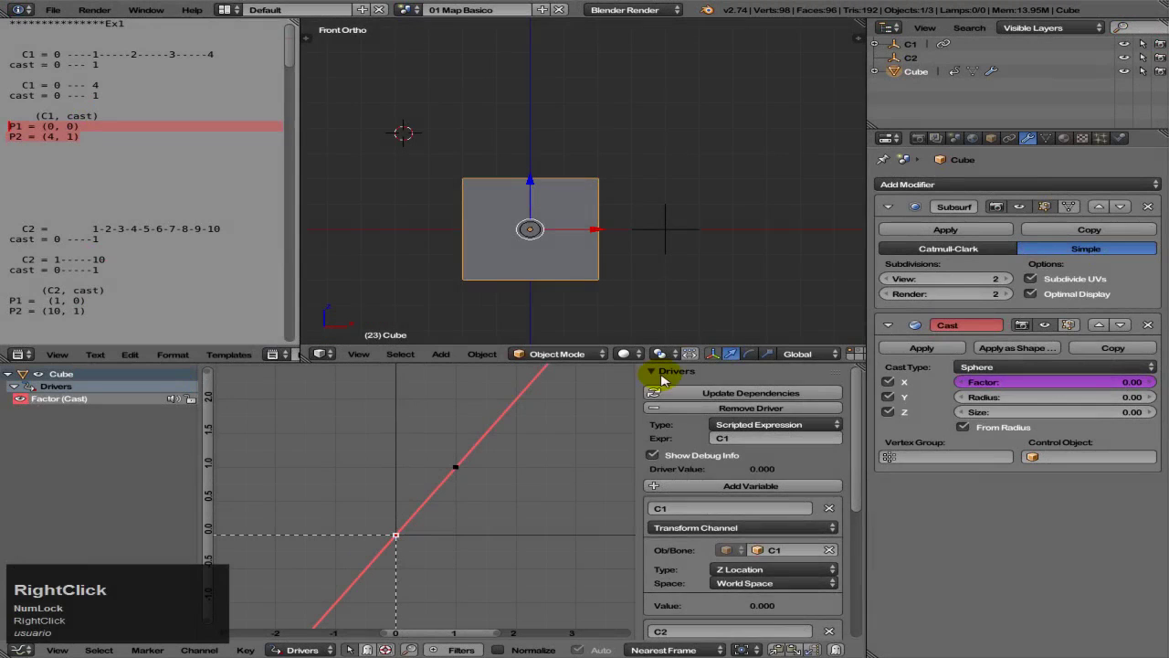
left_click(664, 375)
left_click(657, 422)
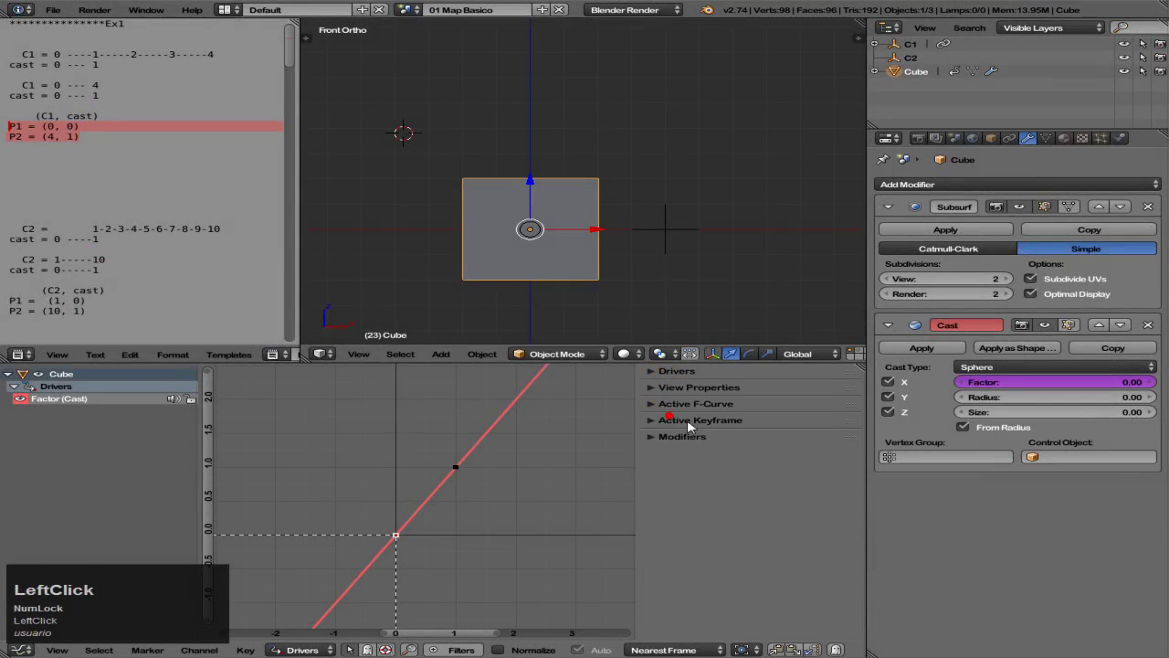
left_click(678, 422)
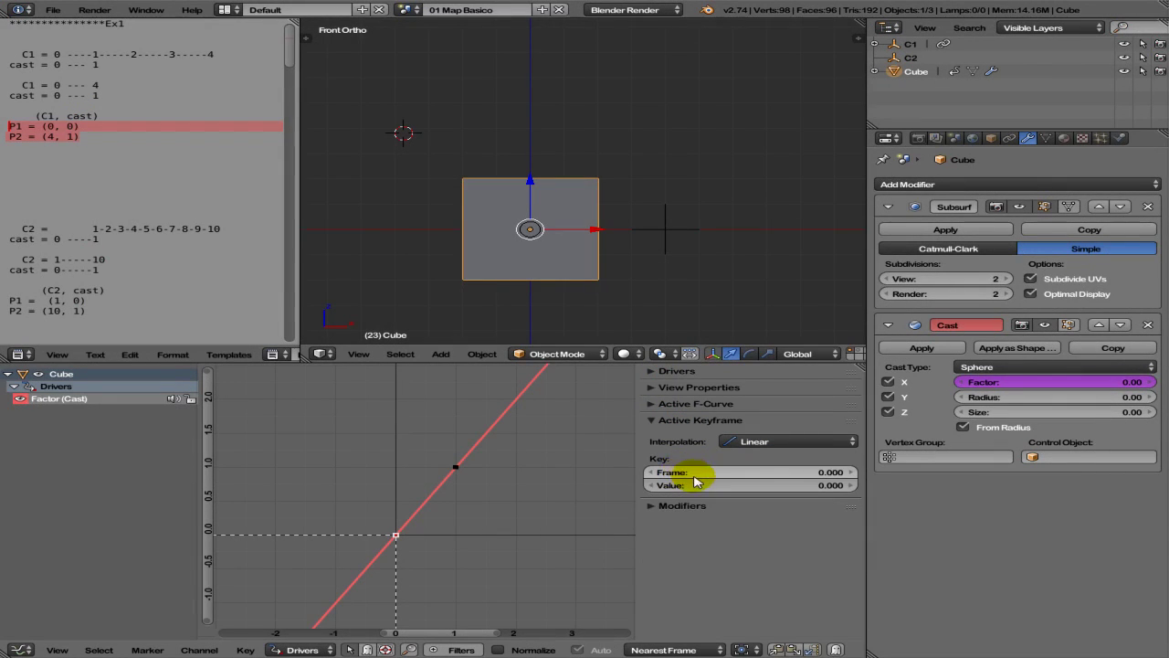
left_click(319, 650)
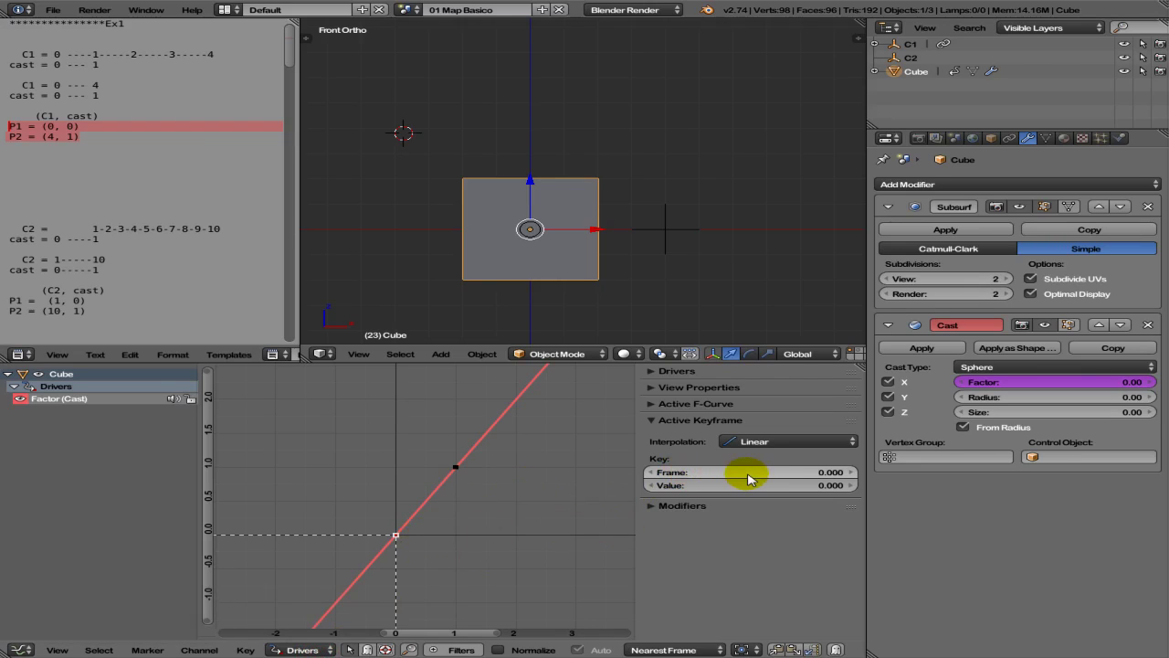
- Set the first point of the Factor (Cast) driver curve to frame 0 and value 0, matching P1 in the notes
left_click(654, 372)
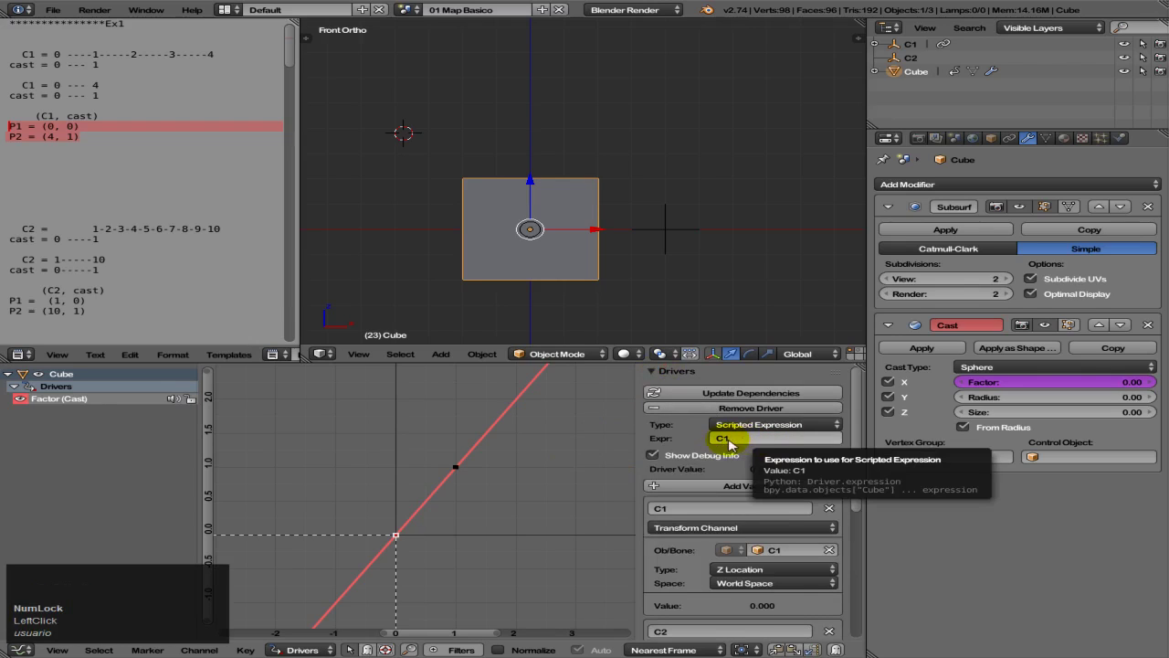
left_click(685, 376)
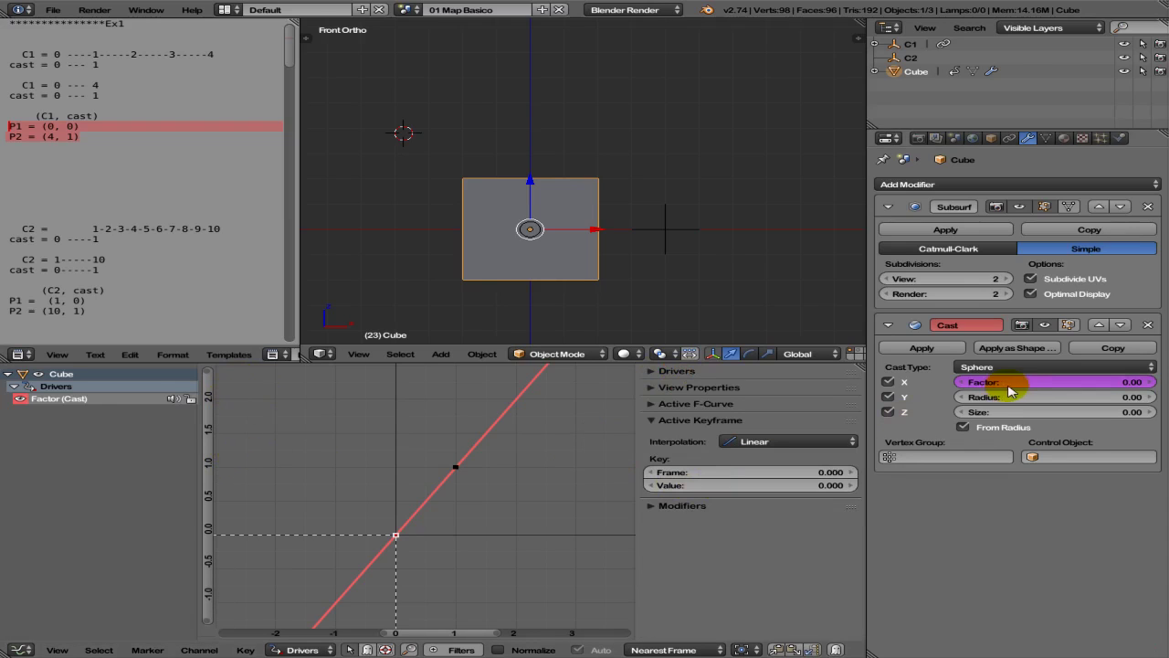
left_click_drag(47, 127, 84, 128)
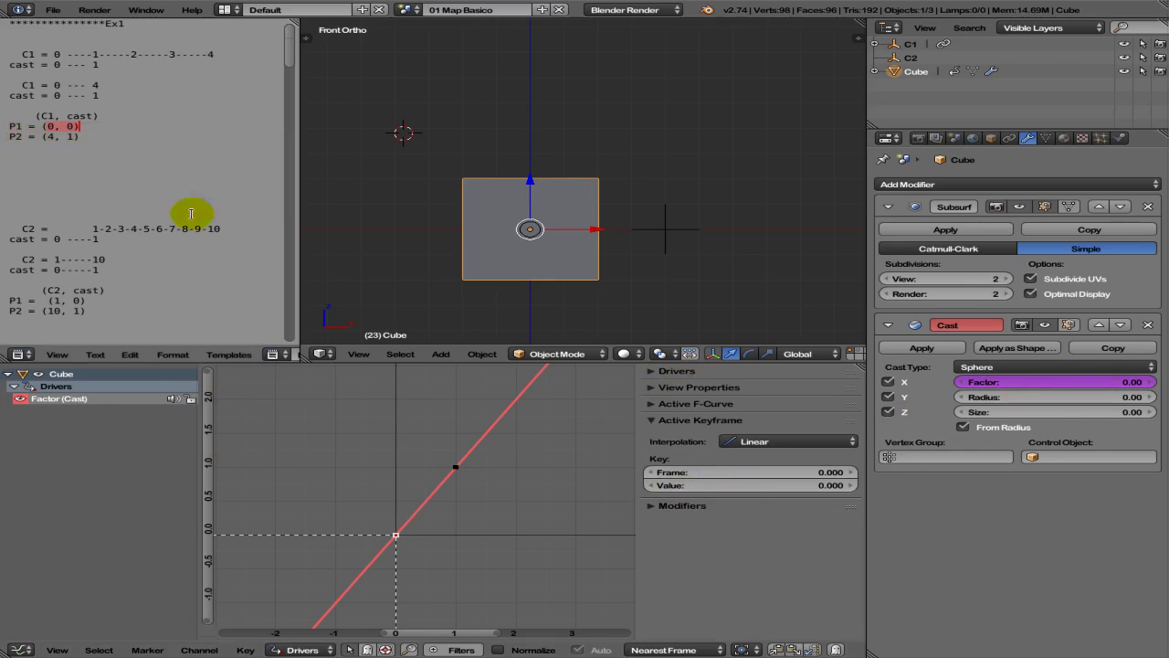
left_click(768, 473)
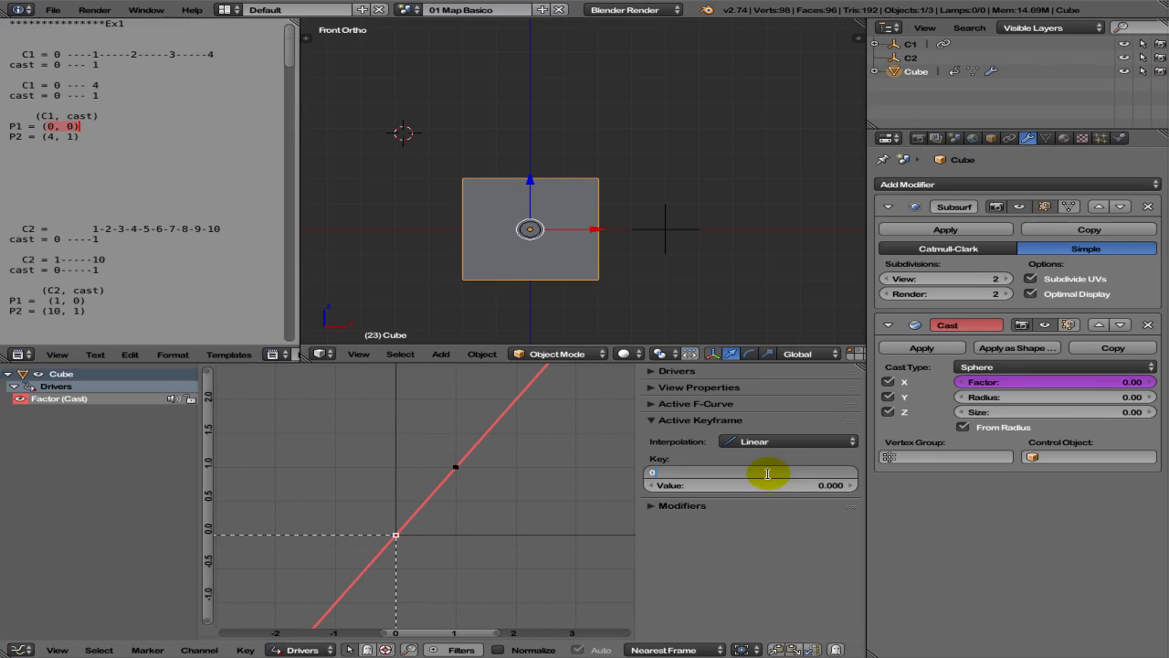
key("Tab")
key("Return")
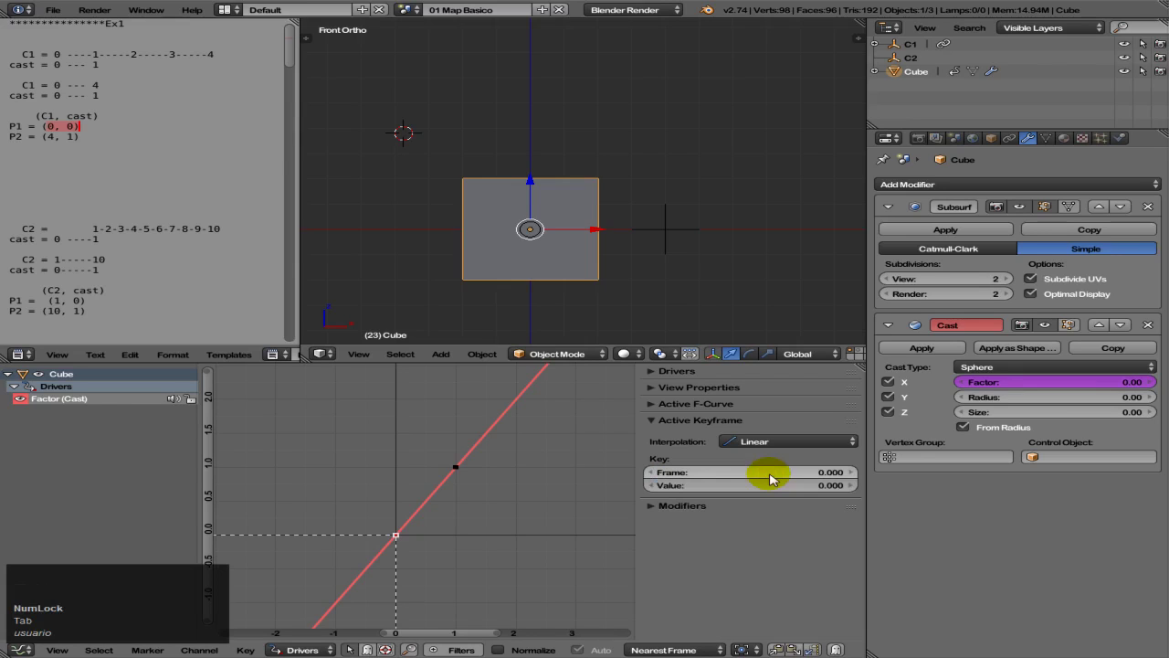
- Set the second point of the Factor (Cast) driver curve to frame 4 and value 1
right_click(456, 468)
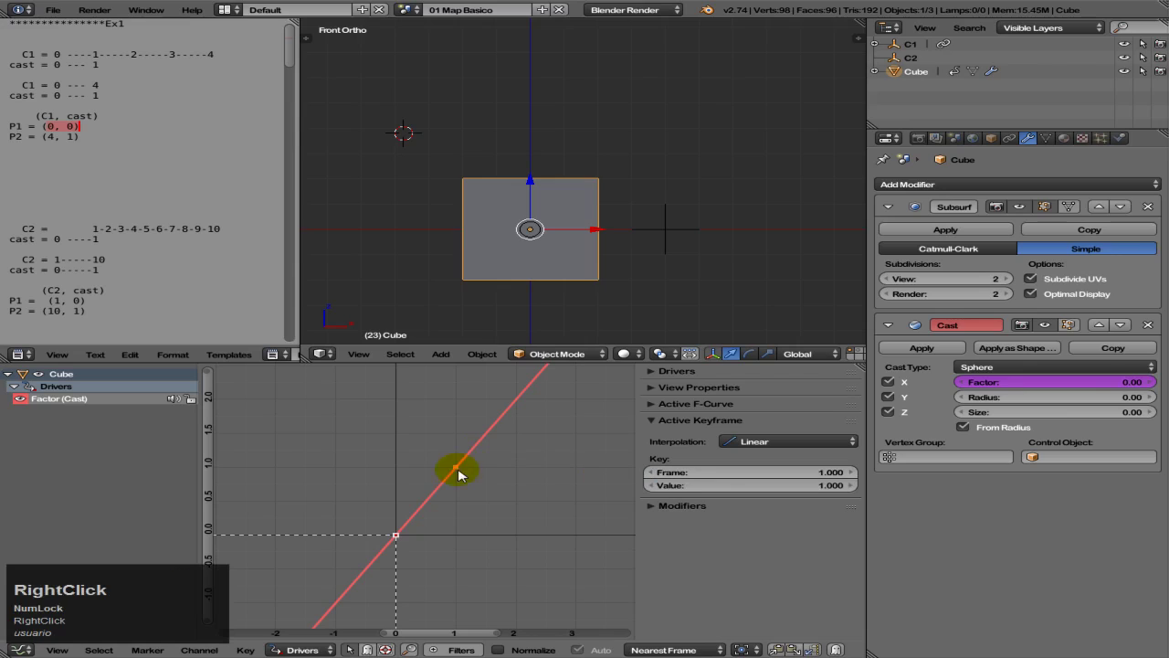
left_click(777, 473)
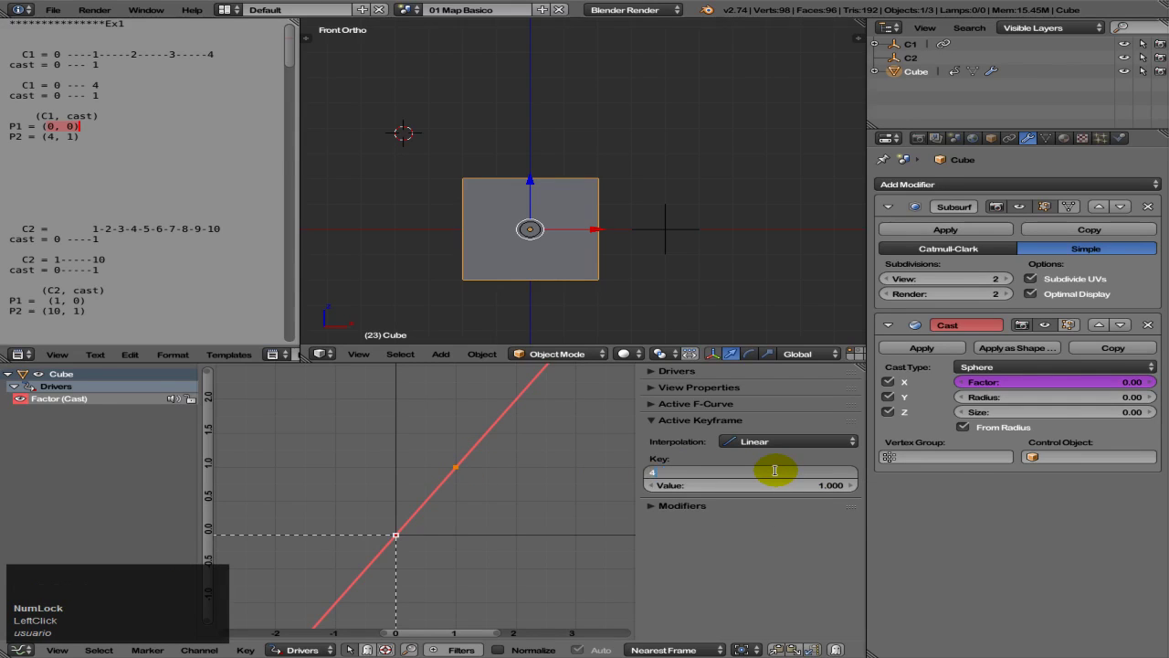
key("Tab")
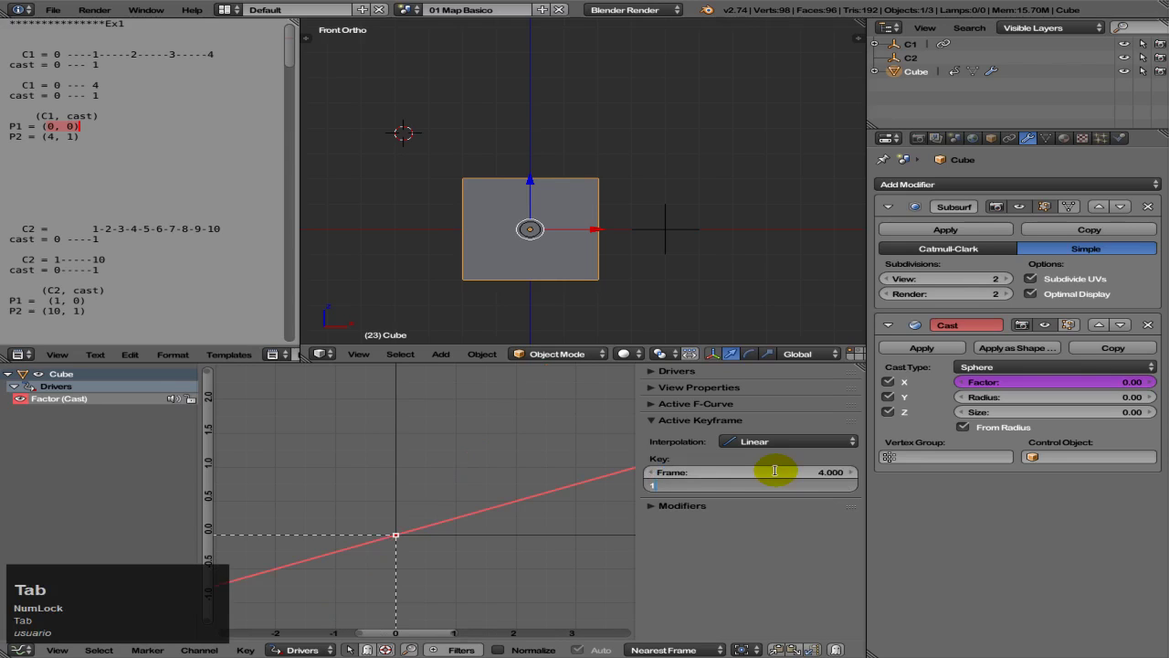
key("Return")
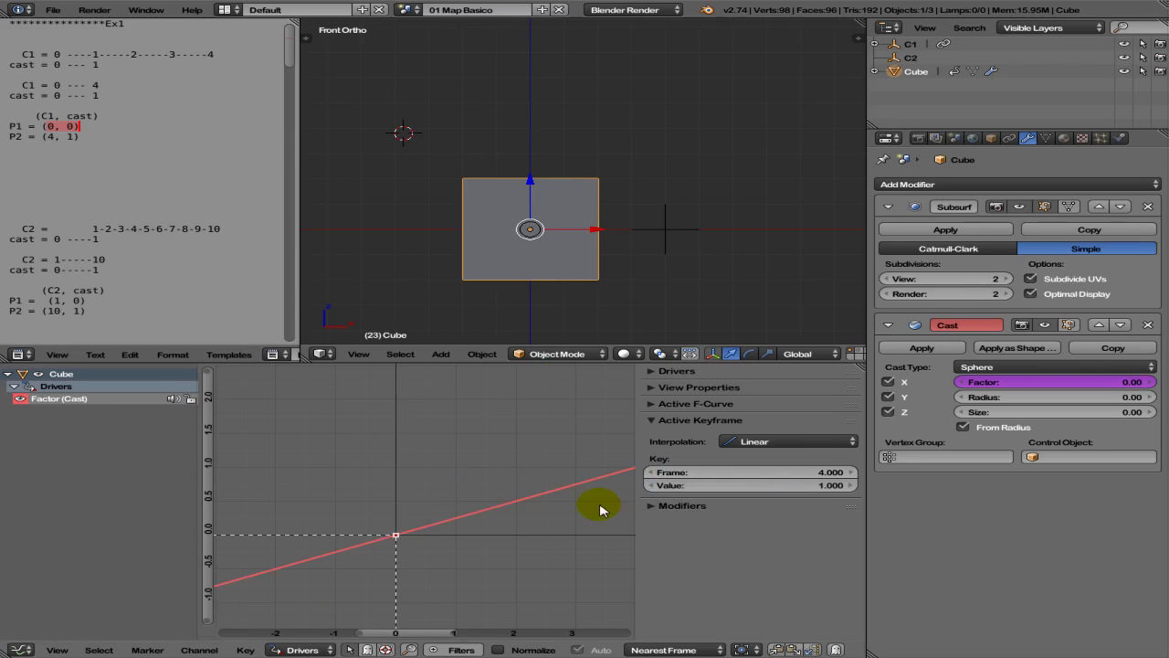
middle_click_drag(601, 510, 483, 479, "shift")
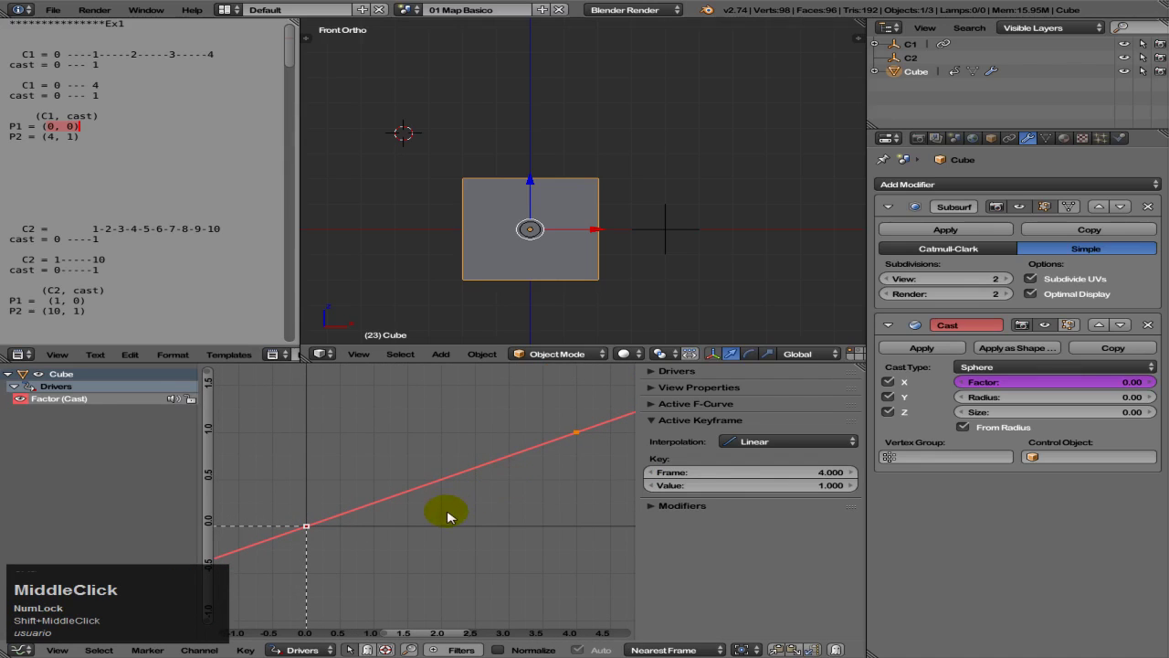
- Raise the C1 empty about 4 units along Z and check the cube's Cast factor and driver curve
right_click(687, 233)
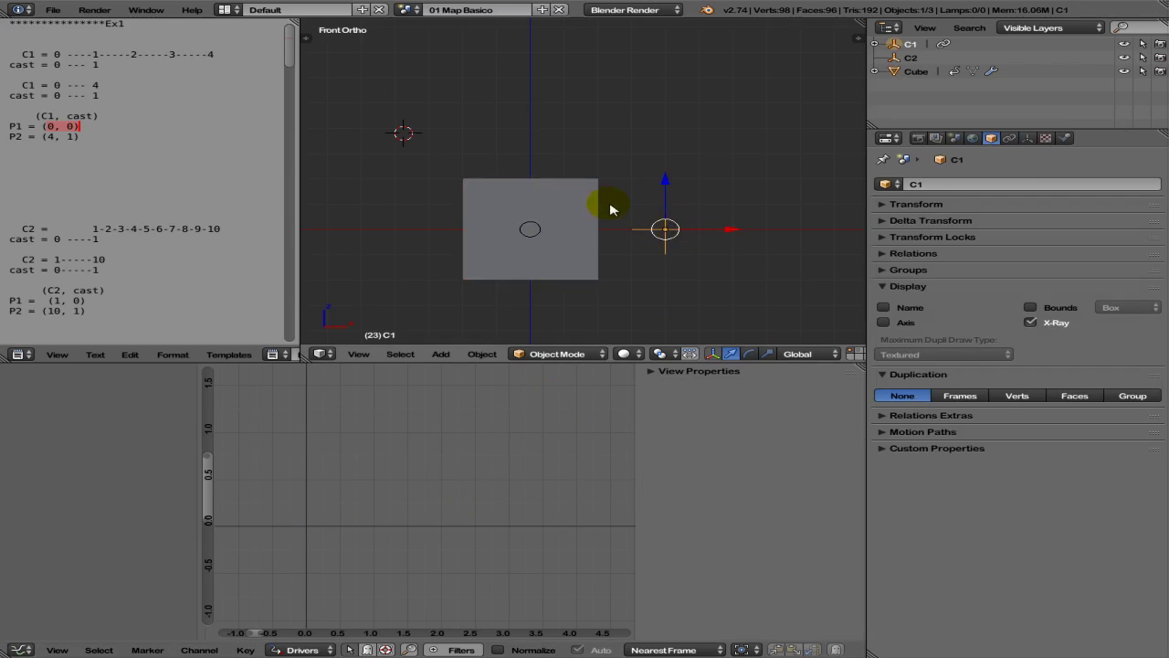
right_click(569, 195)
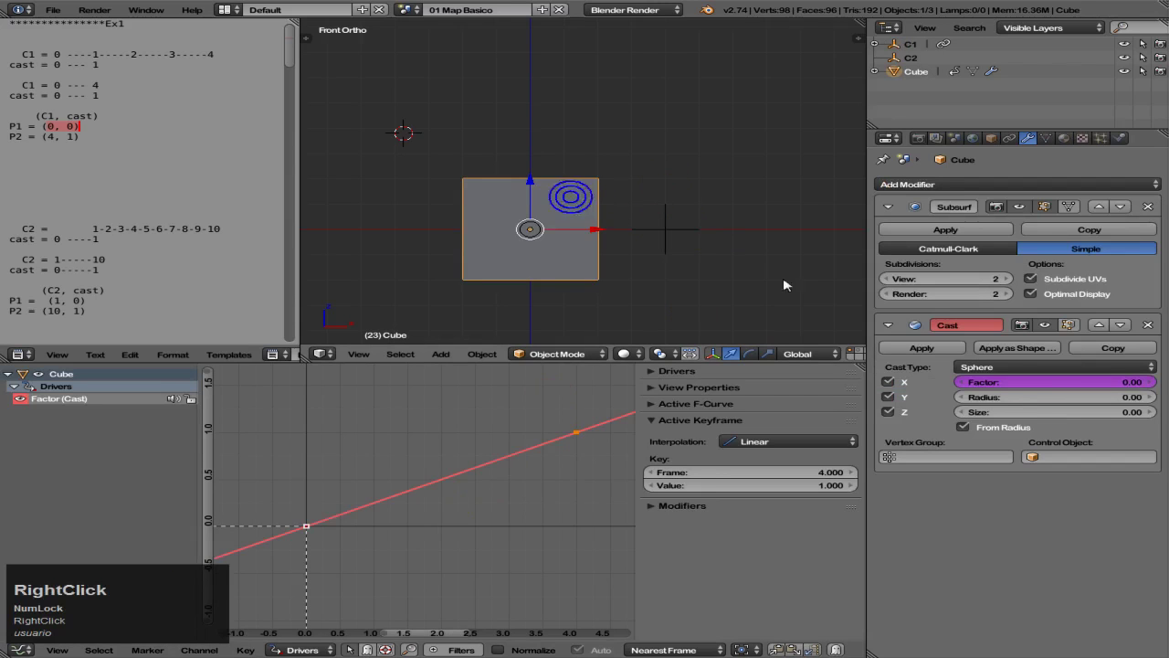
right_click(667, 232)
left_click_drag(666, 180, 658, 93)
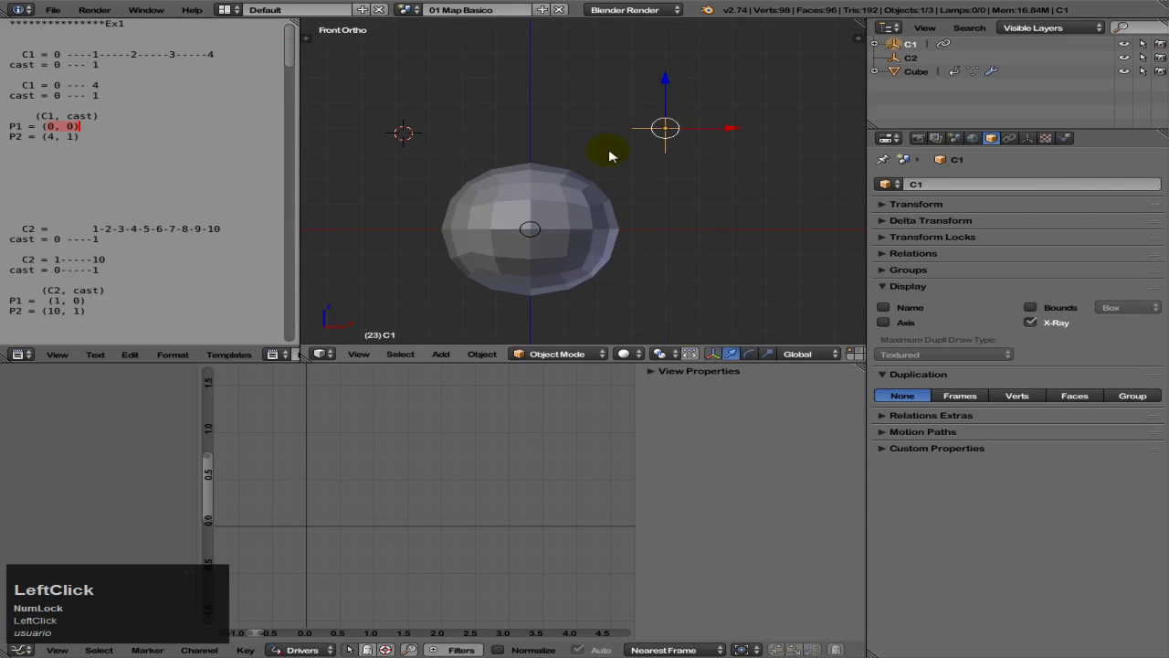
right_click(577, 194)
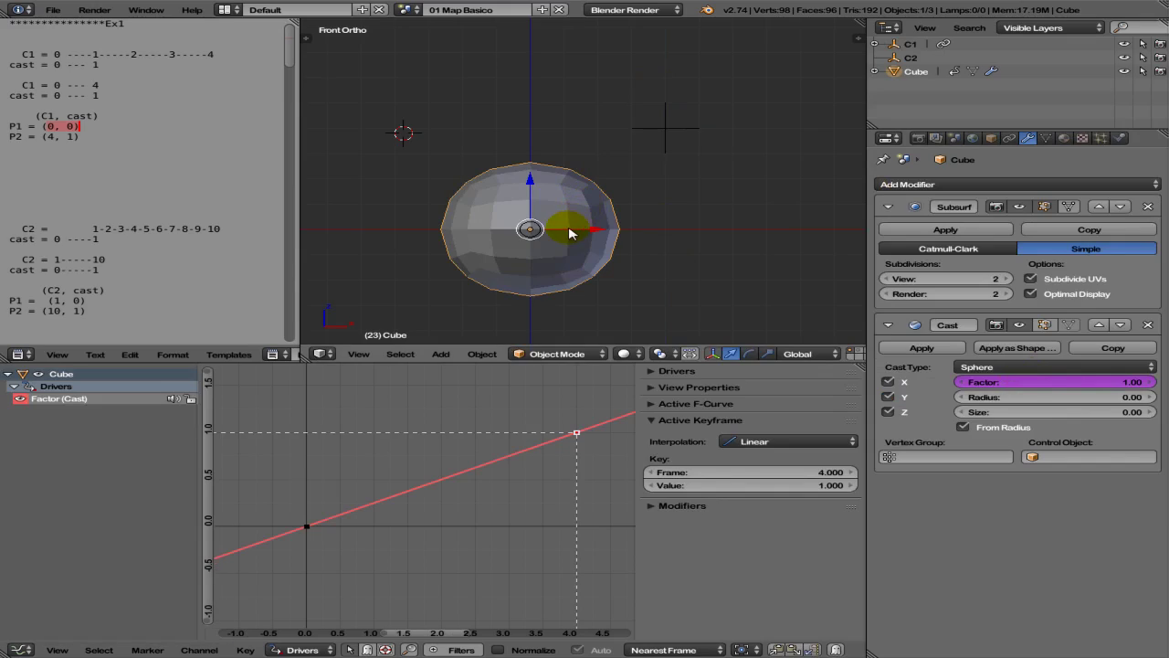
- Return the C1 empty to Z location 0, level with the cube's centre
right_click(667, 127)
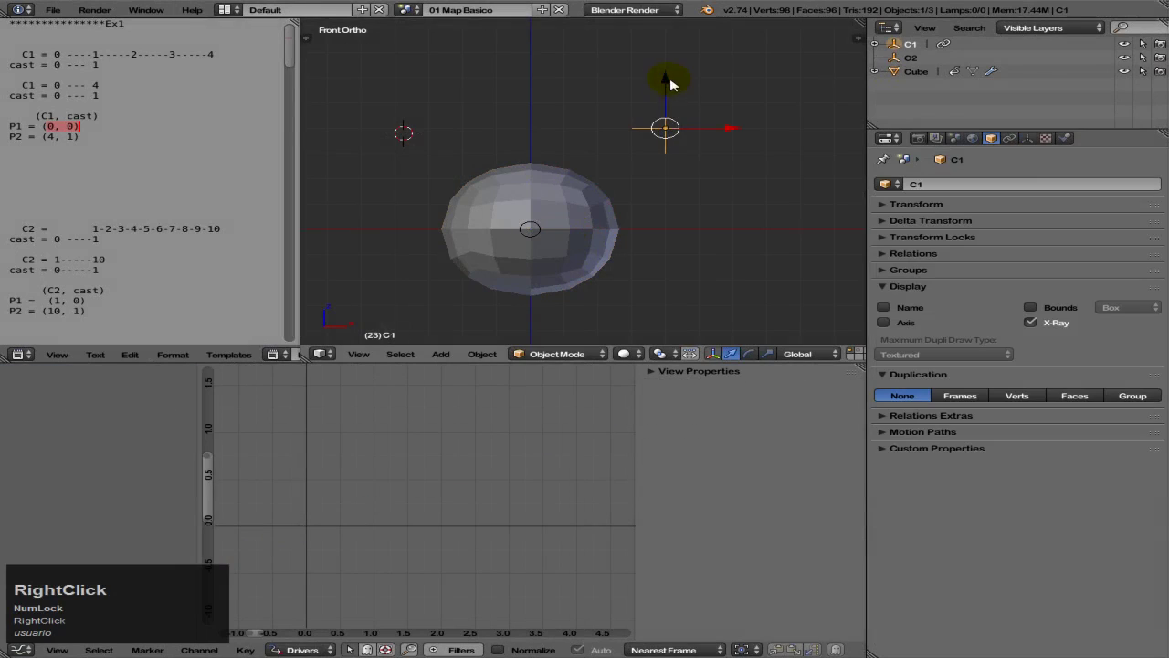
left_click_drag(669, 84, 670, 170)
right_click(670, 170)
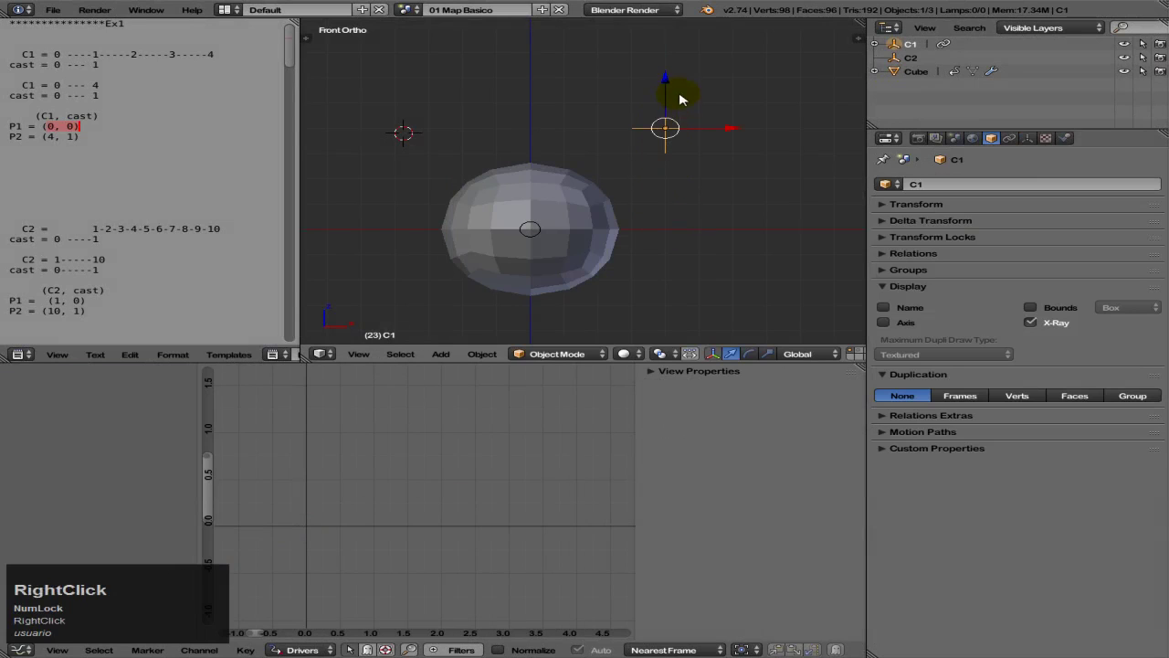
left_click_drag(666, 83, 673, 186, "ctrl")
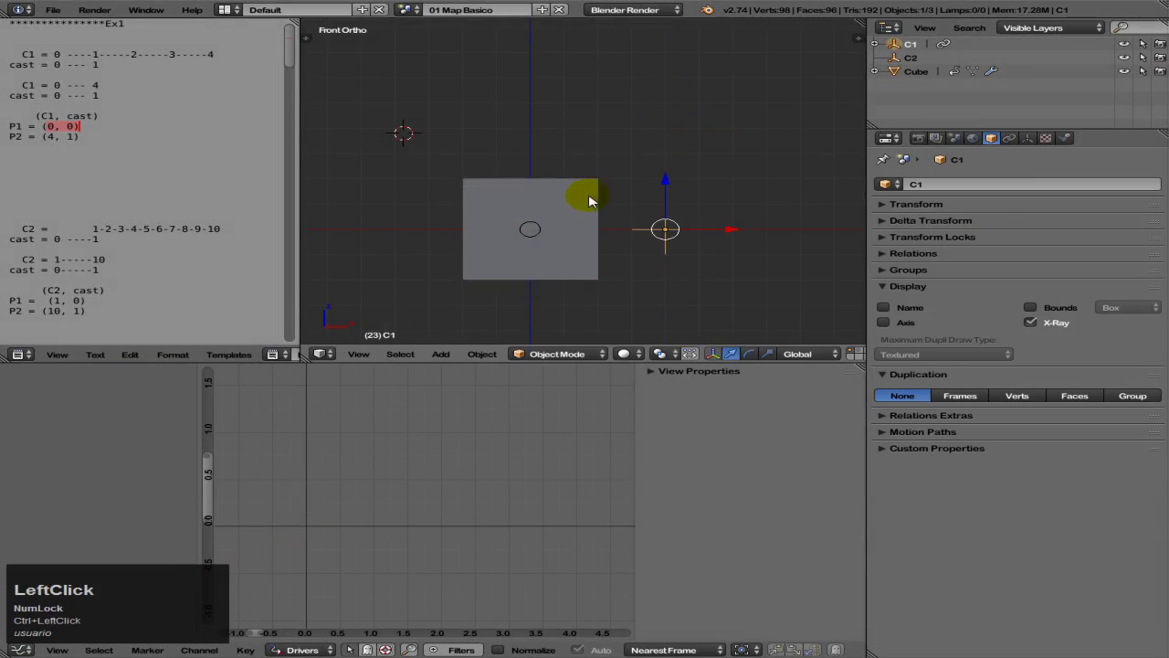
- Split the 3D view area and turn the new strip beneath it into a Timeline
right_click(589, 201)
left_click_drag(303, 355, 311, 316)
left_click(322, 354)
left_click(340, 320)
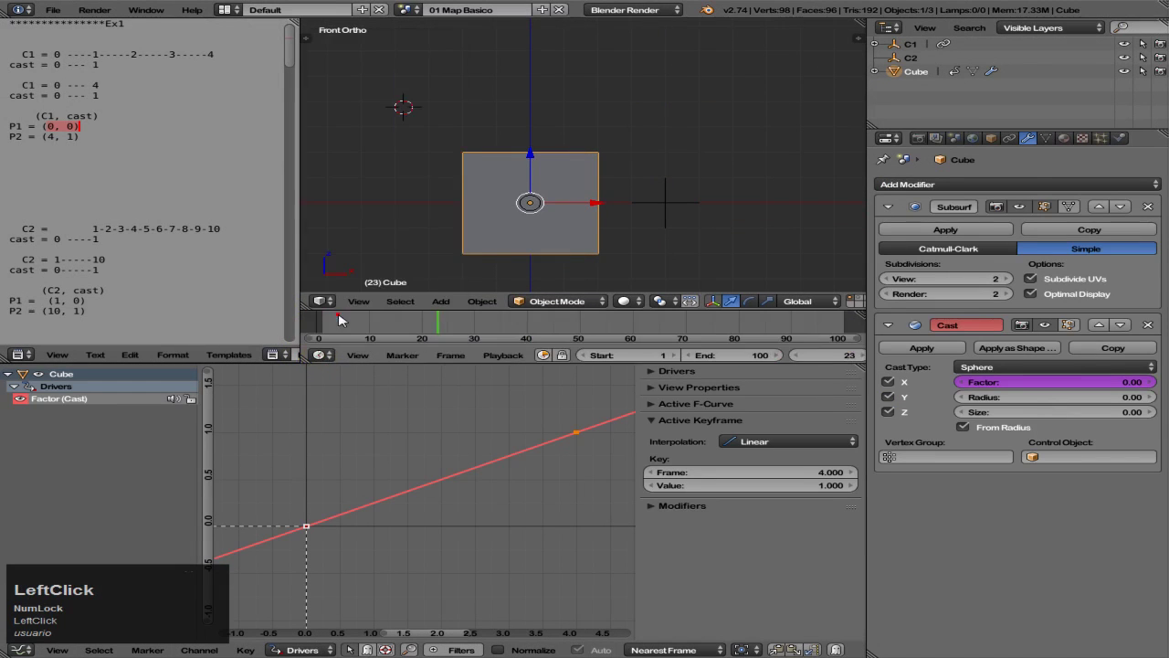
- Insert a Location keyframe for the C1 empty at frame 1
key("shift+Left")
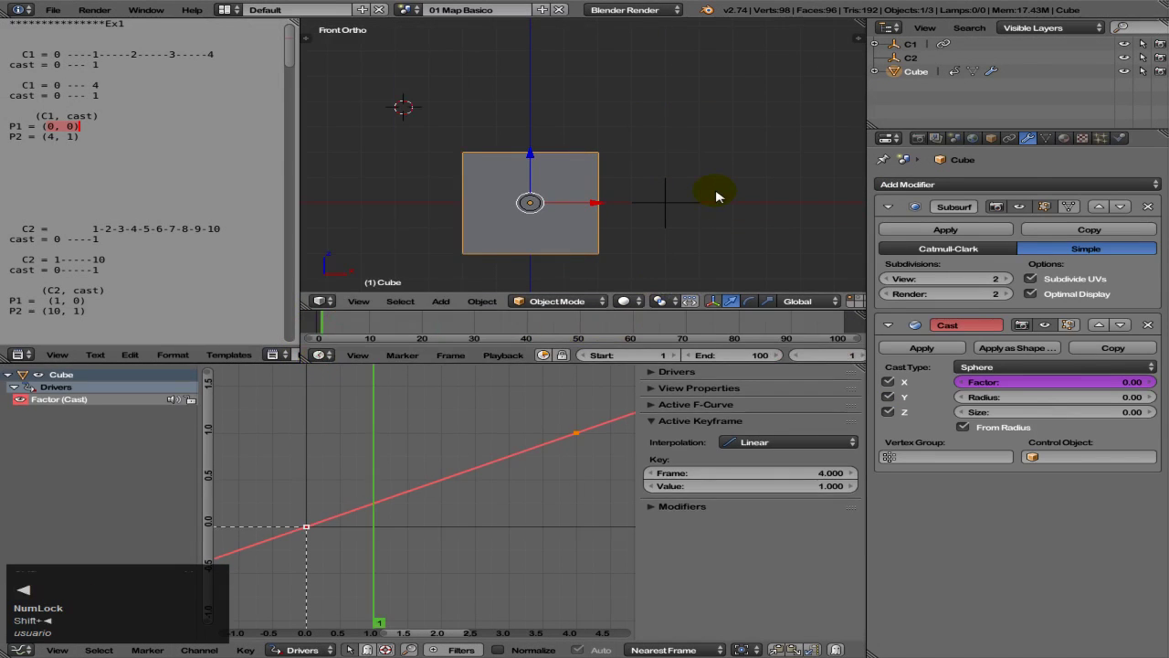
right_click(666, 200)
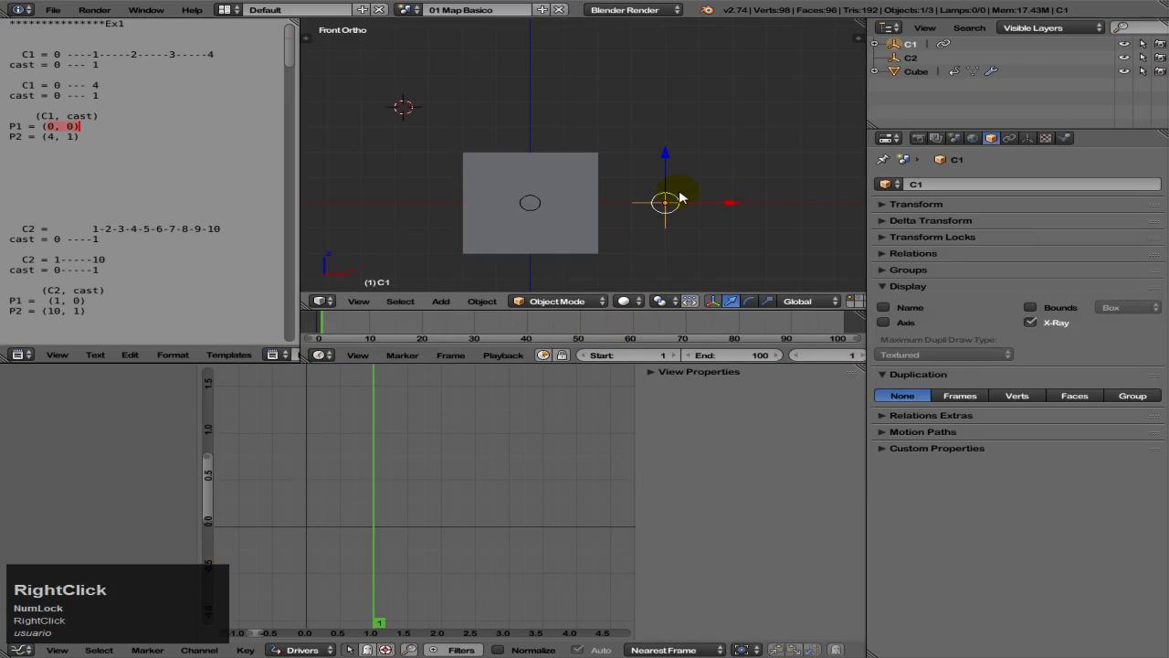
key("i")
left_click(681, 193)
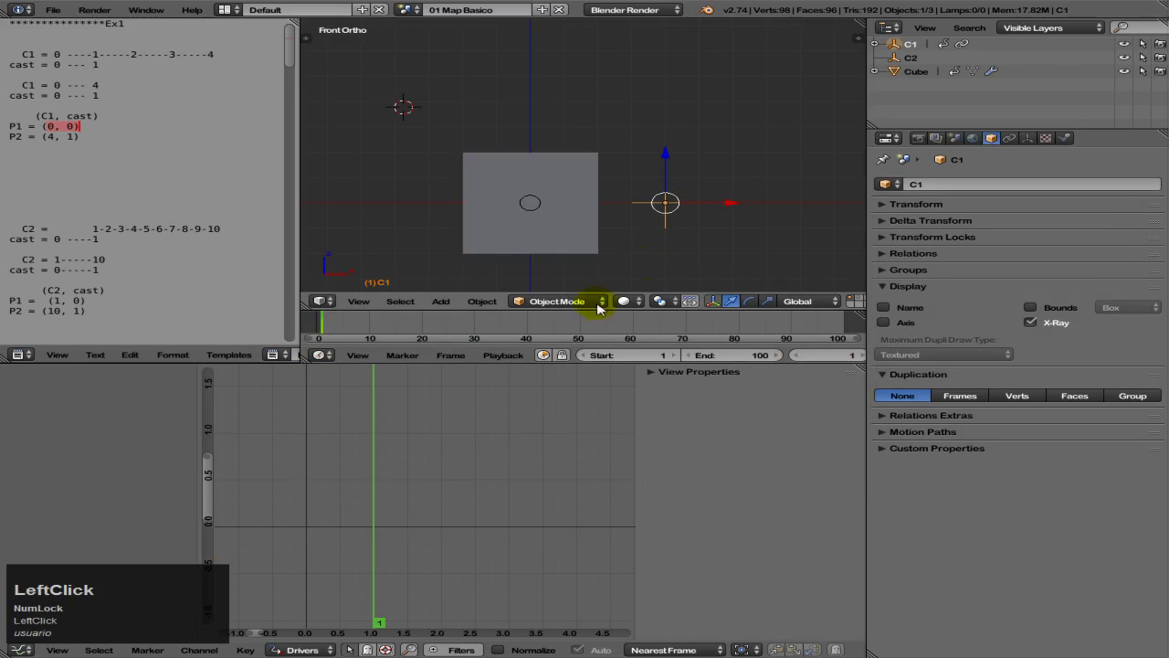
- At frame 100, move the C1 empty 4 units up along Z and insert a Location keyframe
key("shift+Right")
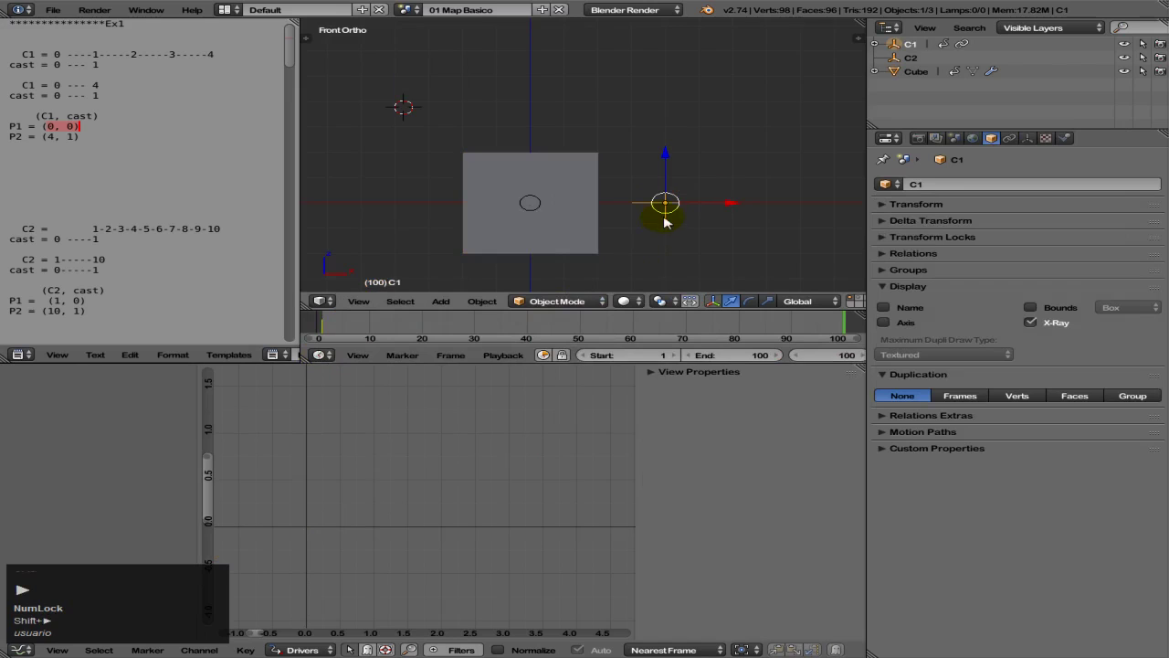
left_click_drag(667, 159, 673, 54)
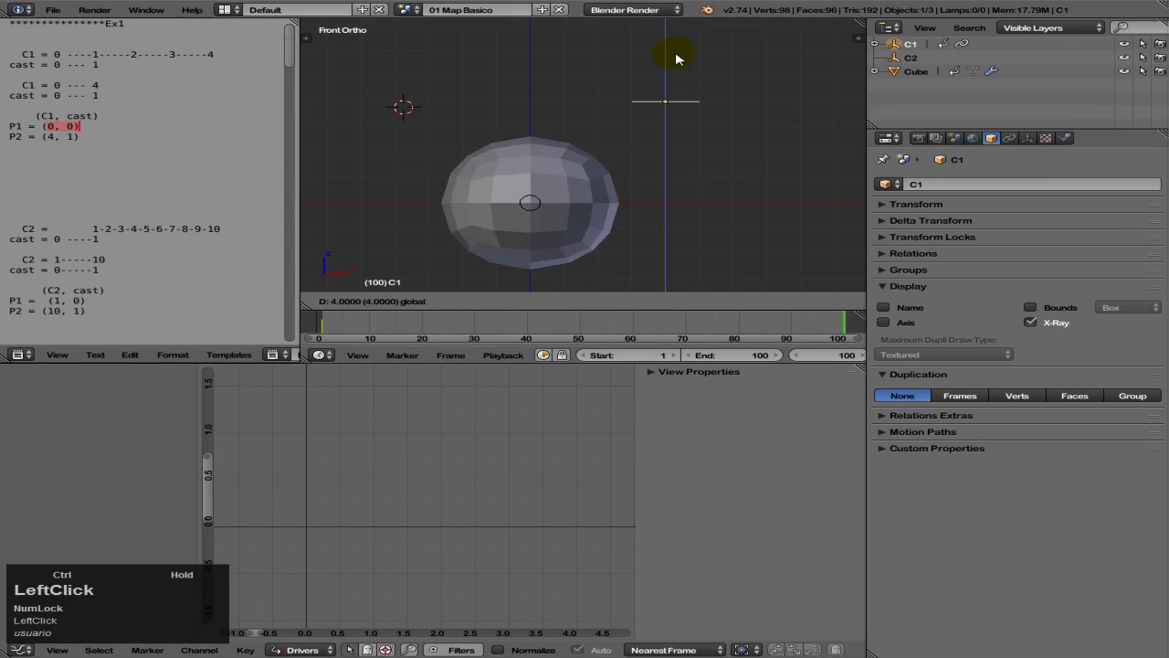
key("i")
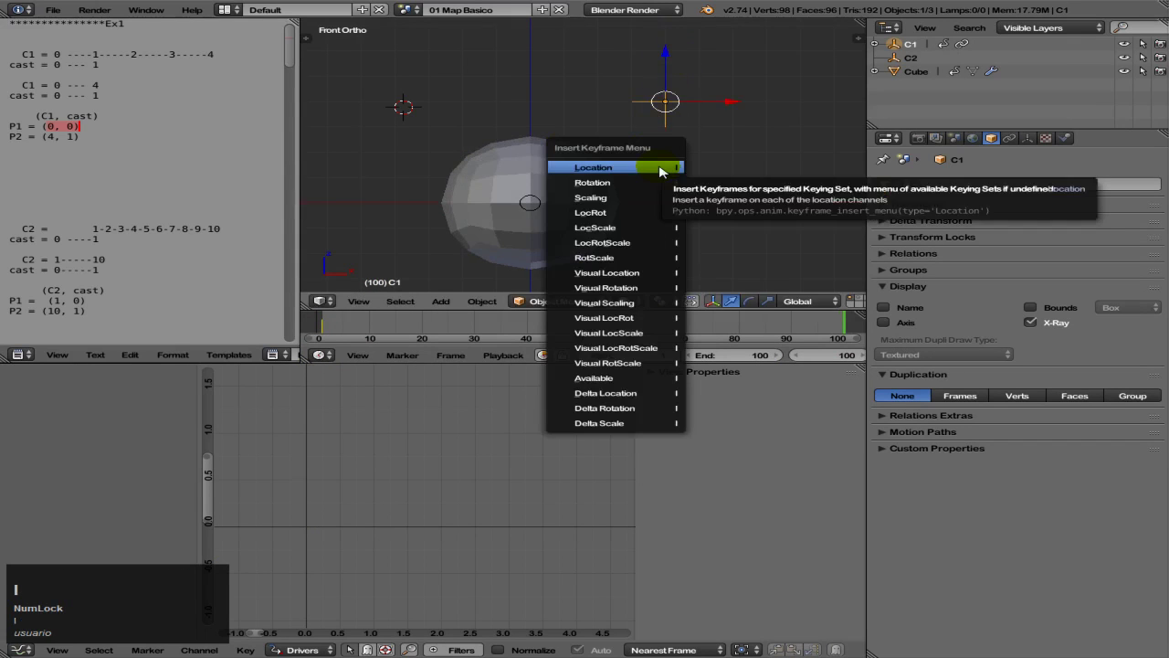
left_click(660, 169)
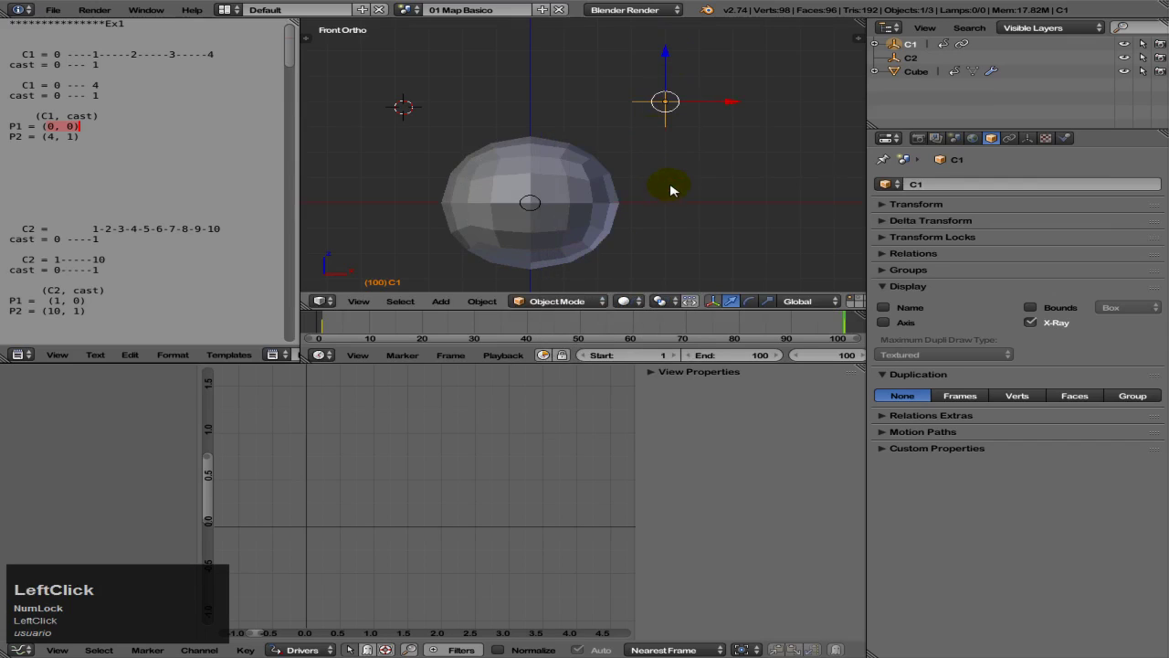
- Play the animation from frame 1 and compare the cube's Factor (Cast) curve with the ranges and points P1 and P2 in the notes
key("shift+Left")
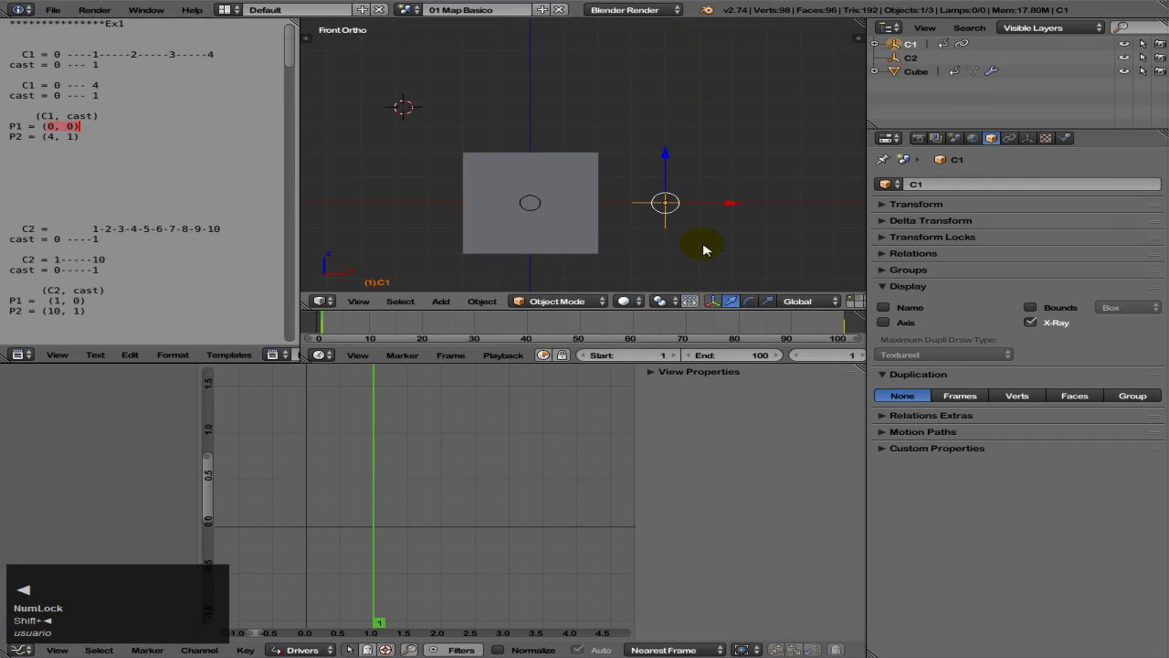
key("alt+a")
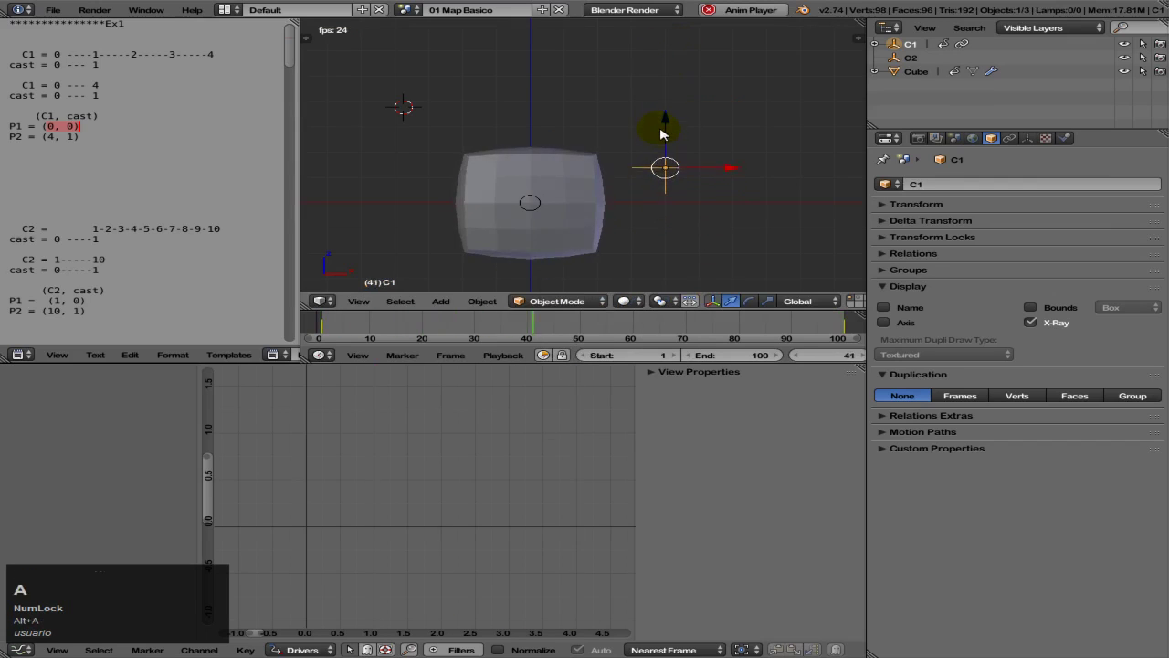
right_click(554, 171)
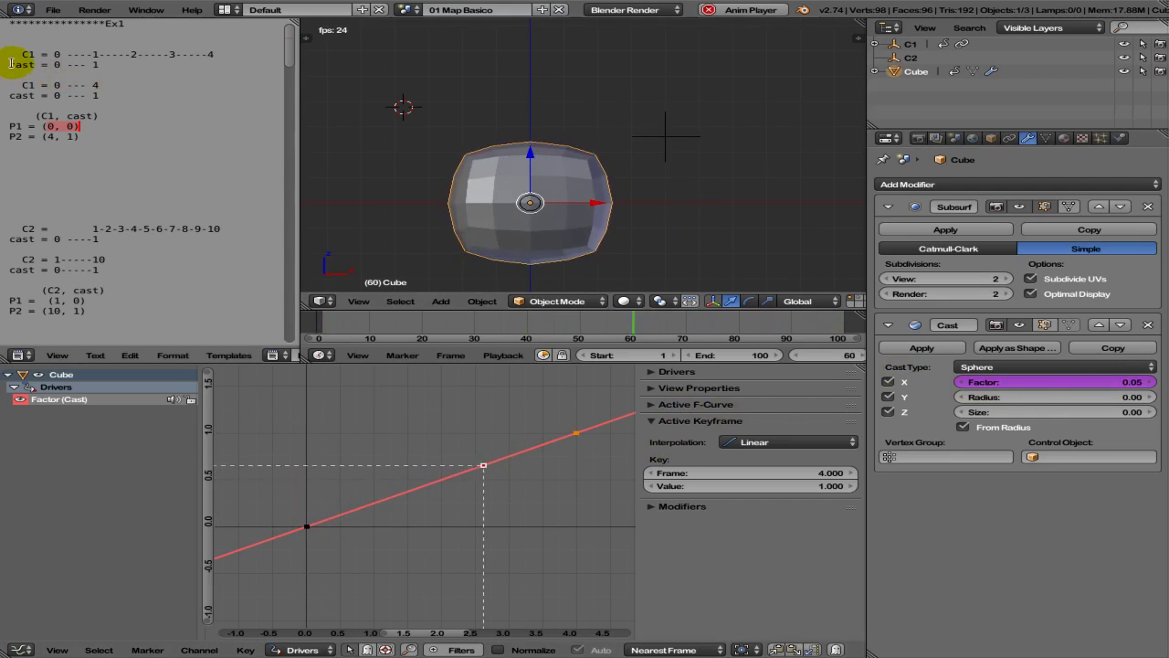
left_click_drag(11, 53, 217, 62)
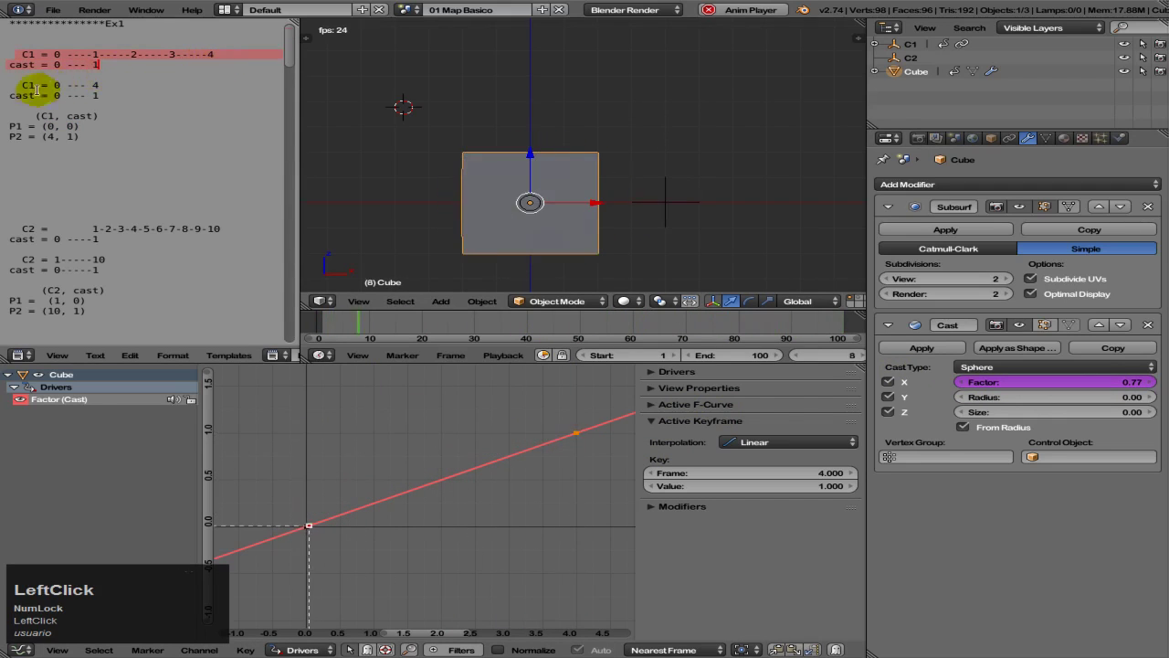
left_click_drag(12, 86, 119, 143)
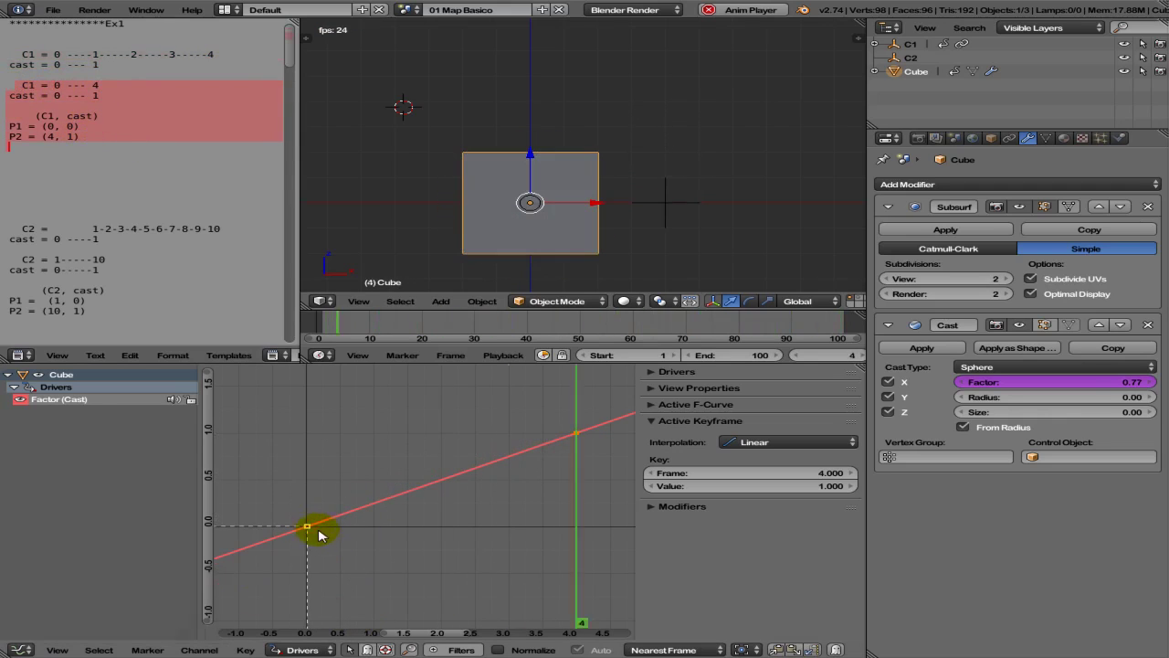
- Look over the Factor (Cast) driver settings during playback and stop the animation
left_click(681, 372)
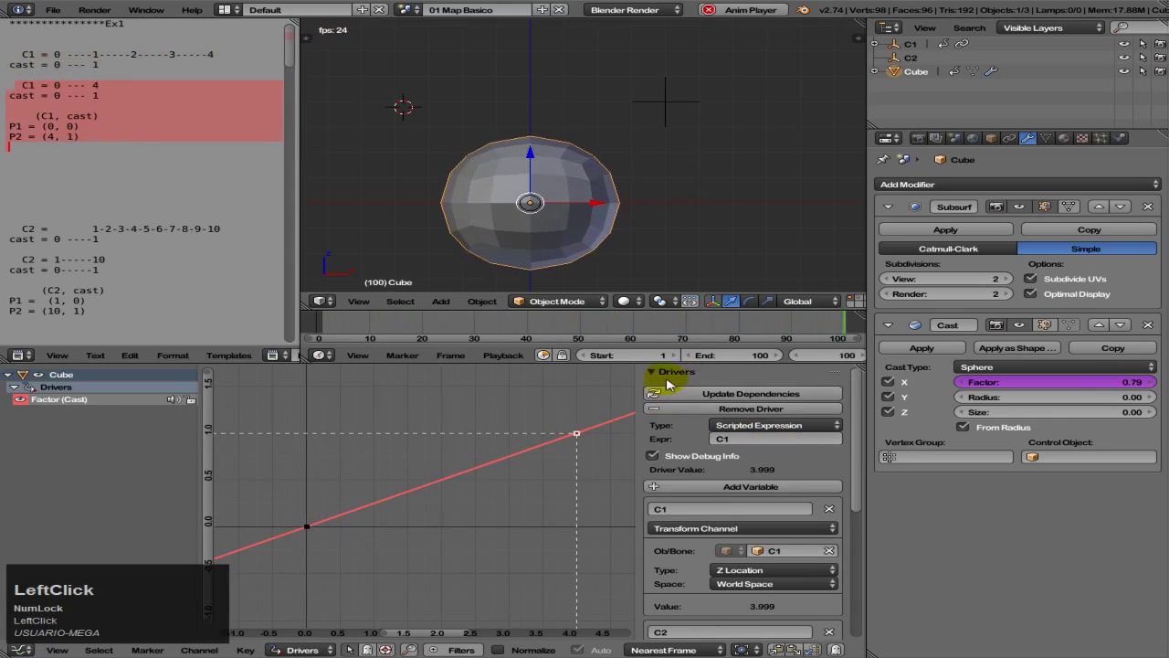
left_click(658, 372)
key("Escape")
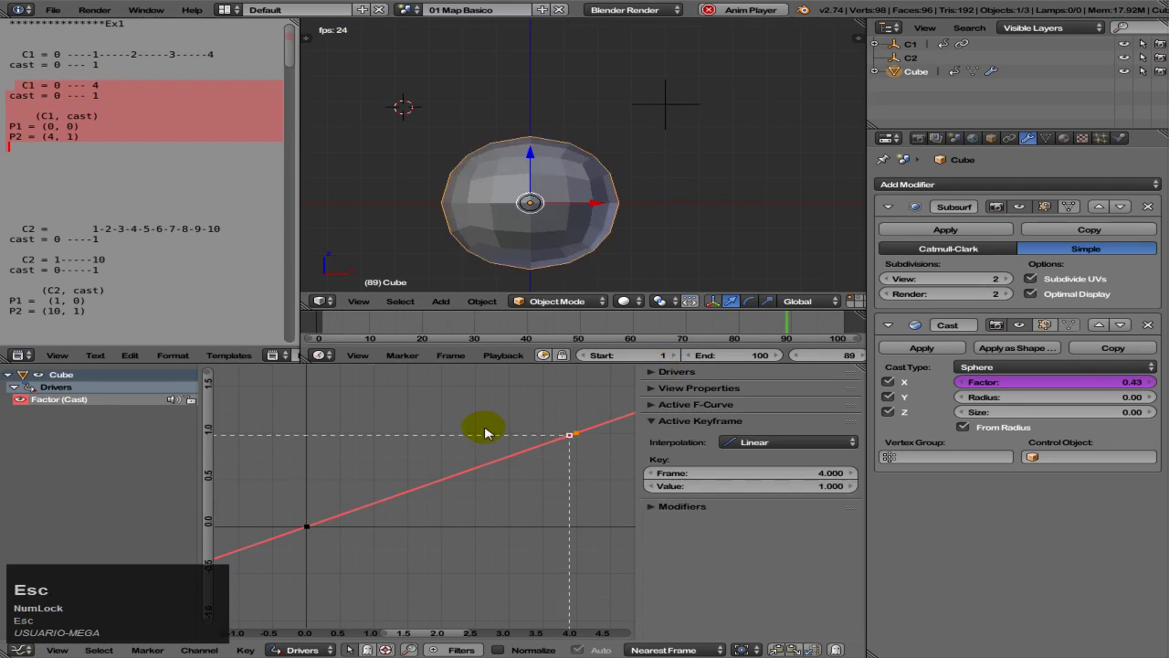
- Clear all Location keyframes from the C1 empty
right_click(664, 219)
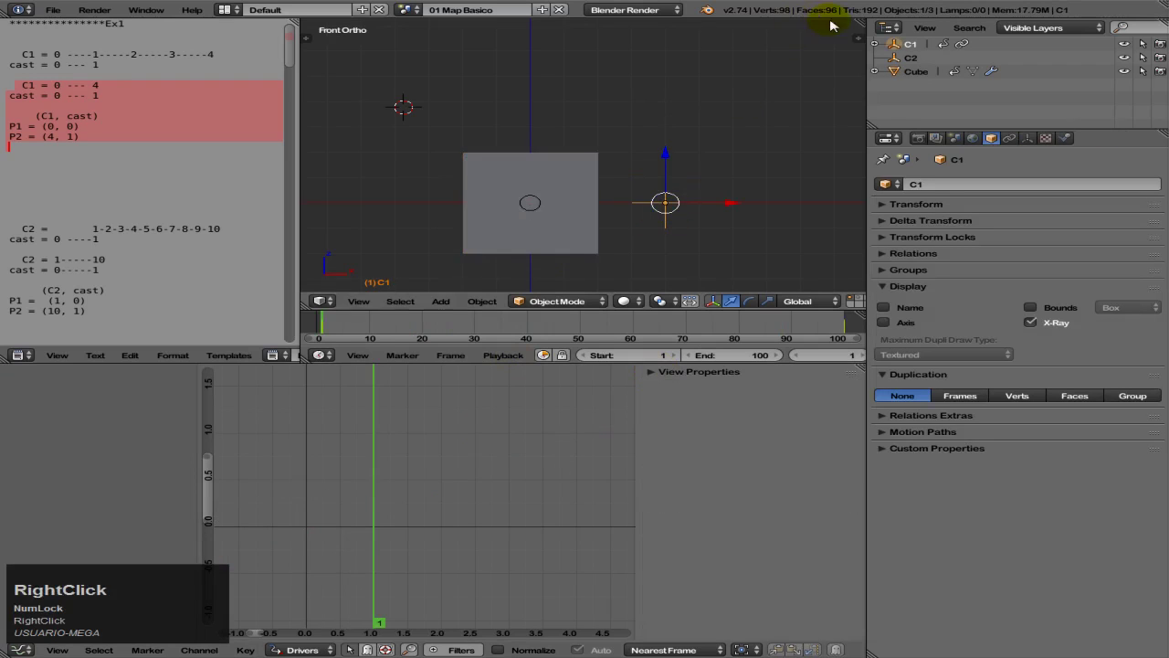
left_click(854, 34)
right_click(767, 78)
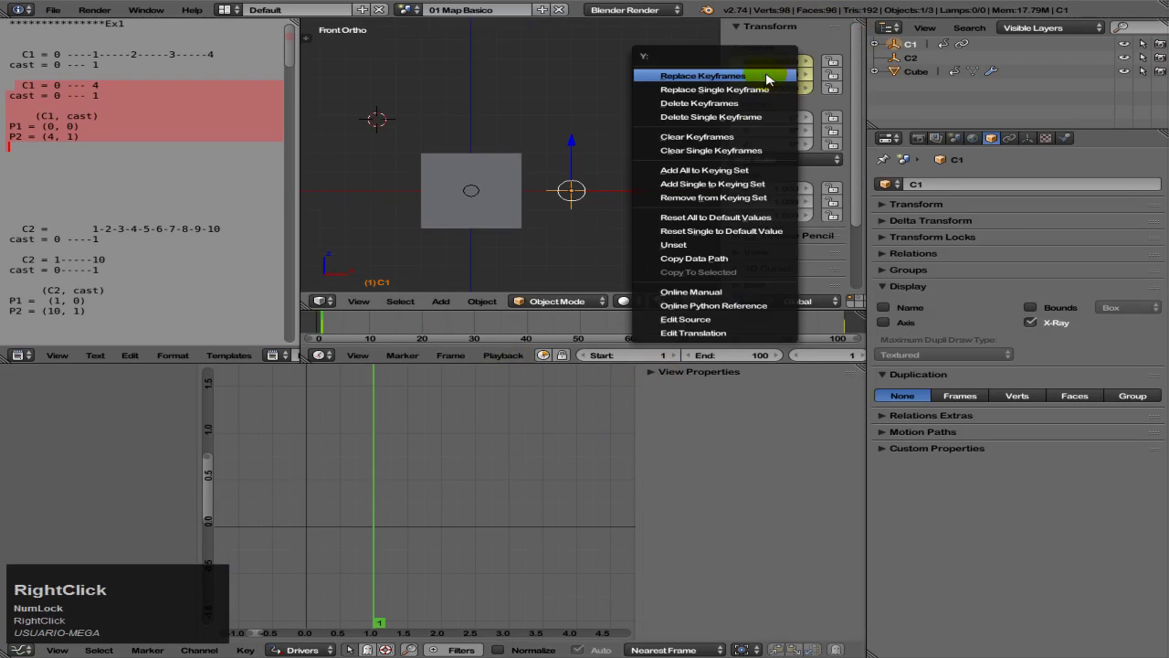
left_click(731, 136)
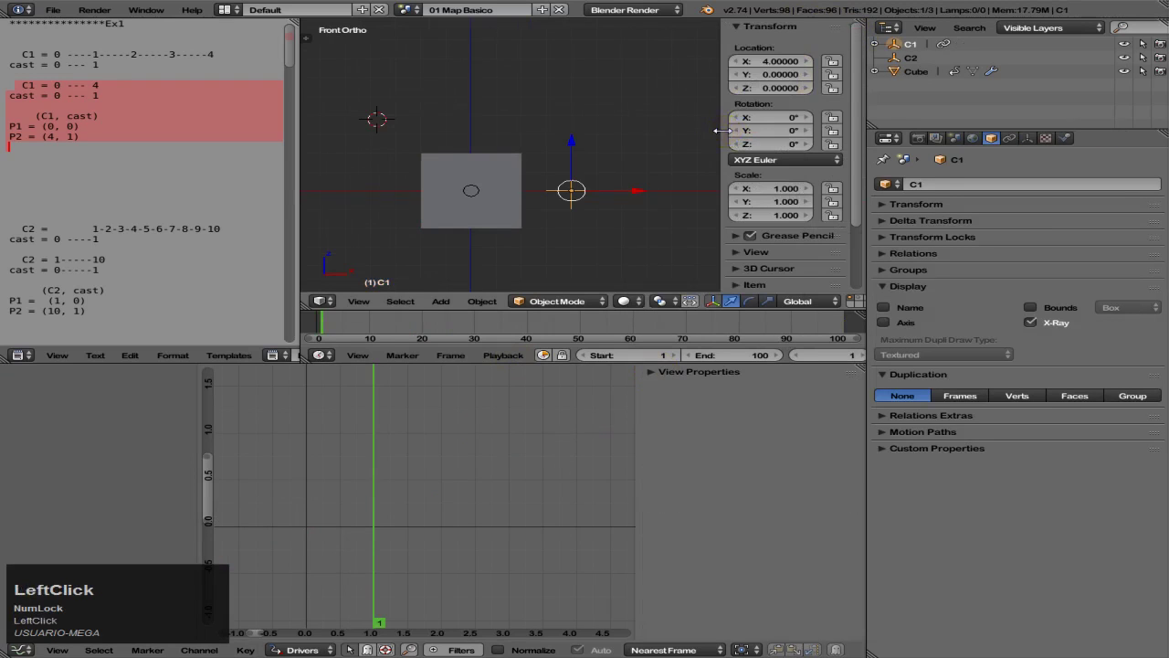
left_click_drag(721, 131, 851, 149)
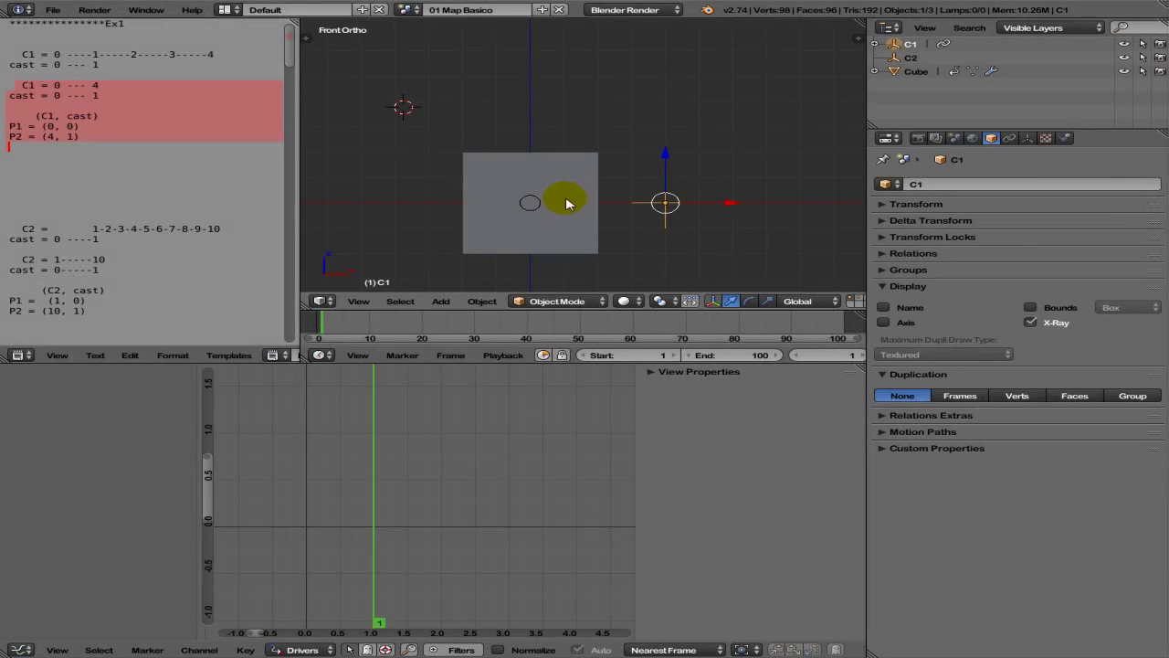
- Select the C2 empty at the cube's centre and try scaling it
right_click(539, 205)
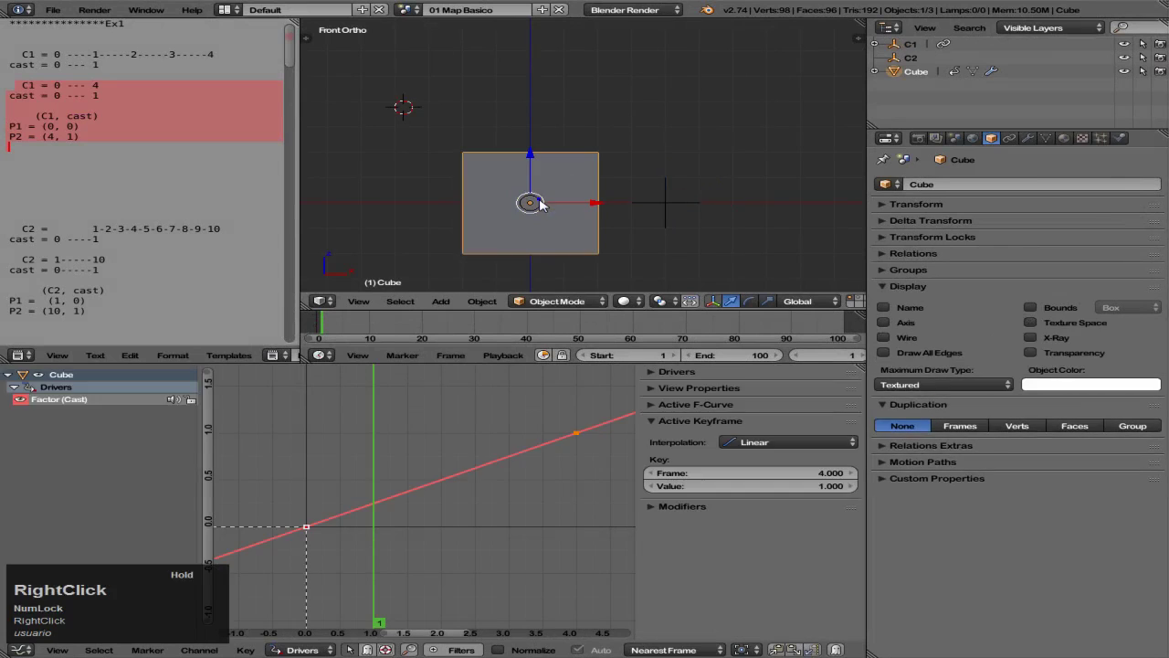
right_click(539, 205)
key("s")
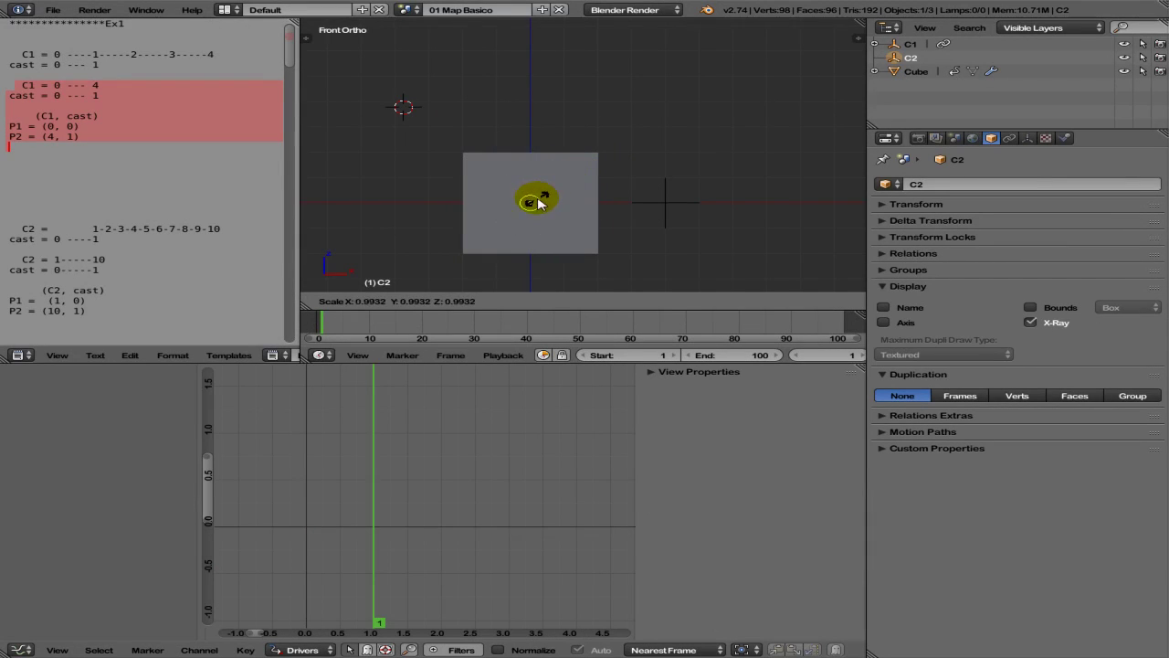
right_click(611, 173)
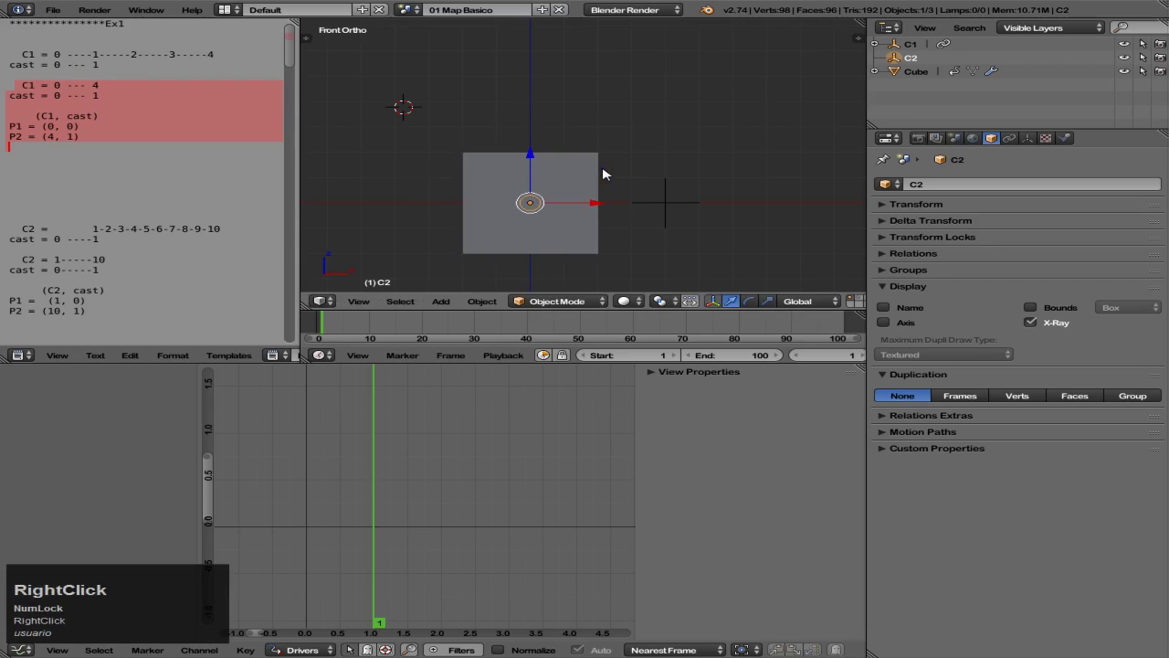
- Examine in the notes how the C2 scale range corresponds to the cast range
left_click(17, 227)
left_click_drag(18, 227, 212, 229)
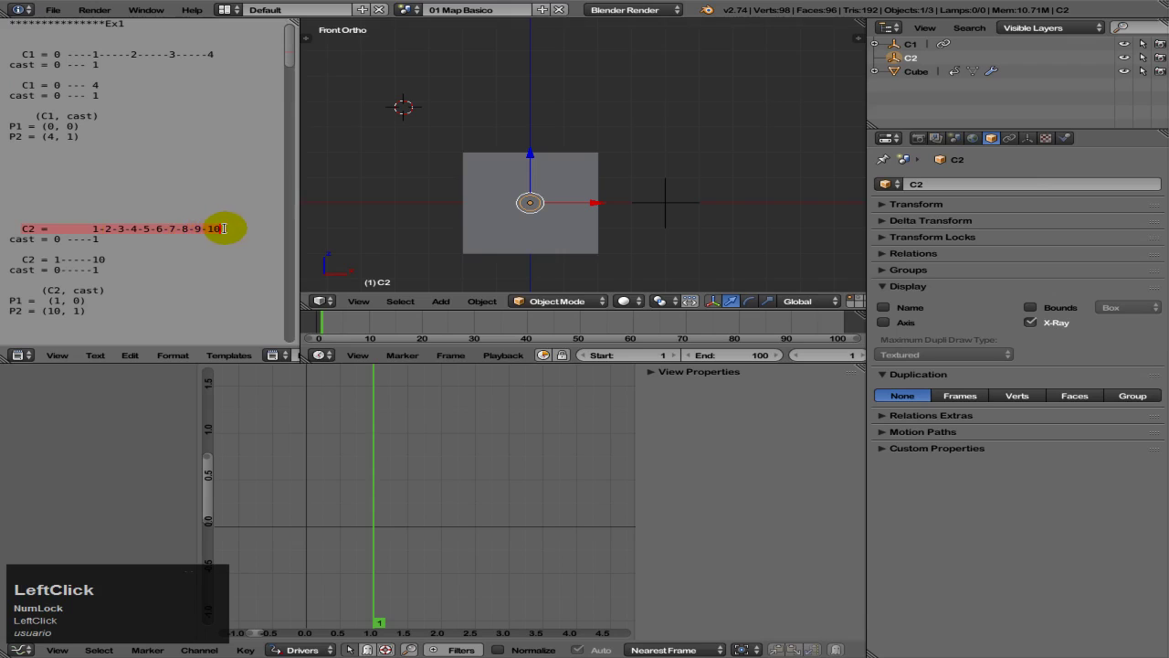
left_click(91, 228)
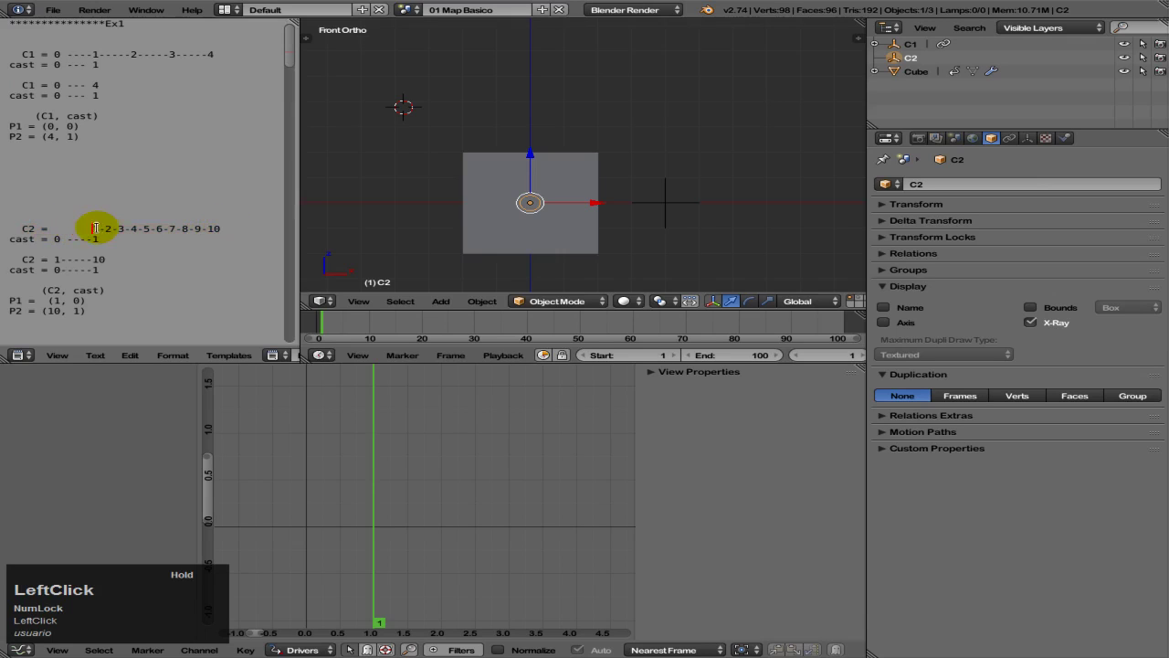
left_click_drag(94, 228, 223, 228)
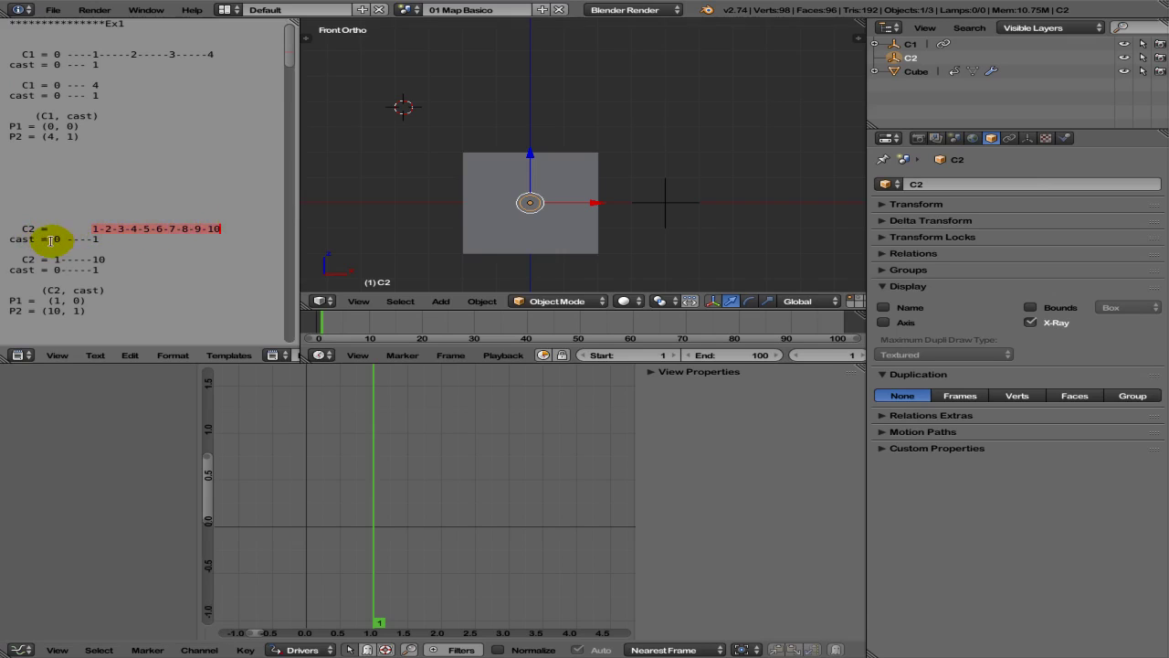
left_click_drag(52, 238, 97, 241)
left_click_drag(15, 230, 218, 239)
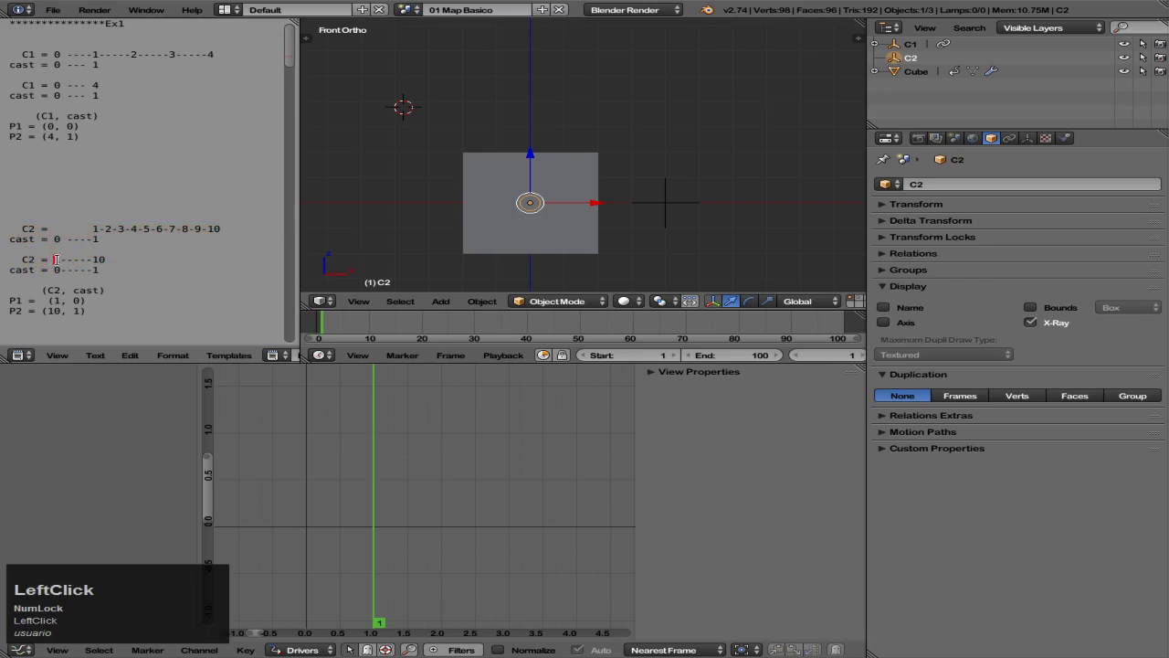
left_click(94, 228)
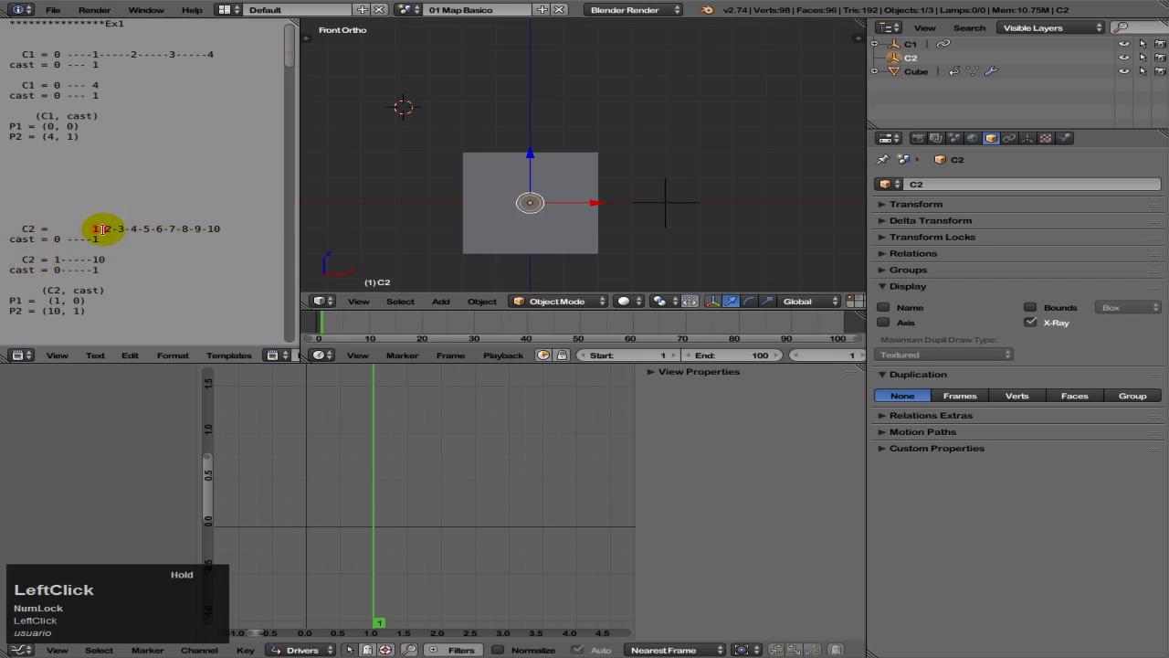
left_click(57, 238)
left_click_drag(60, 264, 58, 270)
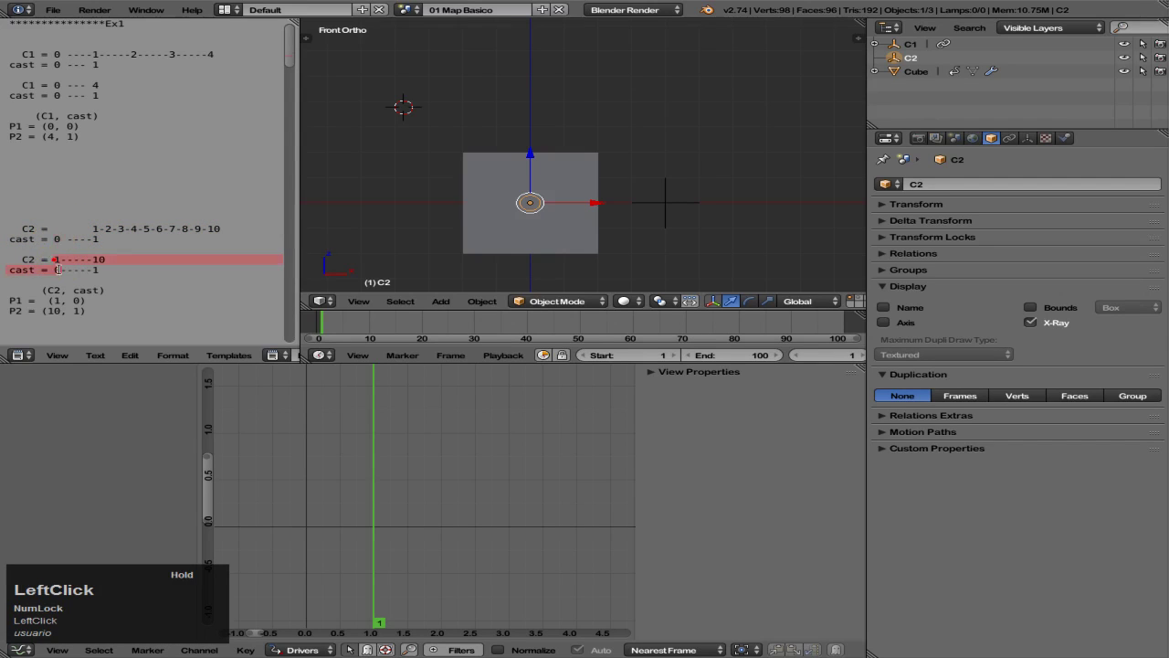
left_click(56, 260)
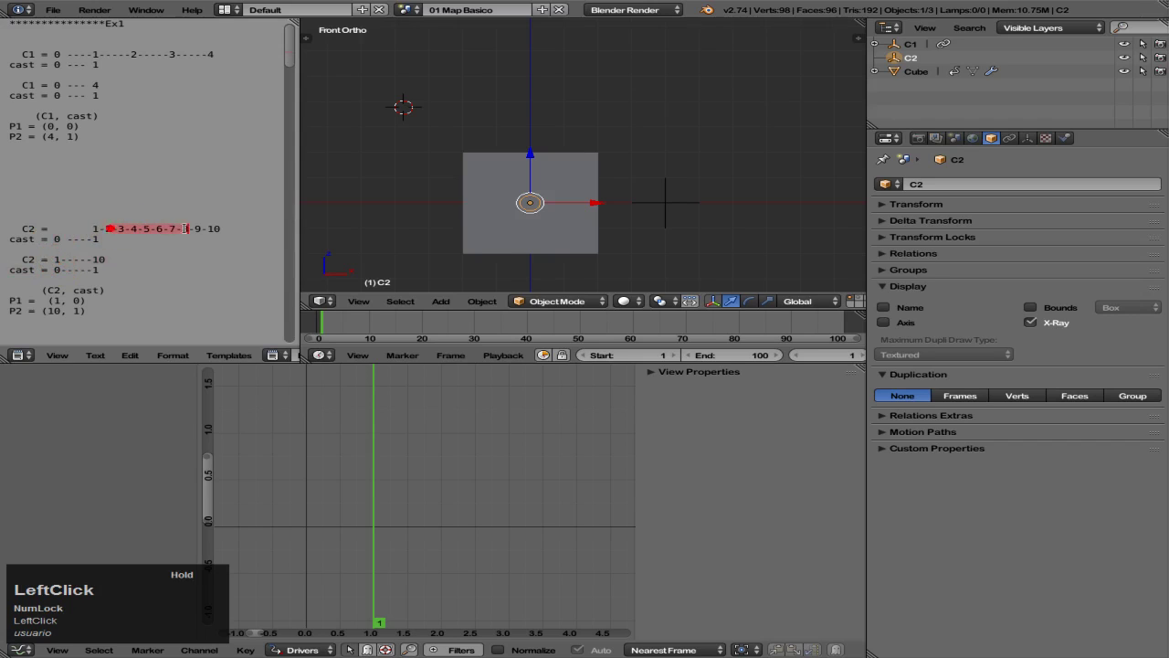
left_click_drag(186, 229, 224, 229)
left_click_drag(106, 268, 14, 264)
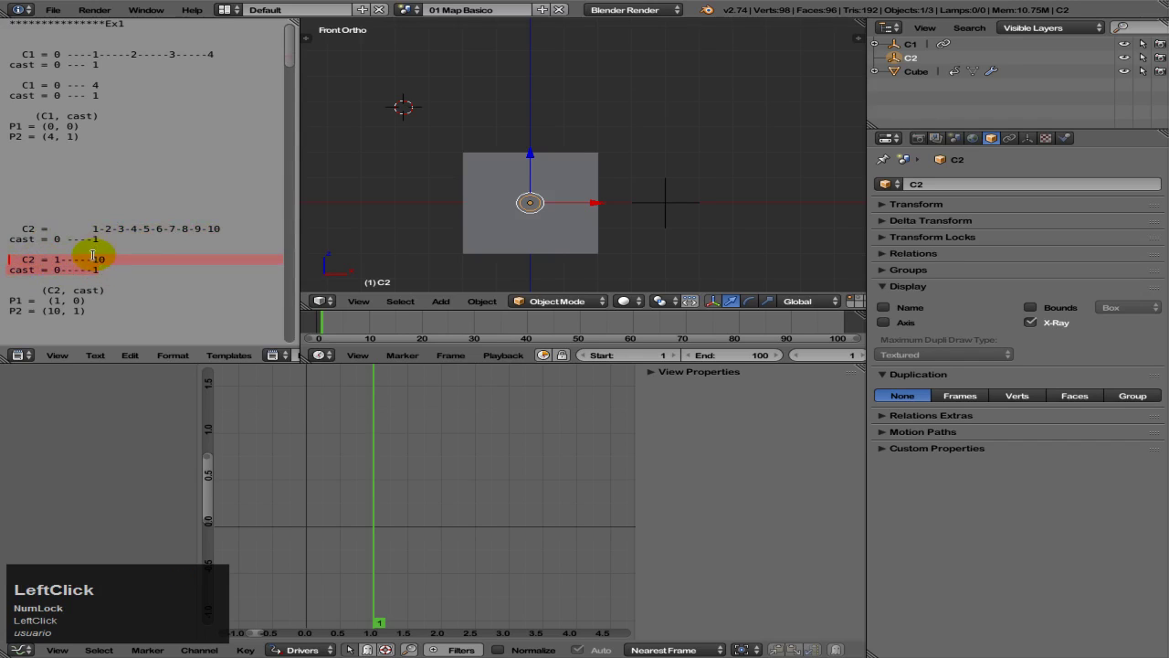
- Examine the (C2, cast) points P1 and P2 in the notes and compare them with the ranges listed above
scroll(94, 256, "down", 1)
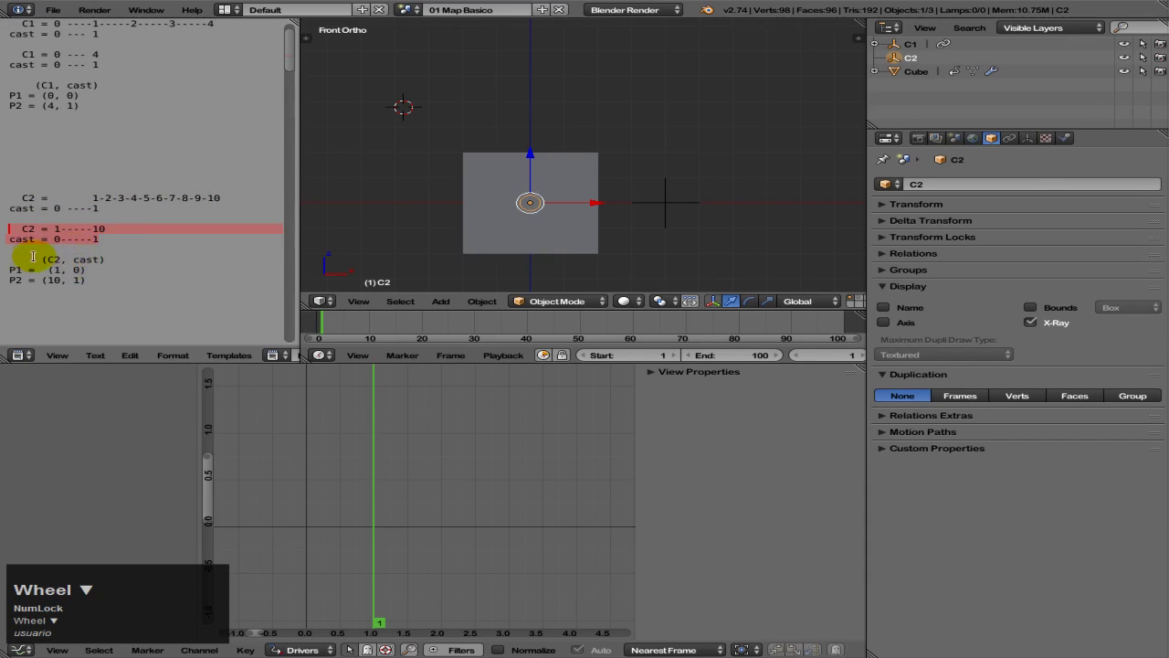
left_click(48, 259)
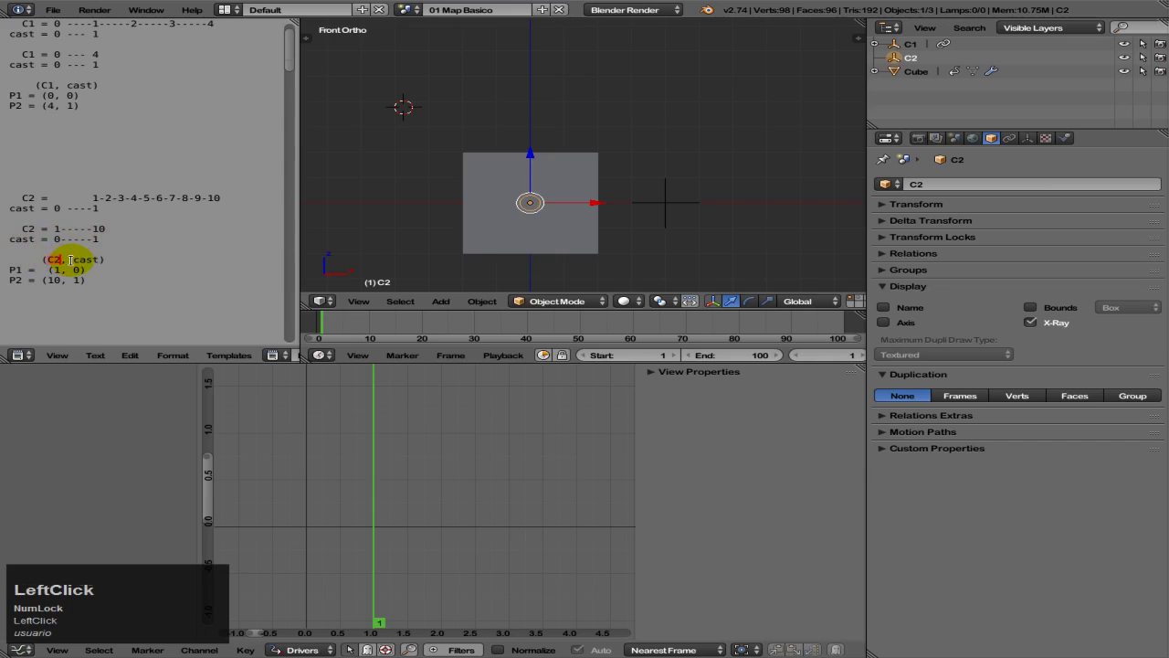
left_click_drag(83, 259, 105, 260)
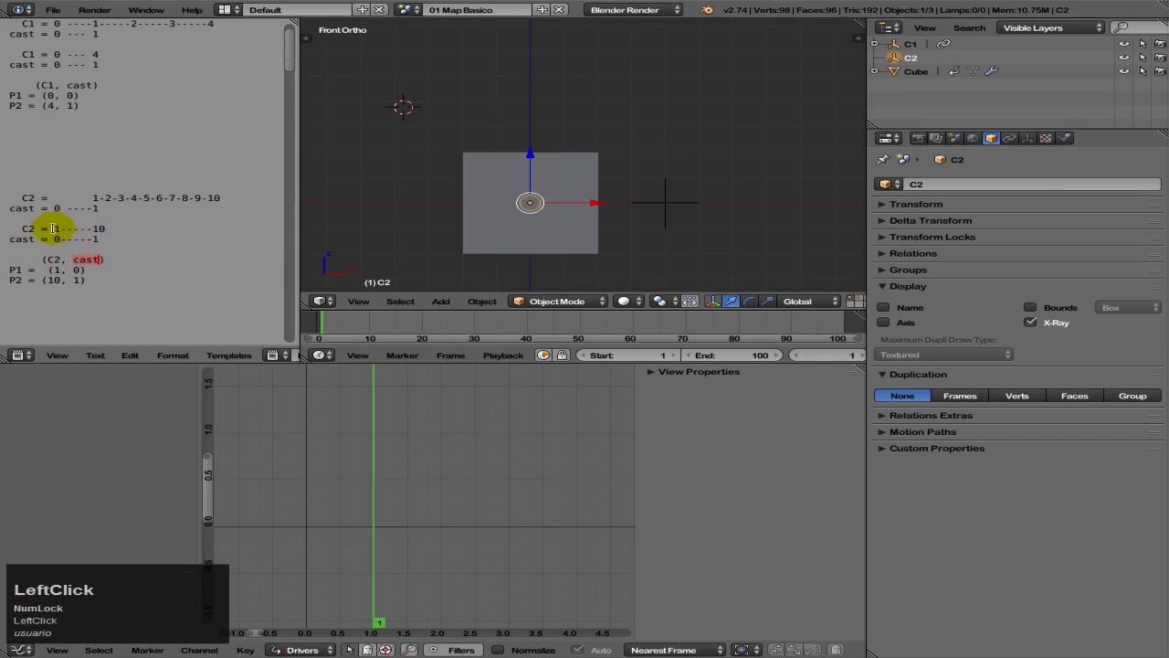
left_click_drag(52, 229, 89, 239)
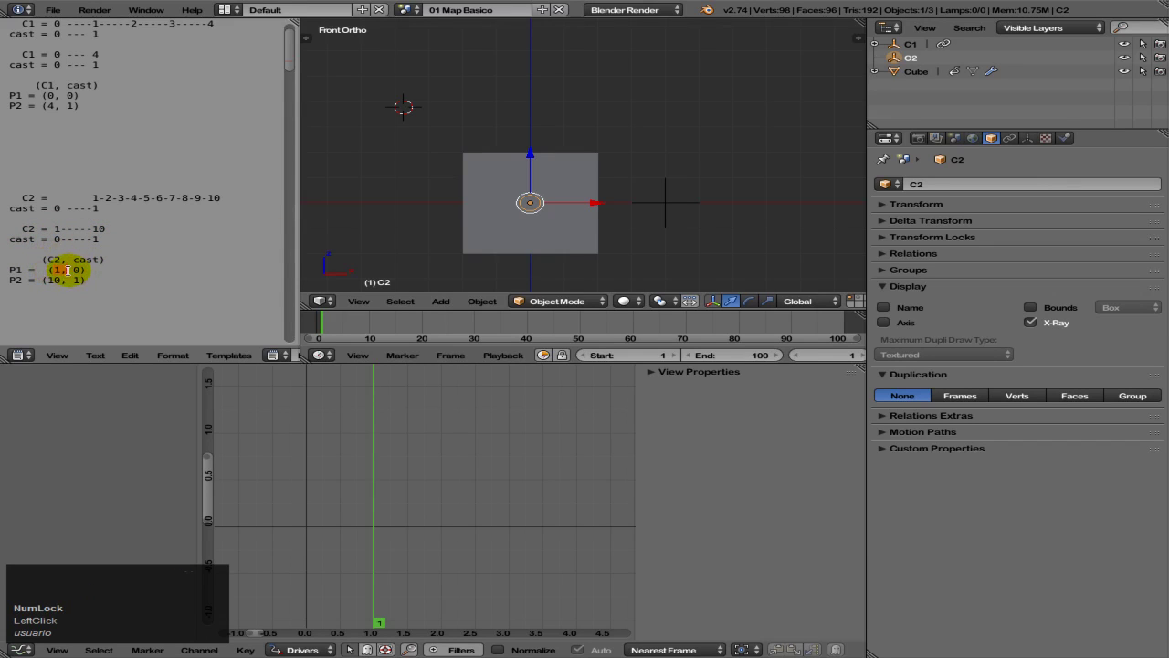
left_click(75, 271)
left_click_drag(83, 271, 88, 271)
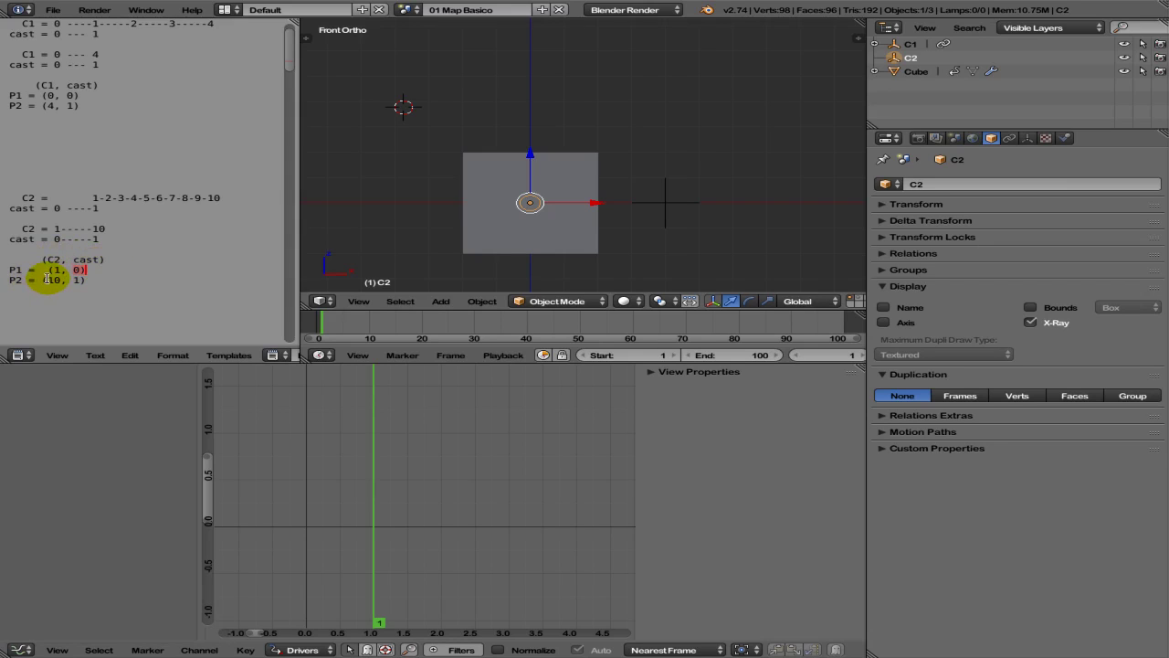
left_click(46, 279)
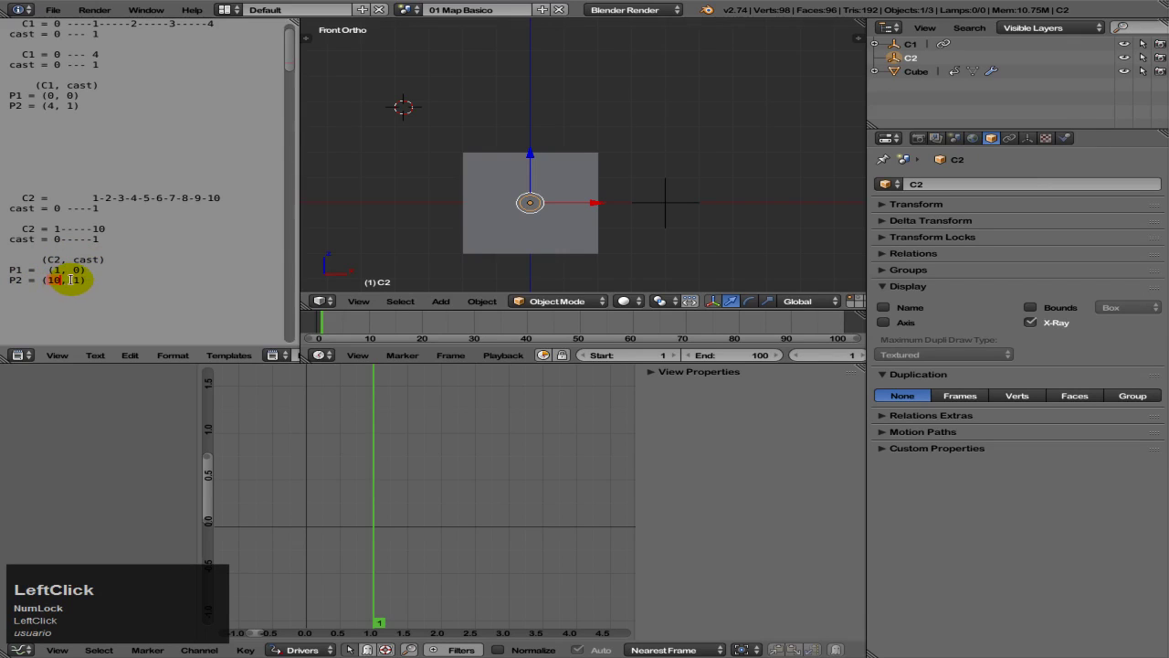
left_click_drag(76, 281, 9, 259)
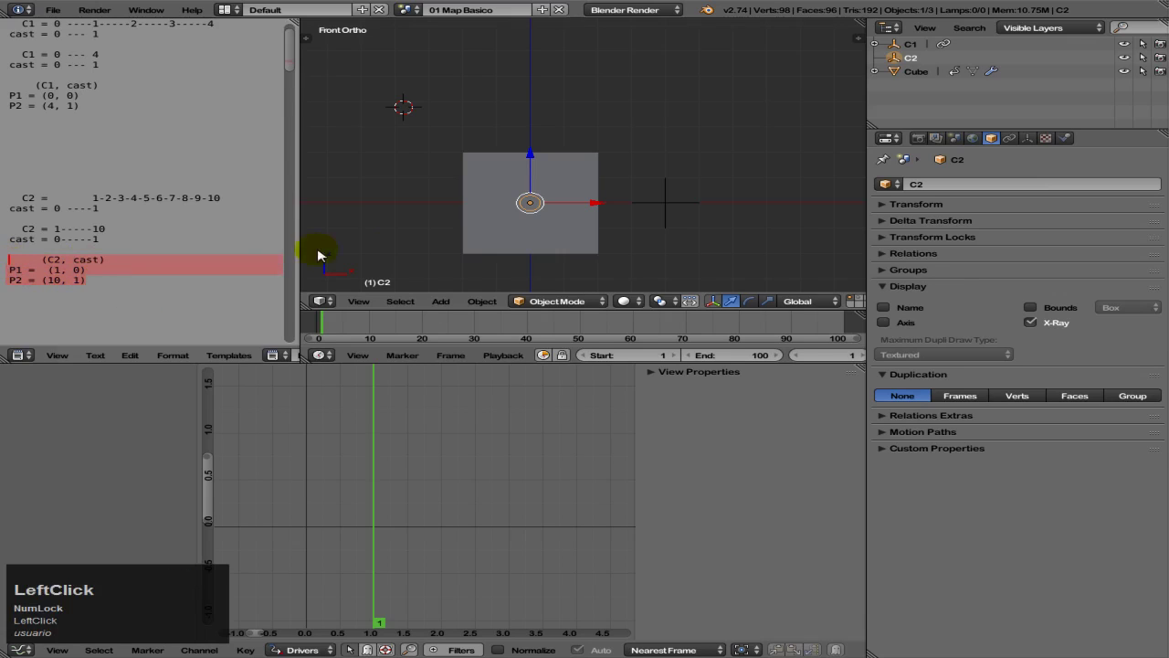
- Set the scripted expression of the cube's Factor (Cast) driver to C2 and review its driver variables
right_click(493, 212)
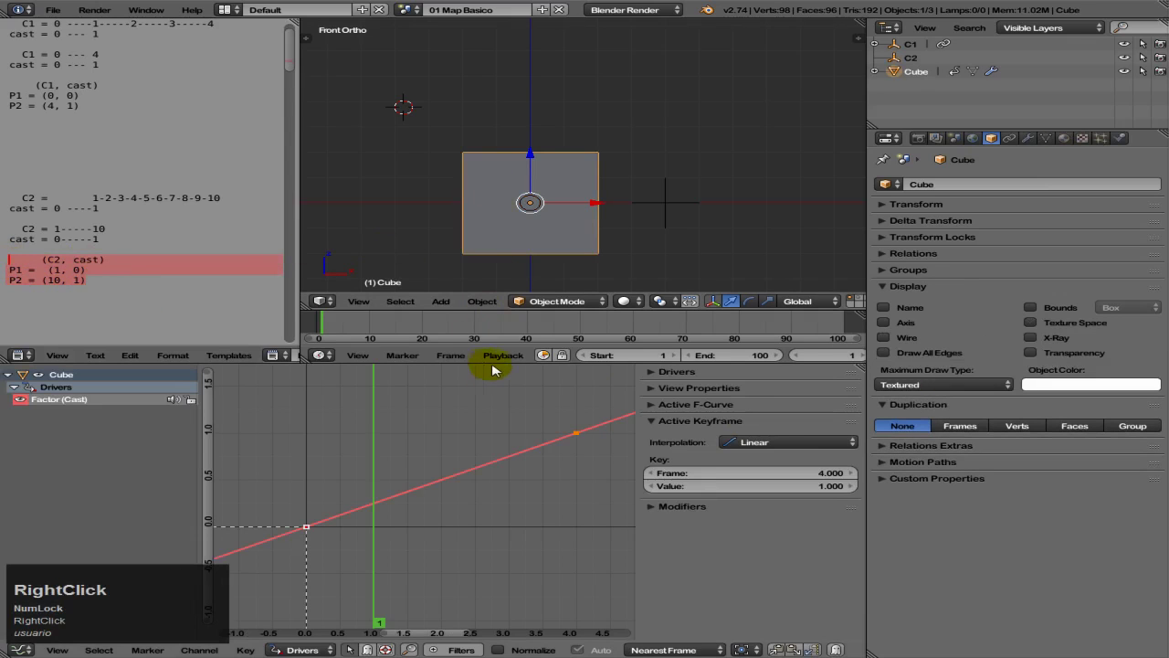
left_click(736, 422)
left_click(702, 373)
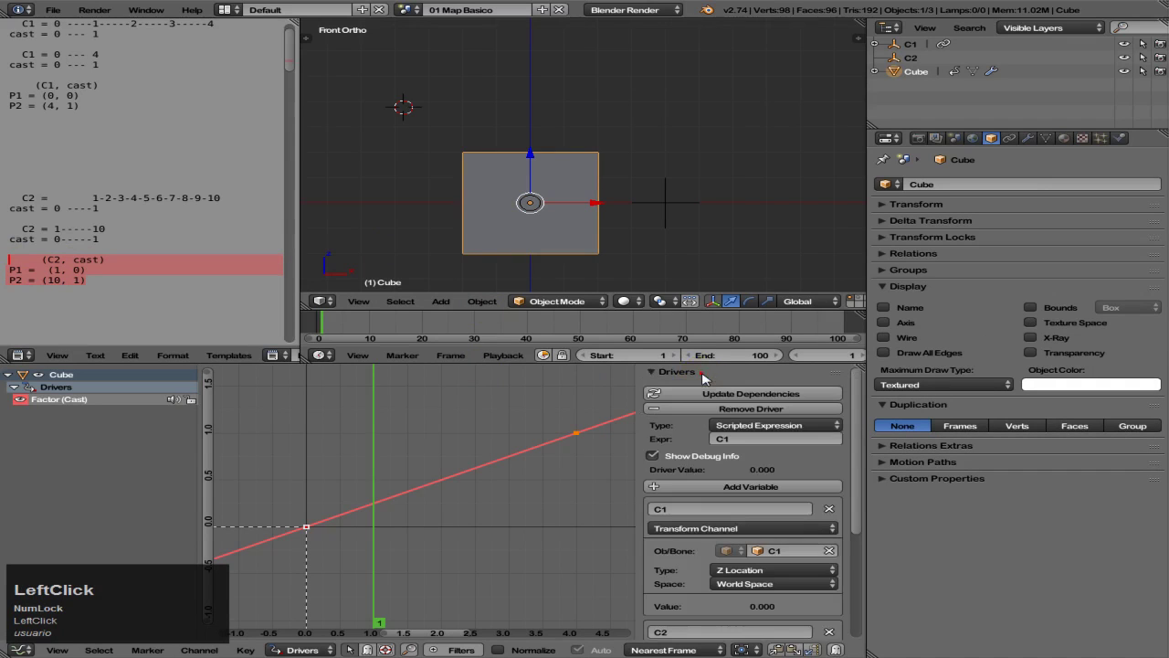
left_click(749, 440)
key("BackSpace")
type("C2")
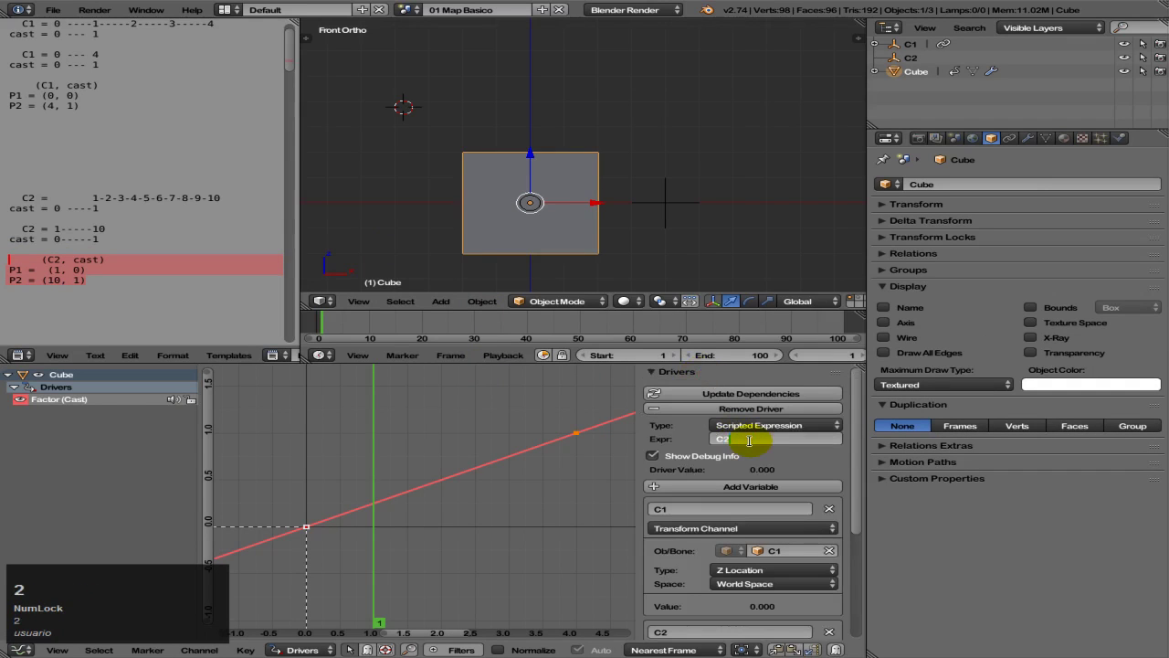
key("Return")
scroll(748, 466, "down", 5)
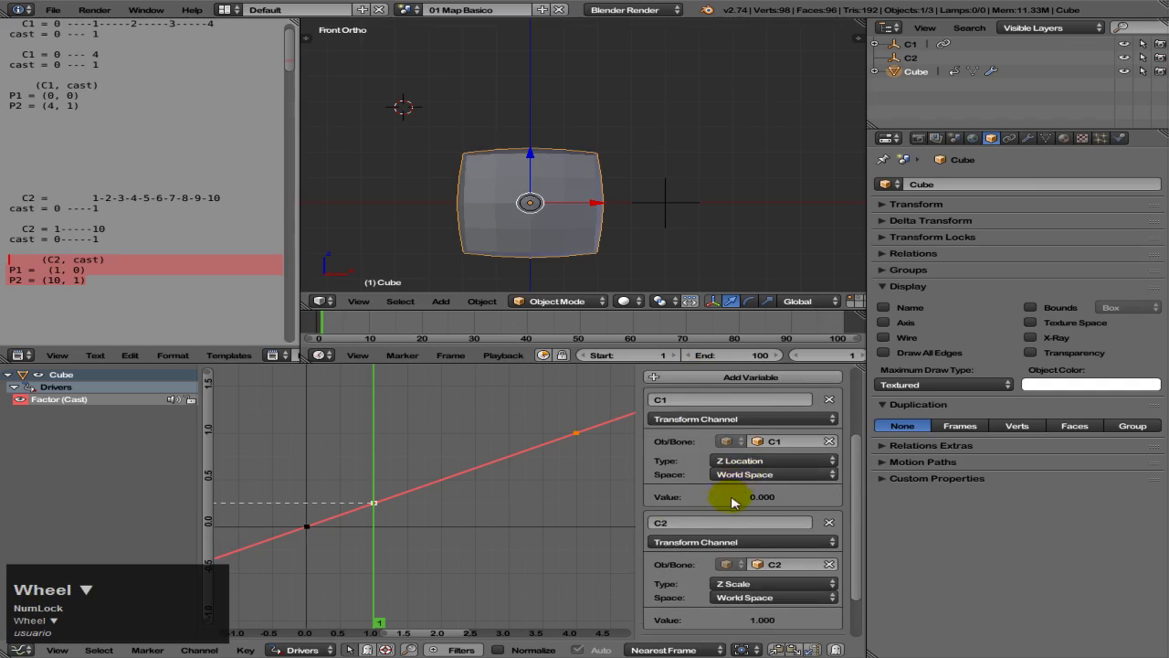
scroll(719, 493, "up", 6)
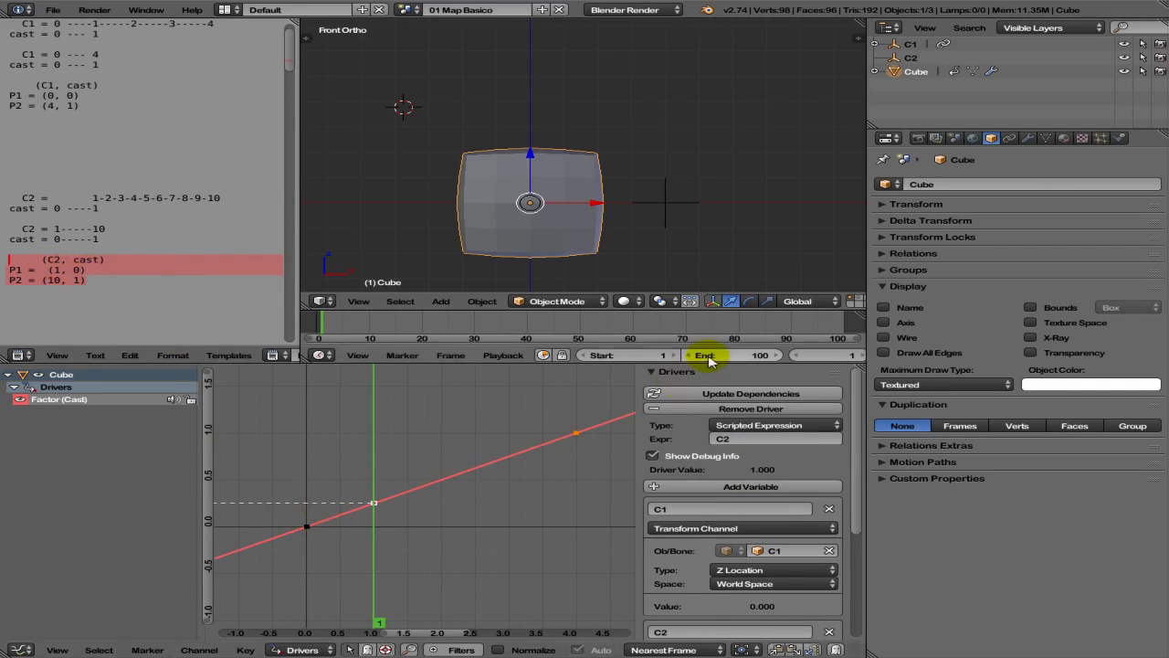
- Select the cube and set the first Factor (Cast) driver curve point to frame 1, keeping its value at 0
right_click(663, 202)
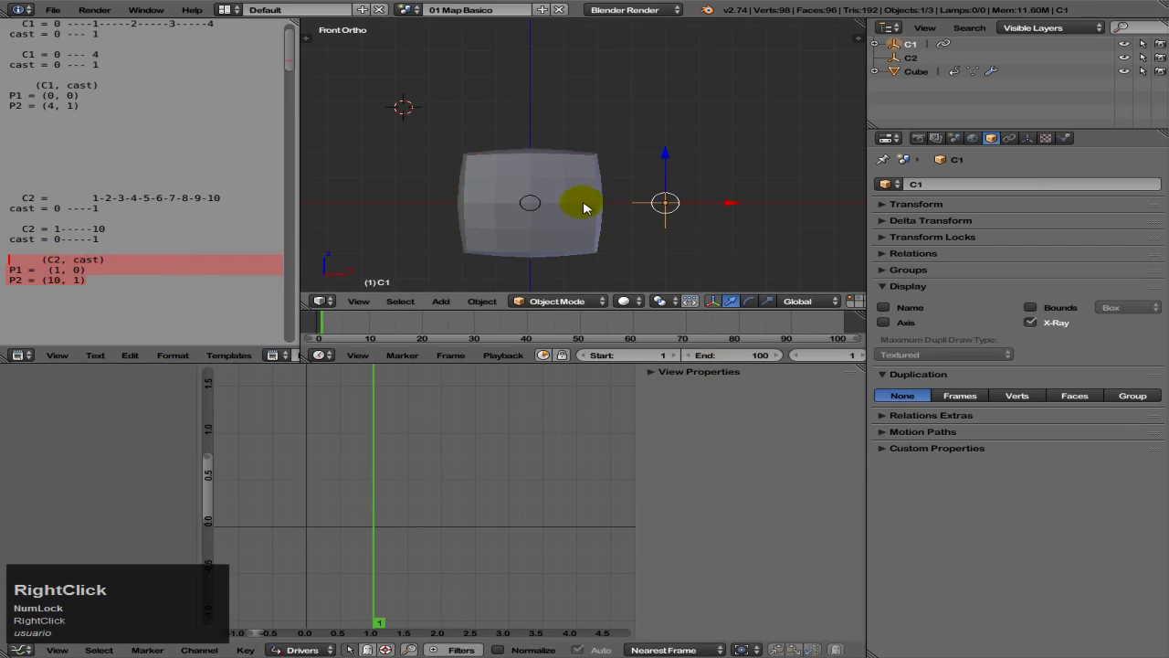
right_click(586, 209)
middle_click_drag(410, 501, 460, 491, "shift")
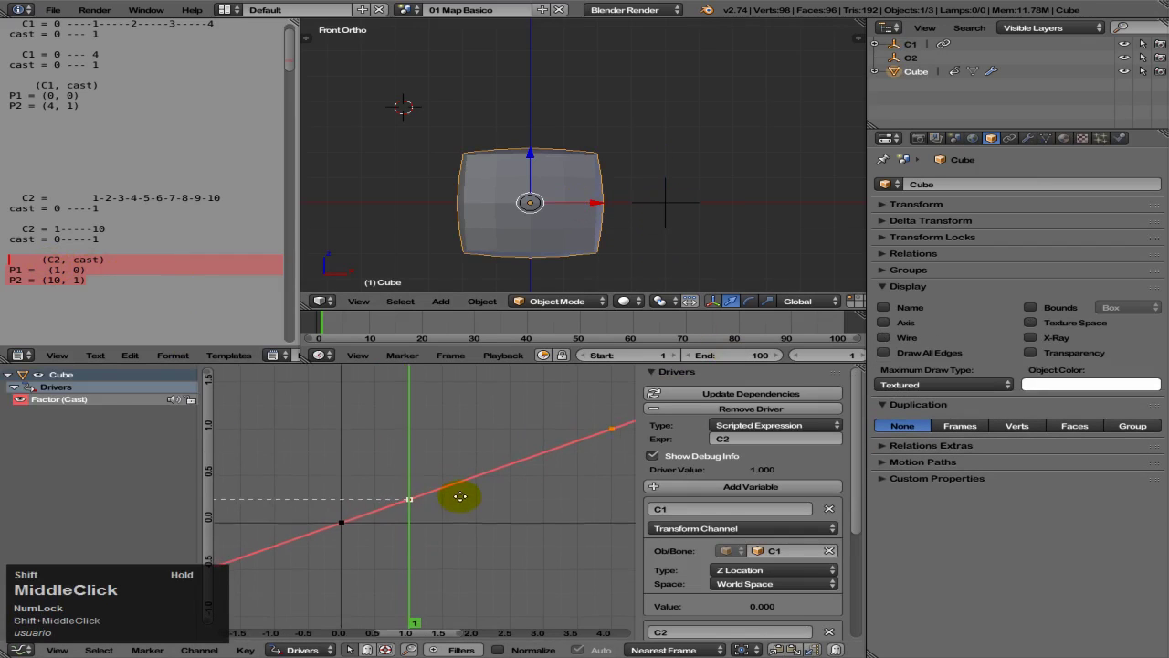
right_click(341, 524)
left_click(660, 371)
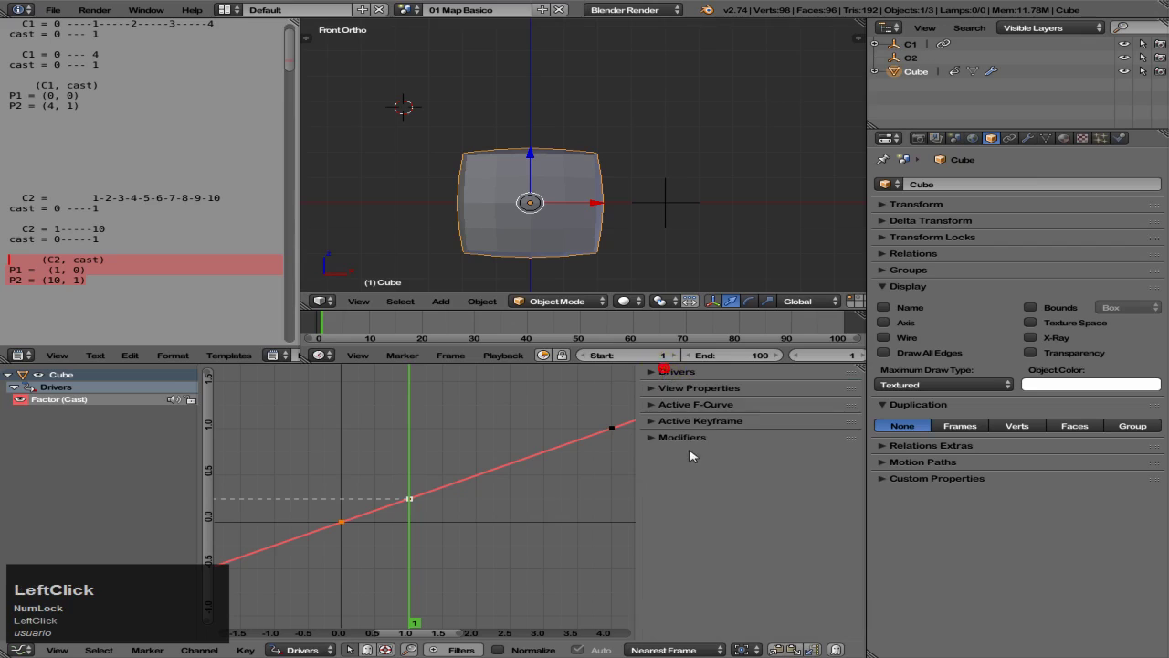
left_click(692, 421)
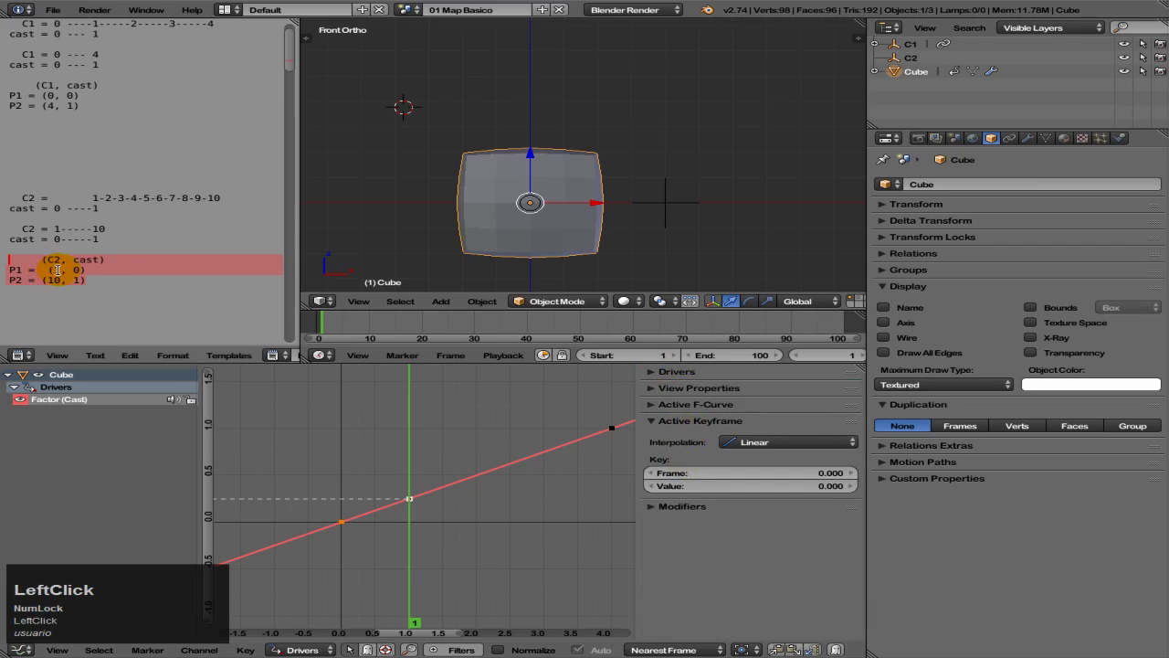
left_click(749, 472)
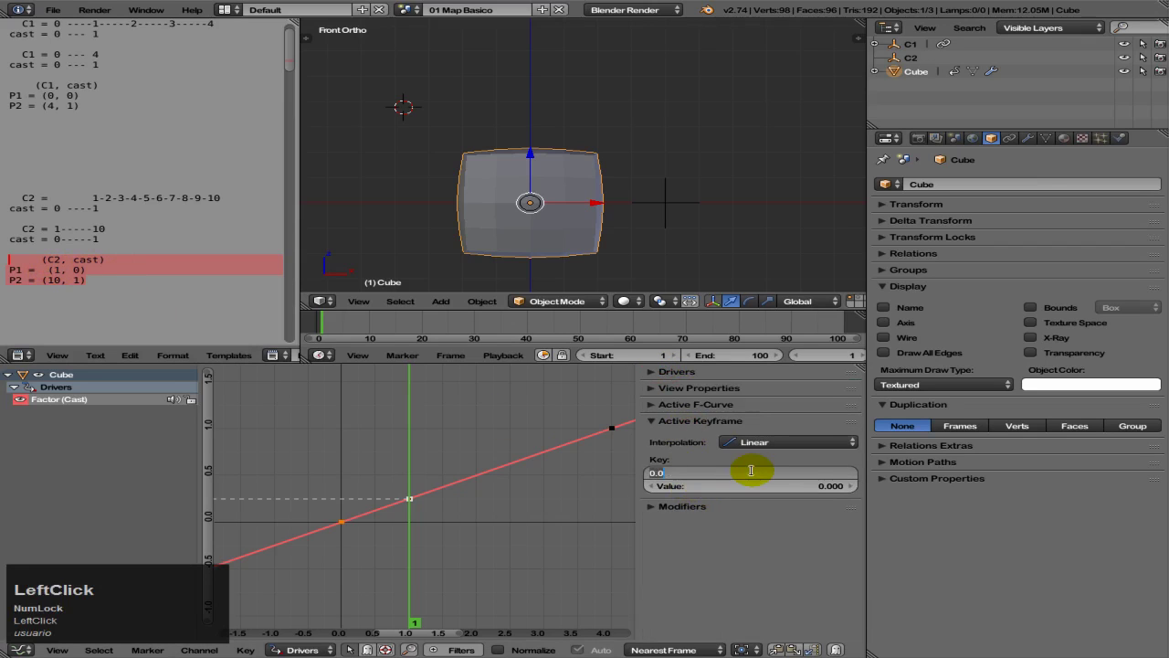
type("1")
key("Tab")
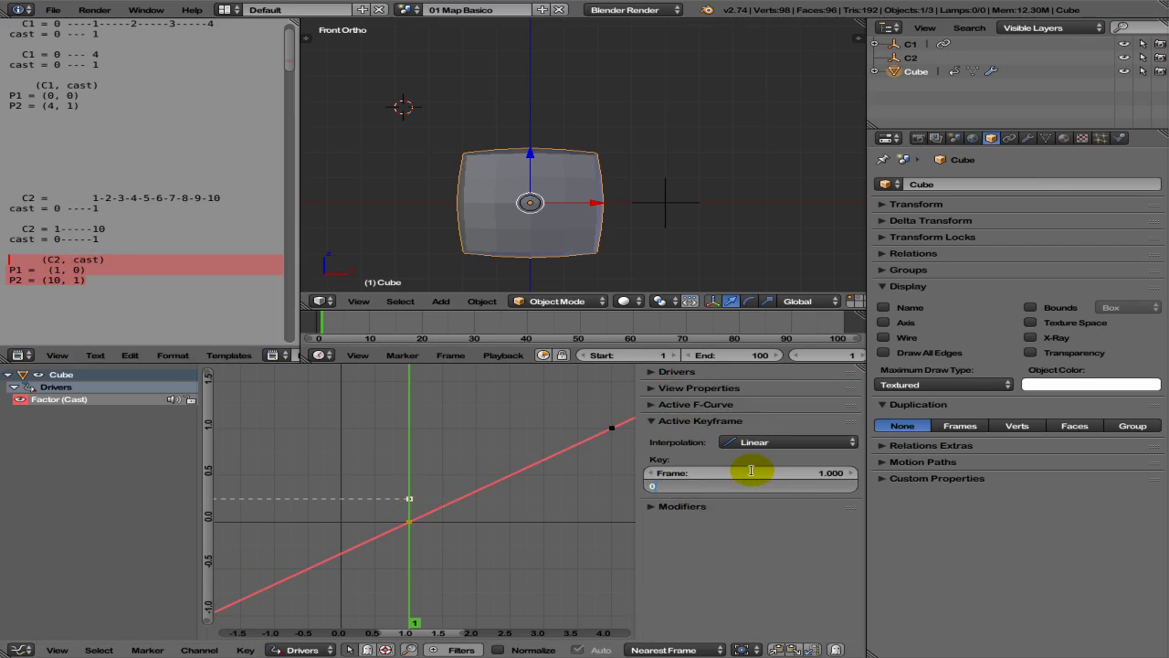
right_click(751, 470)
- Set the upper Factor (Cast) driver curve point to frame 10 with a value of 1
right_click(610, 427)
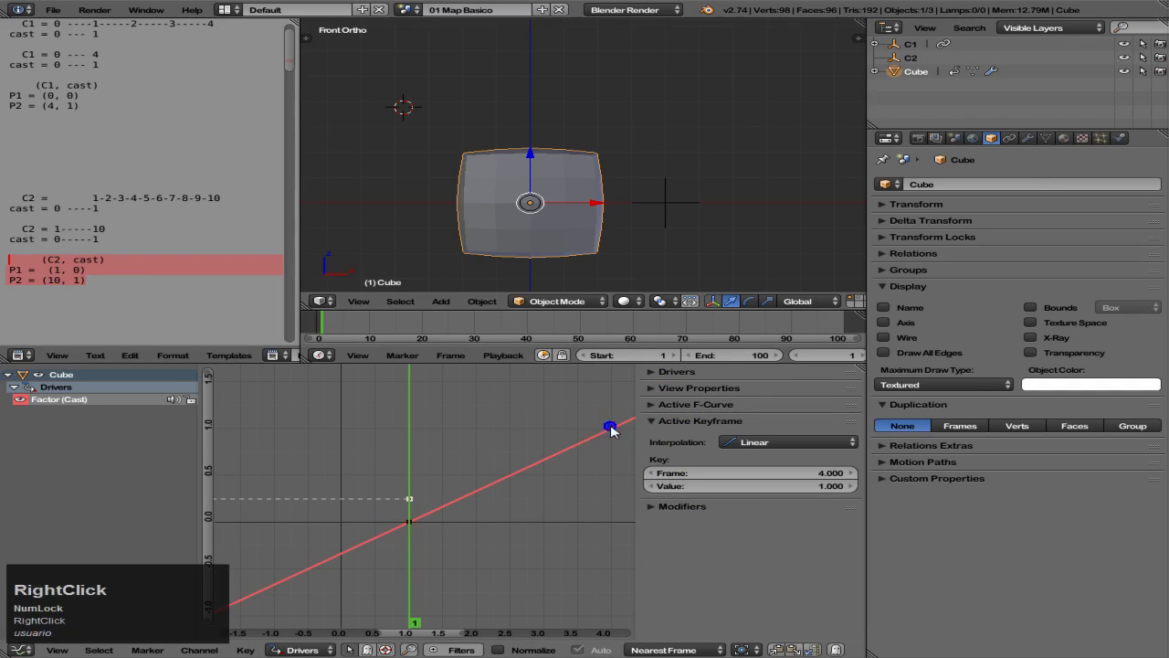
left_click(779, 472)
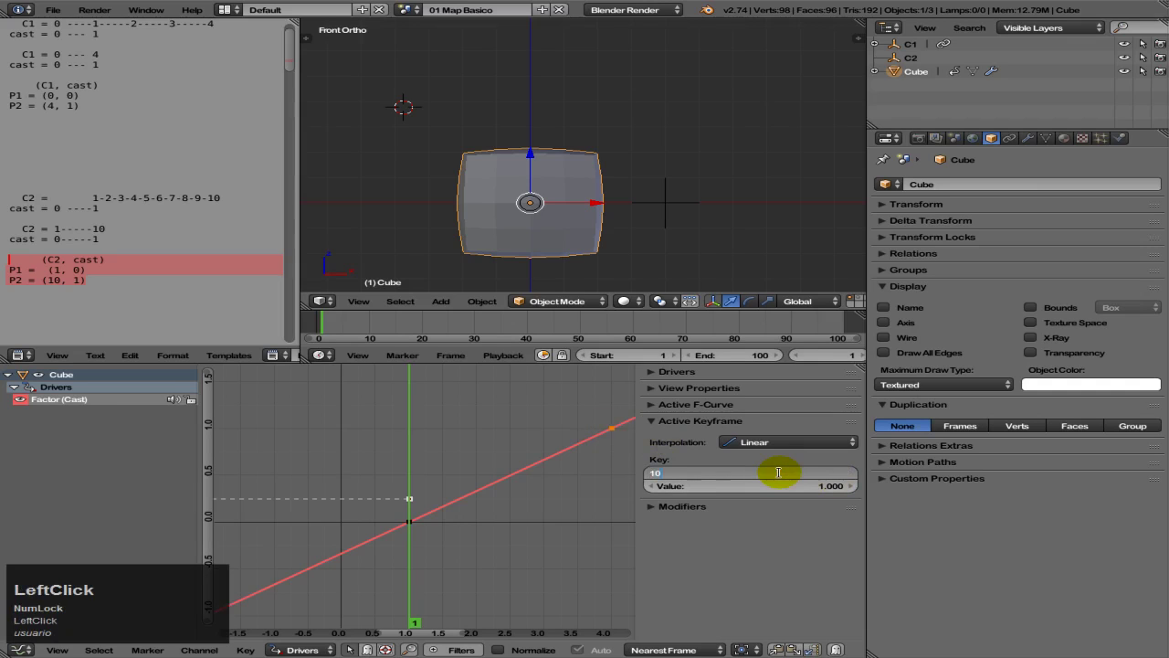
key("Tab")
key("Return")
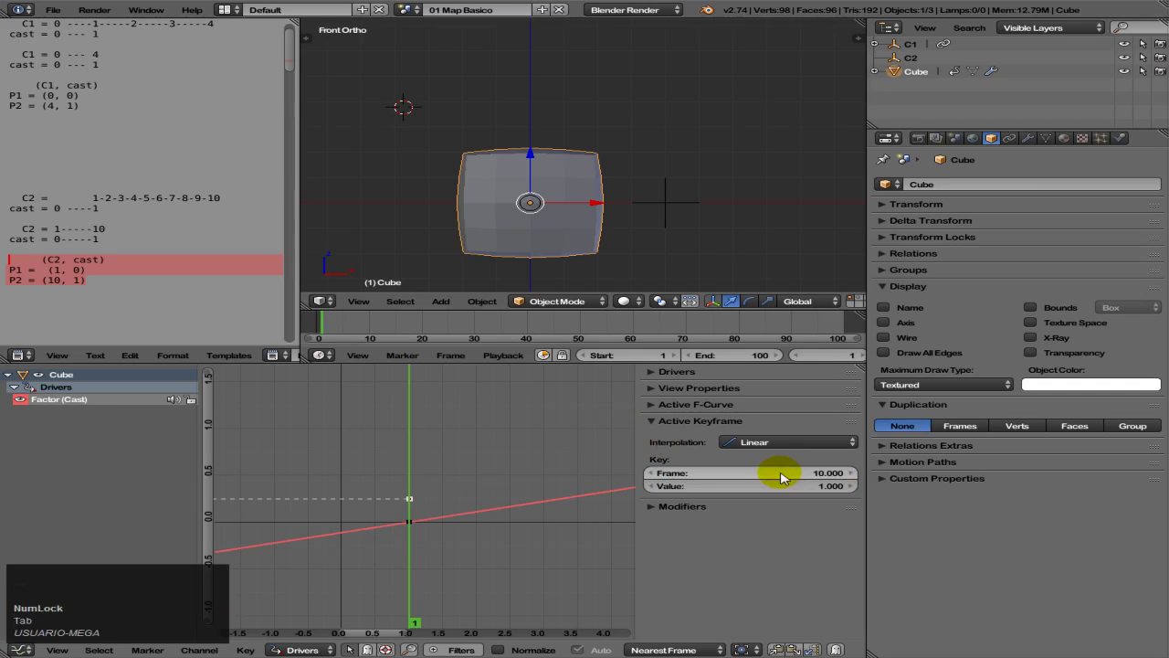
- Update the dependencies of the cube's Factor (Cast) driver
middle_click_drag(566, 490, 498, 501, "ctrl")
middle_click_drag(503, 490, 489, 510, "shift")
left_click(653, 371)
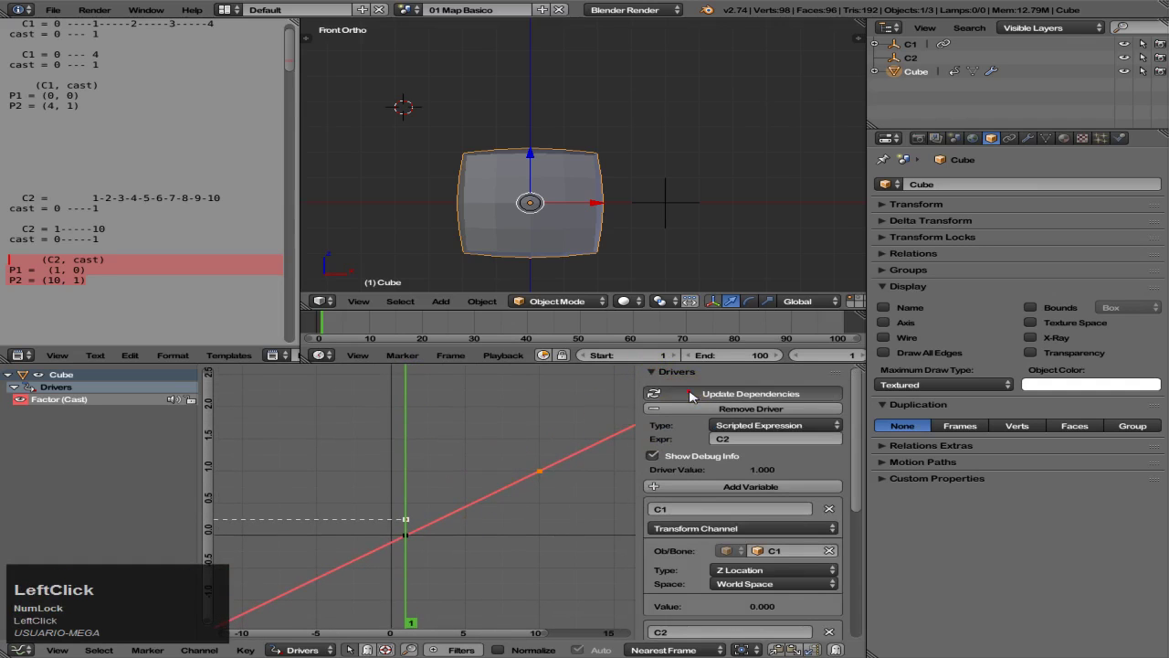
left_click(692, 395)
left_click(667, 372)
- Select the C2 empty and test the cube's cast response by trial-scaling C2 up to about 9.5, then cancel the scaling
right_click(543, 203)
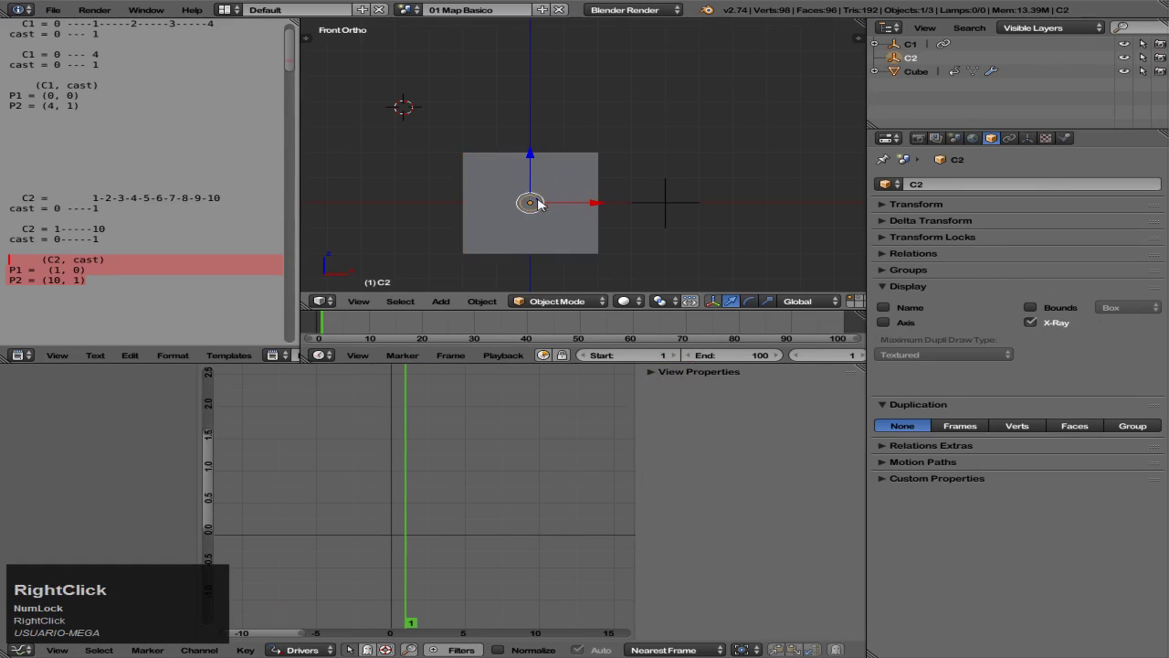
left_click(547, 211)
key("s")
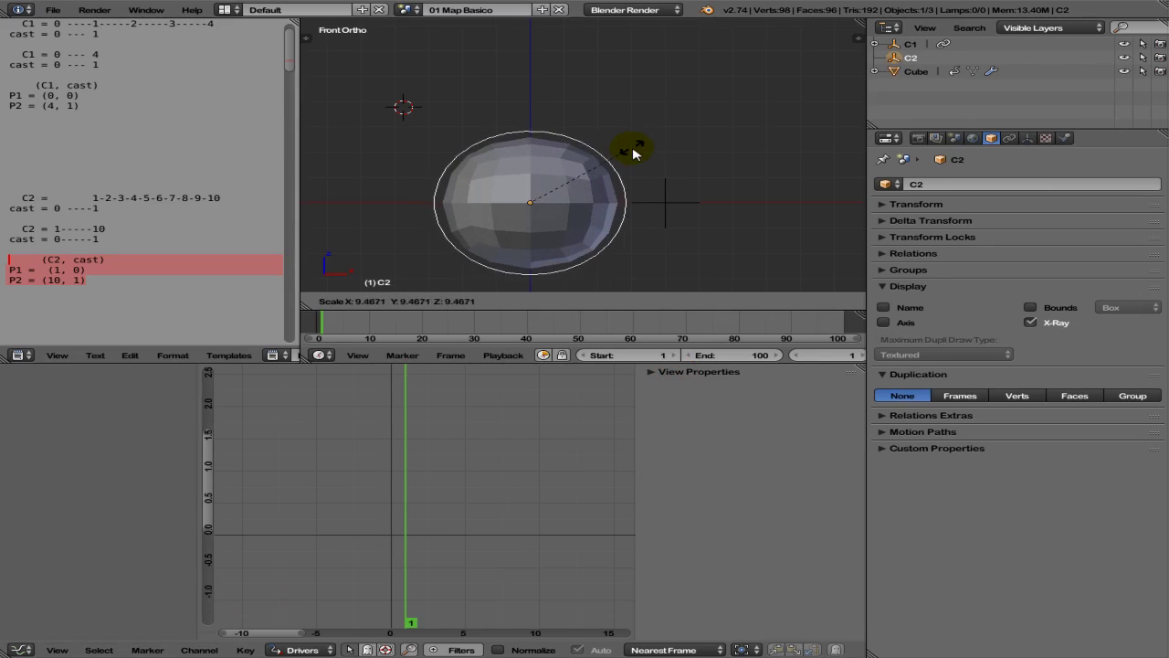
right_click(585, 186)
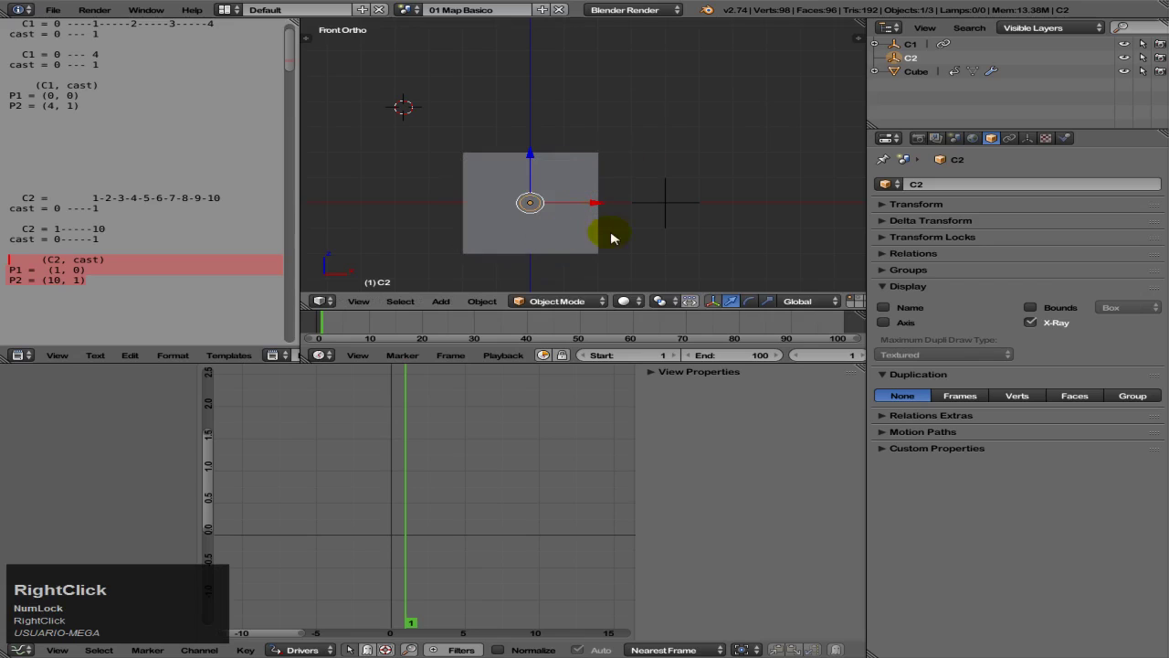
- Show C2's transform values and insert a Scaling keyframe for C2 at frame 1
left_click(859, 35)
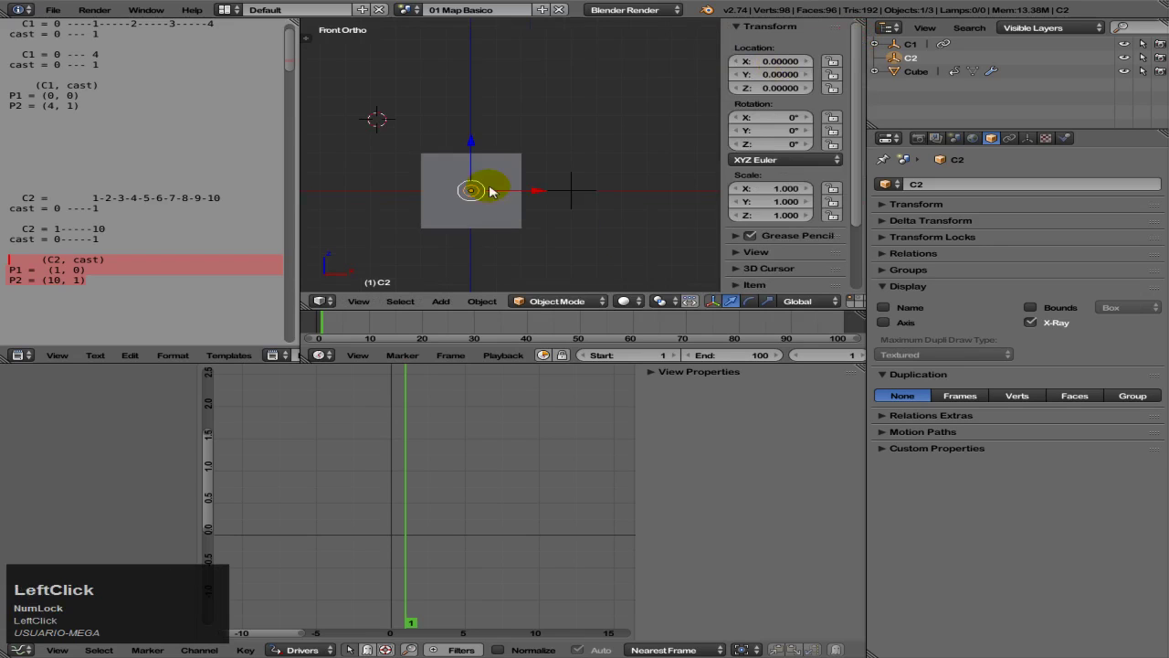
middle_click_drag(561, 191, 539, 236, "shift")
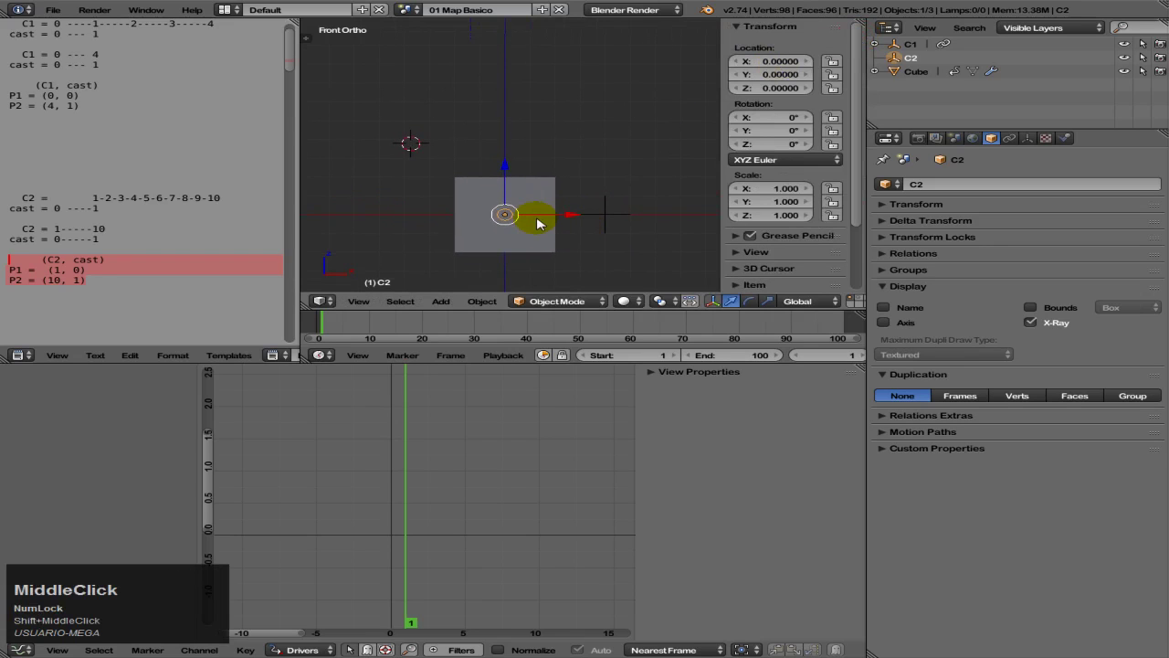
key("shift")
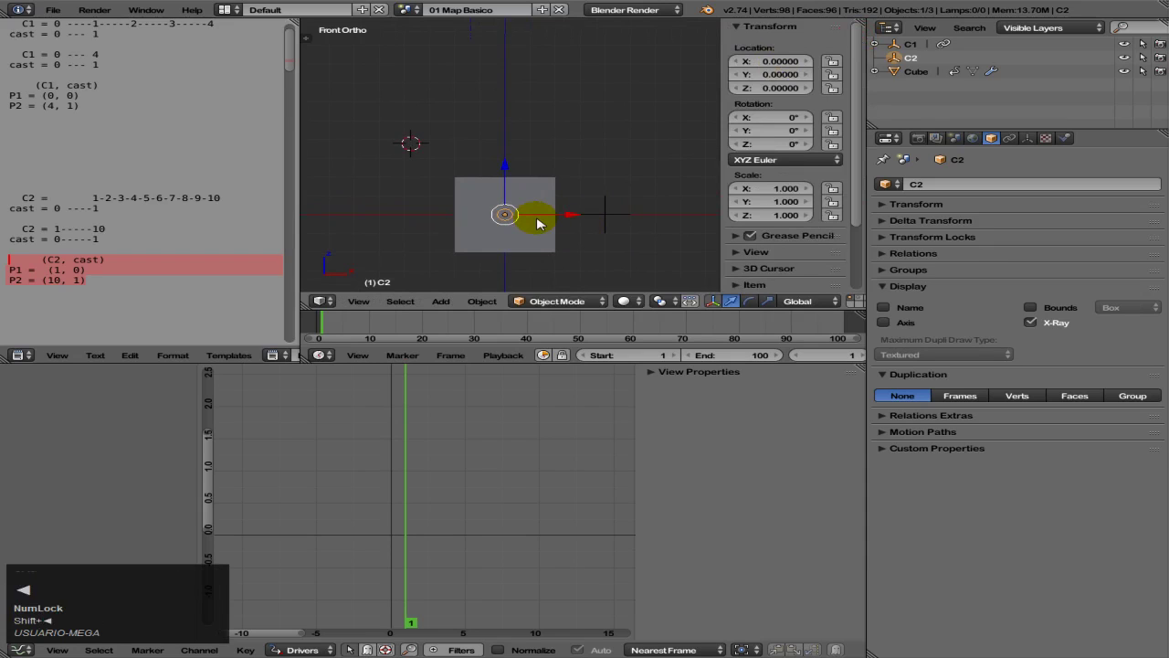
key("i")
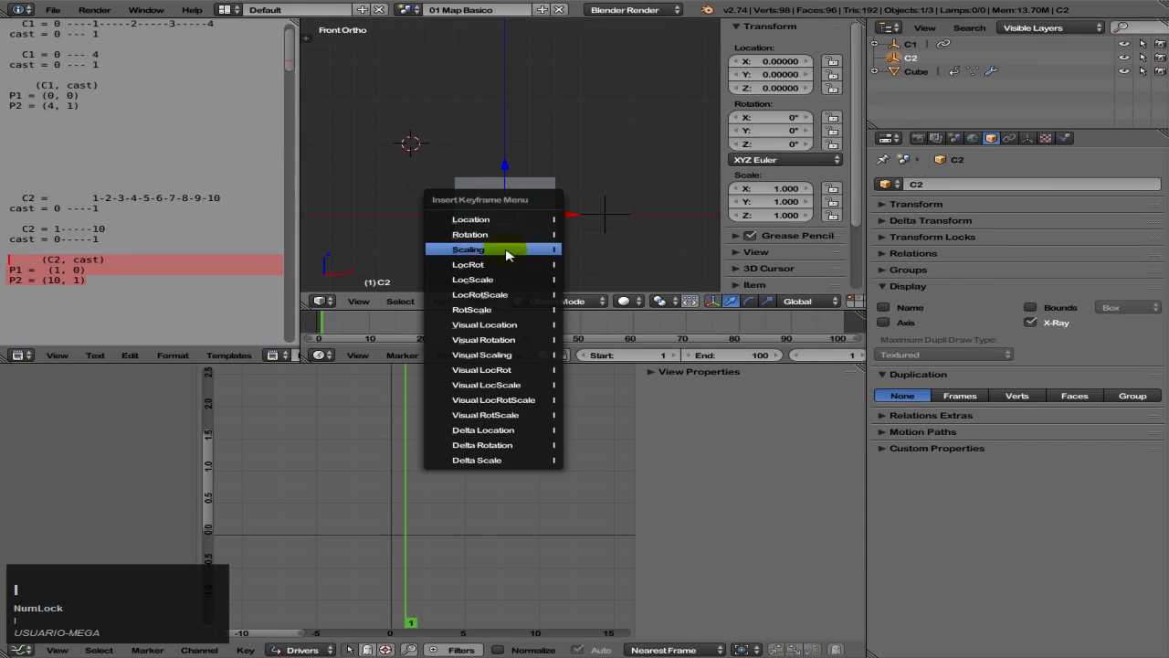
left_click(508, 253)
- At frame 100, scale C2 to 10 on all axes and insert a Scaling keyframe
key("shift+Right")
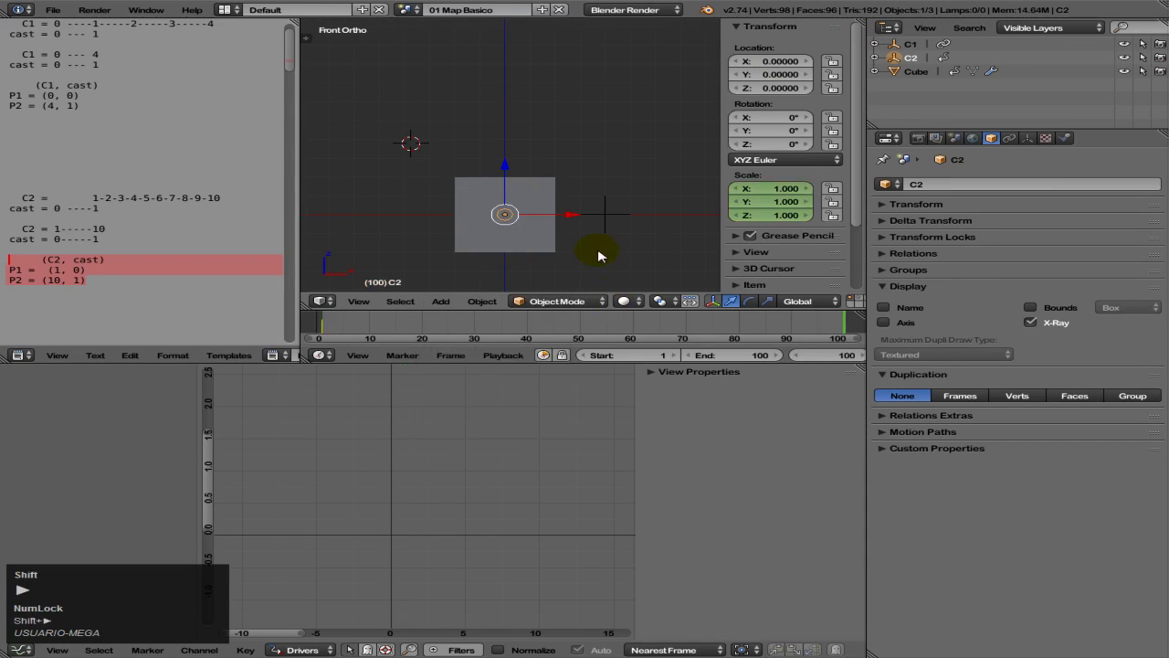
type("s10")
key("Return")
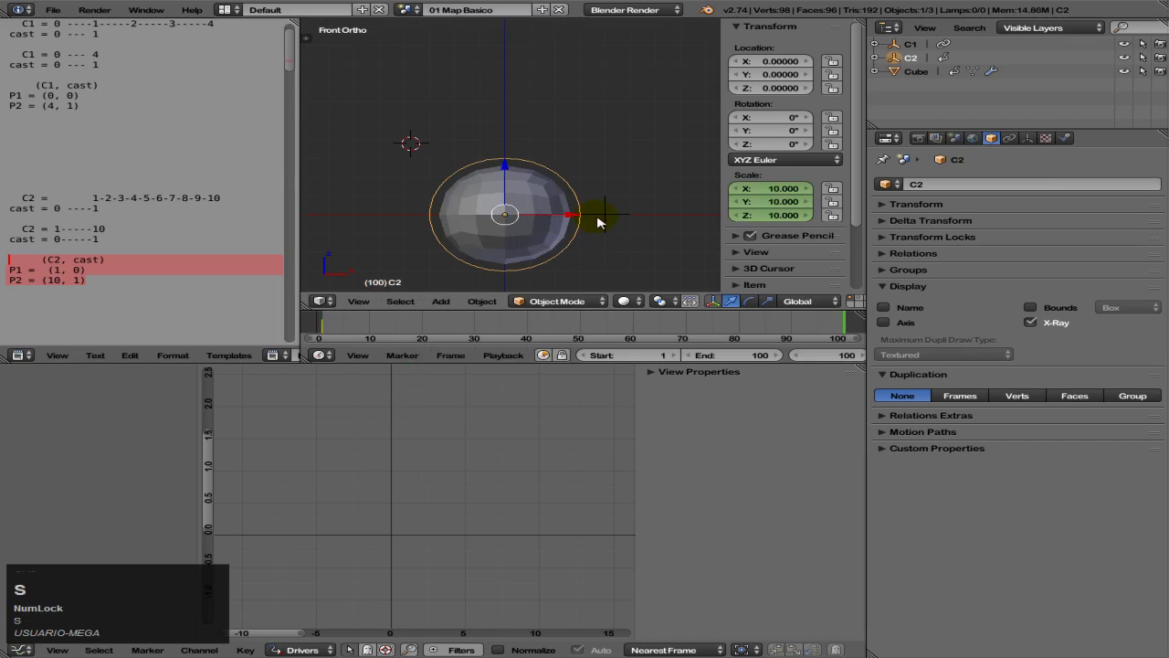
key("i")
left_click(599, 220)
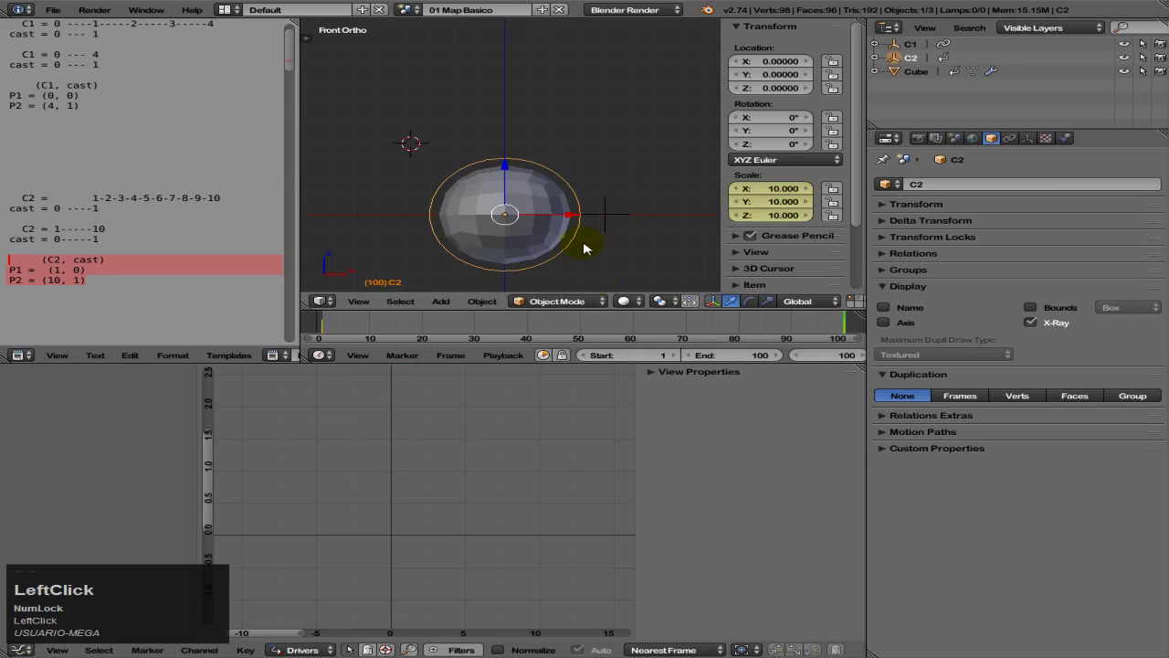
- Play the animation from frame 1 and examine how the cube follows C2's scale along the Factor (Cast) driver curve
key("shift+Left")
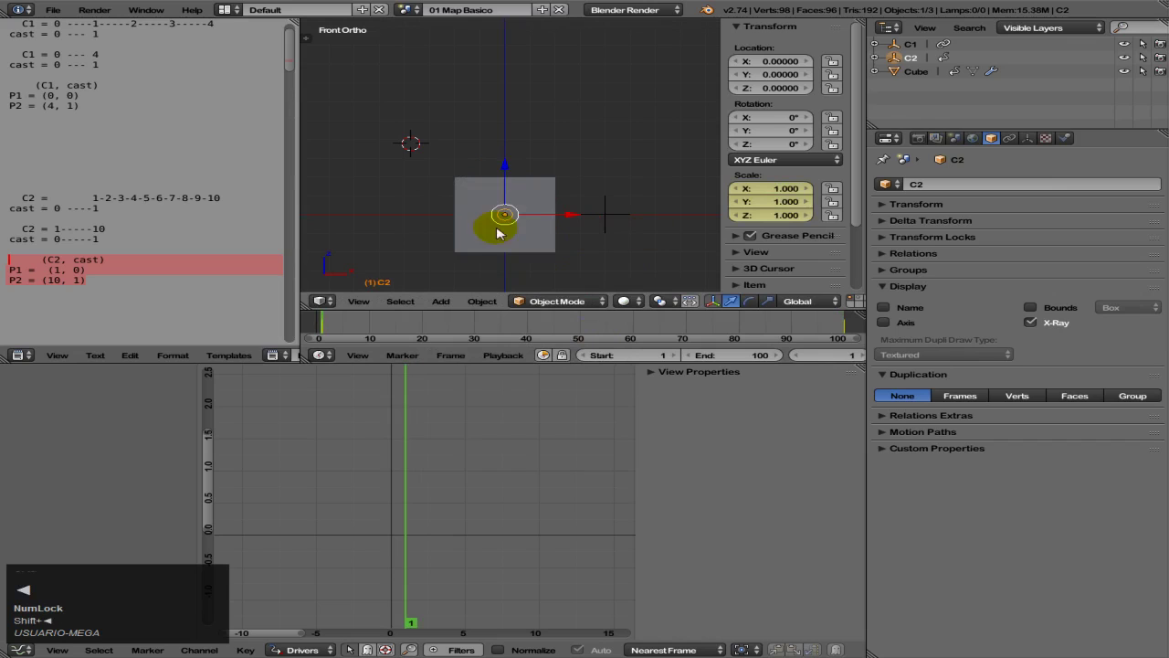
key("alt+a")
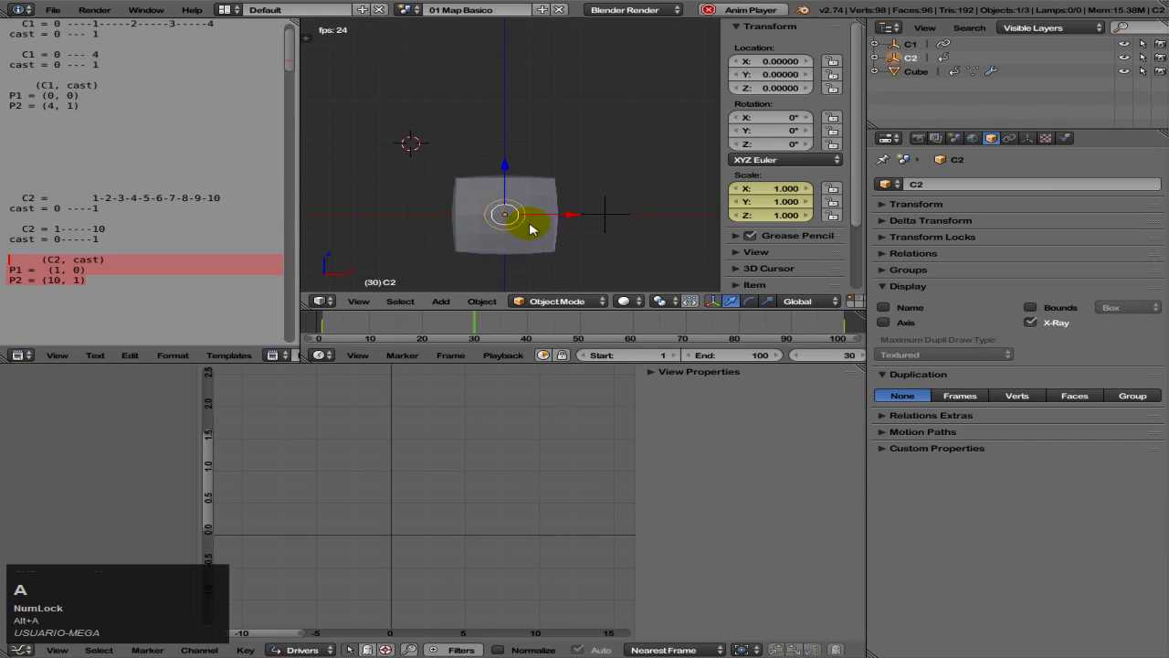
middle_click_drag(529, 227, 573, 187, "shift")
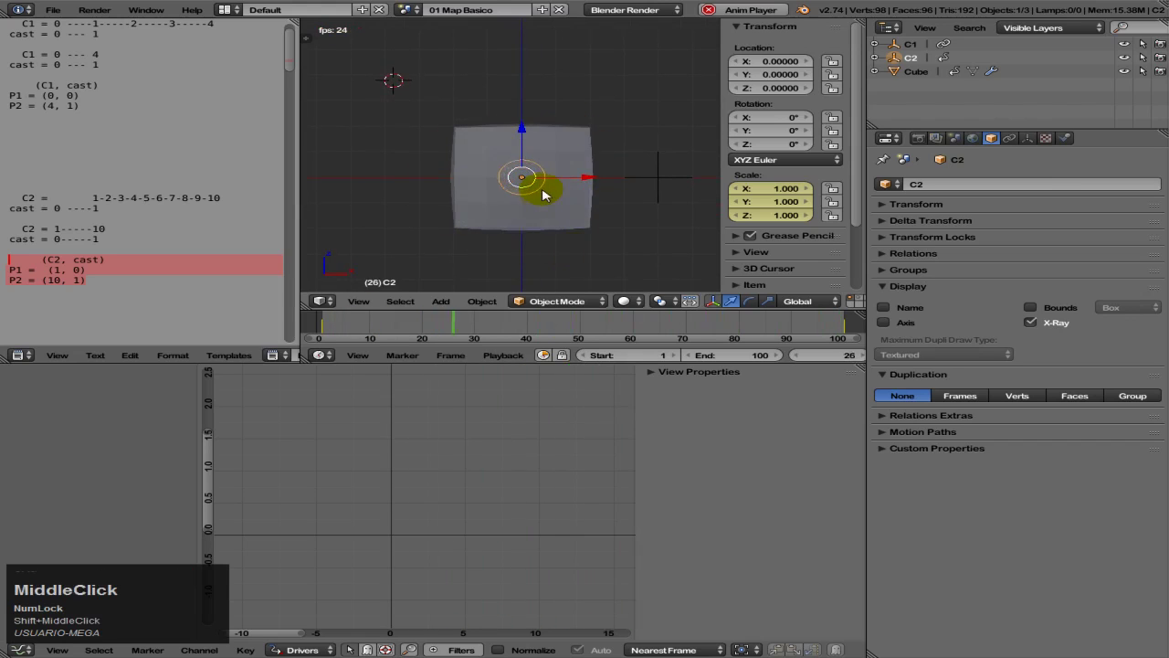
right_click(554, 182)
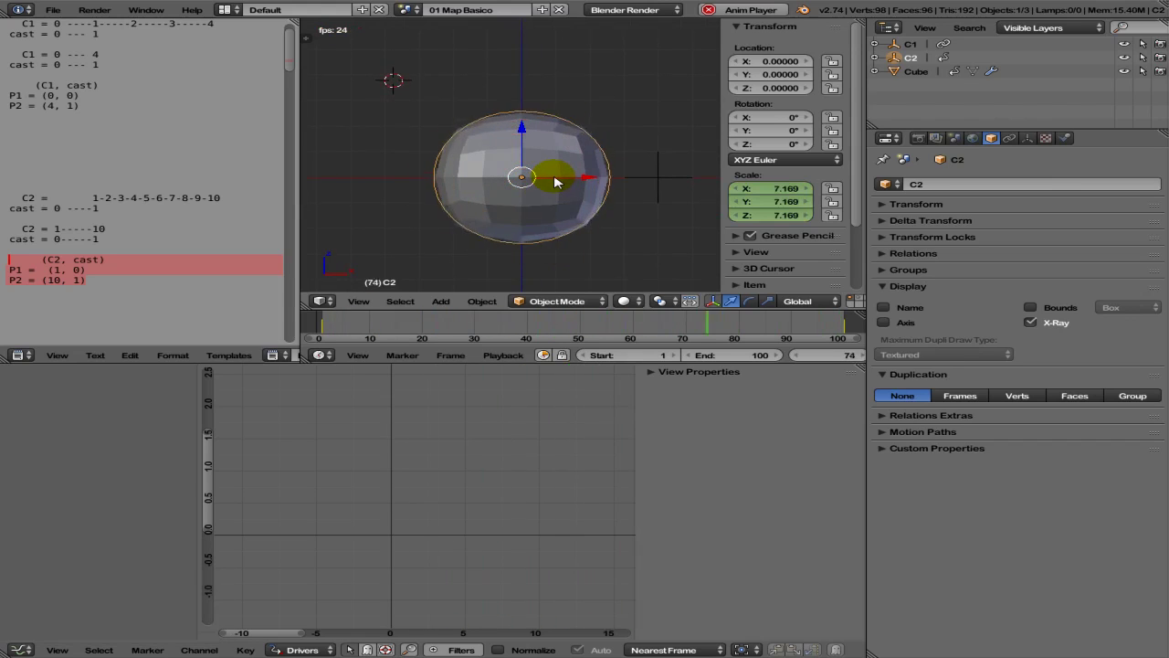
middle_click_drag(463, 482, 457, 535, "ctrl")
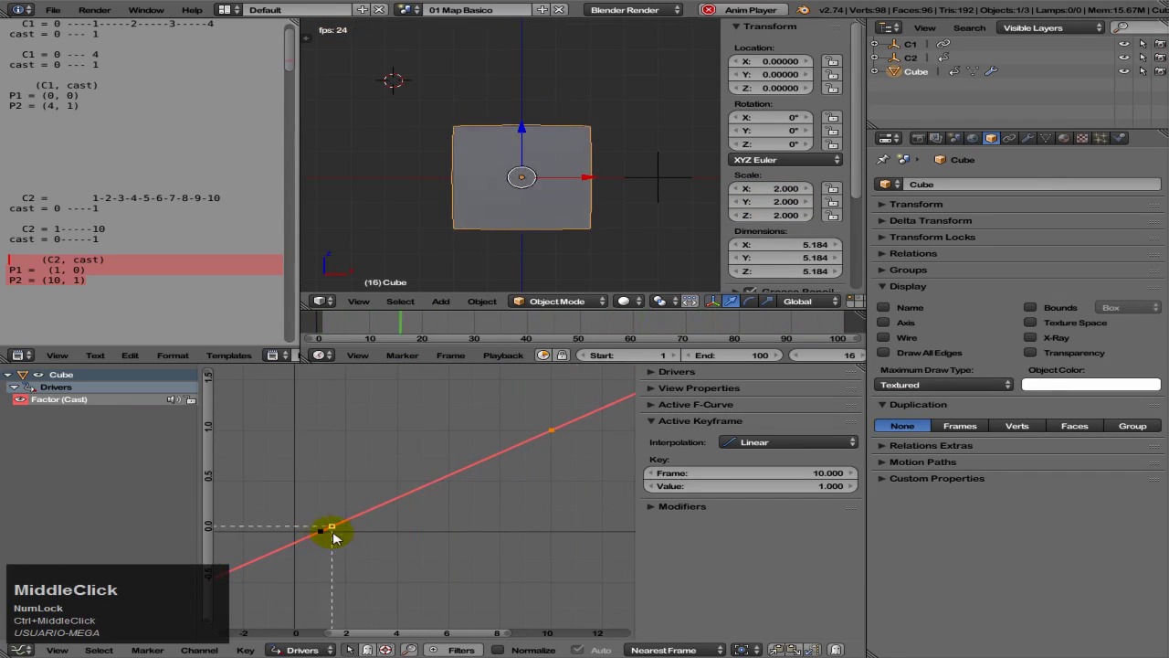